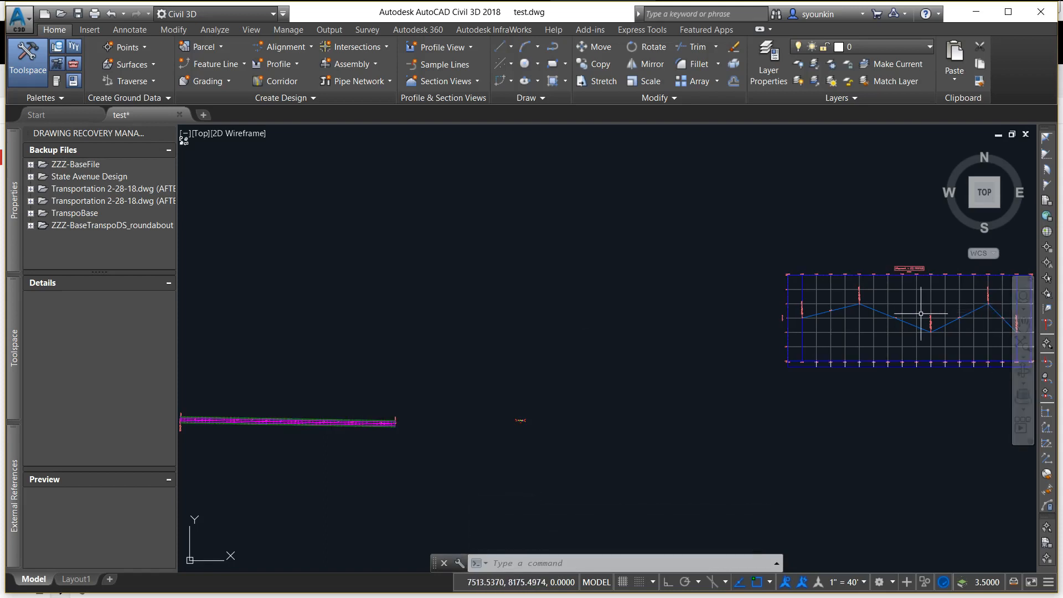
Modify Layout1's page setup to use the DWG To PDF.pc3 plotter and ANSI D (22.00 x 34.00 Inches) paper.
left_click(65, 581)
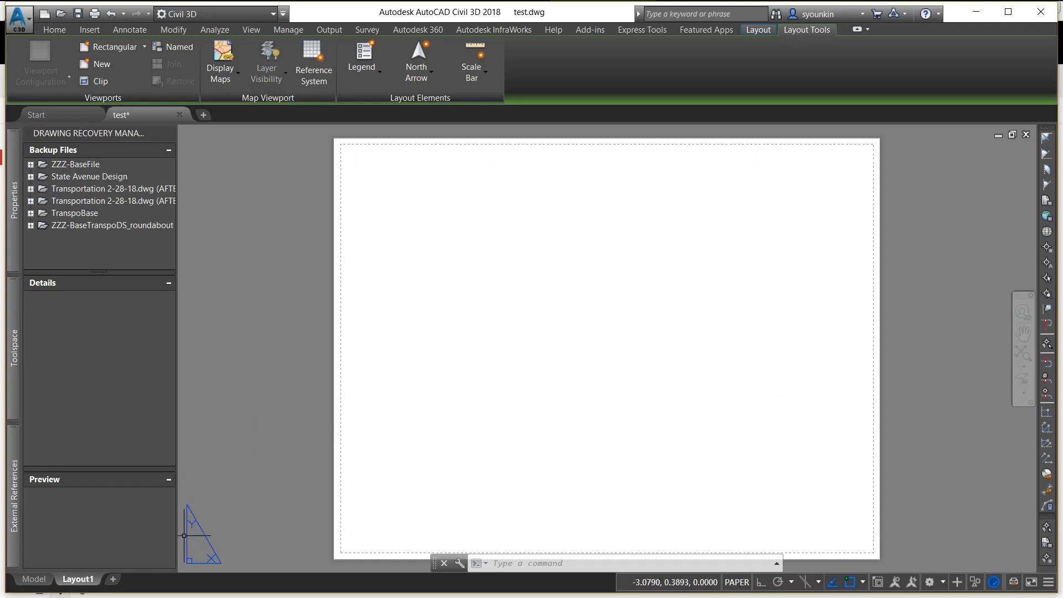
right_click(85, 577)
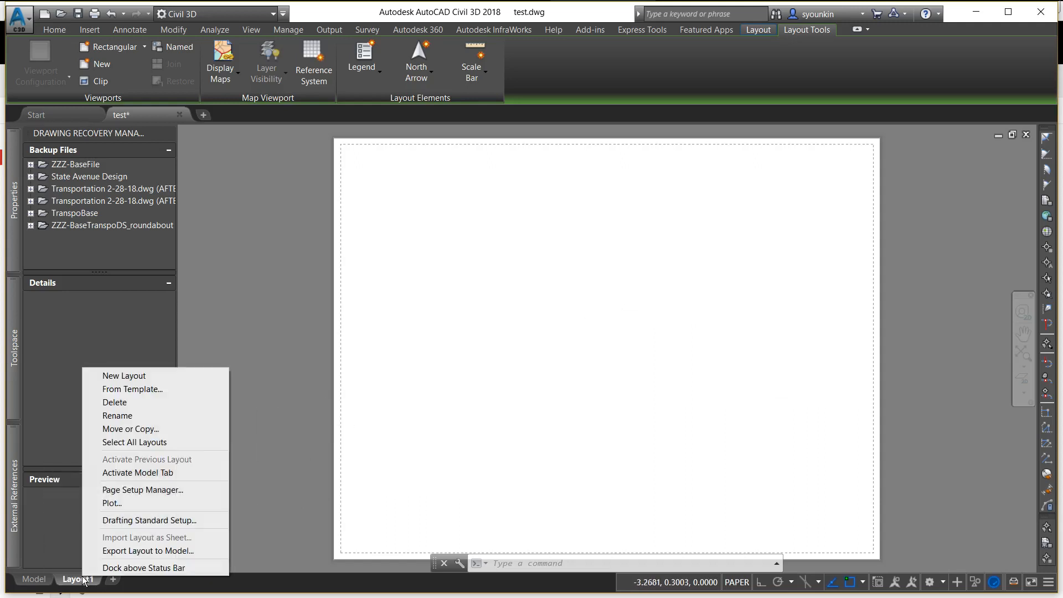
left_click(166, 490)
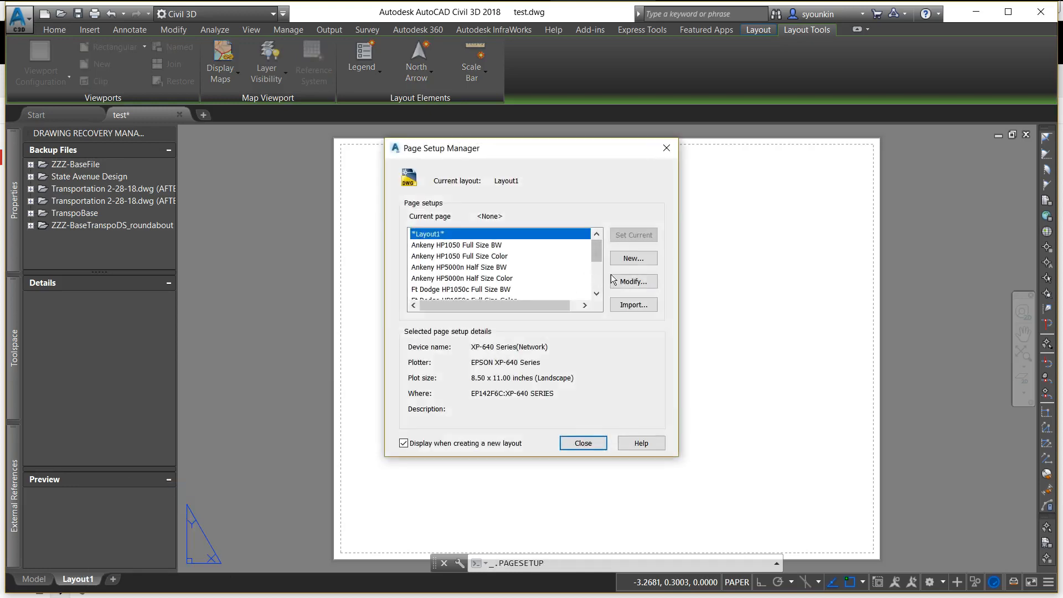
left_click(626, 282)
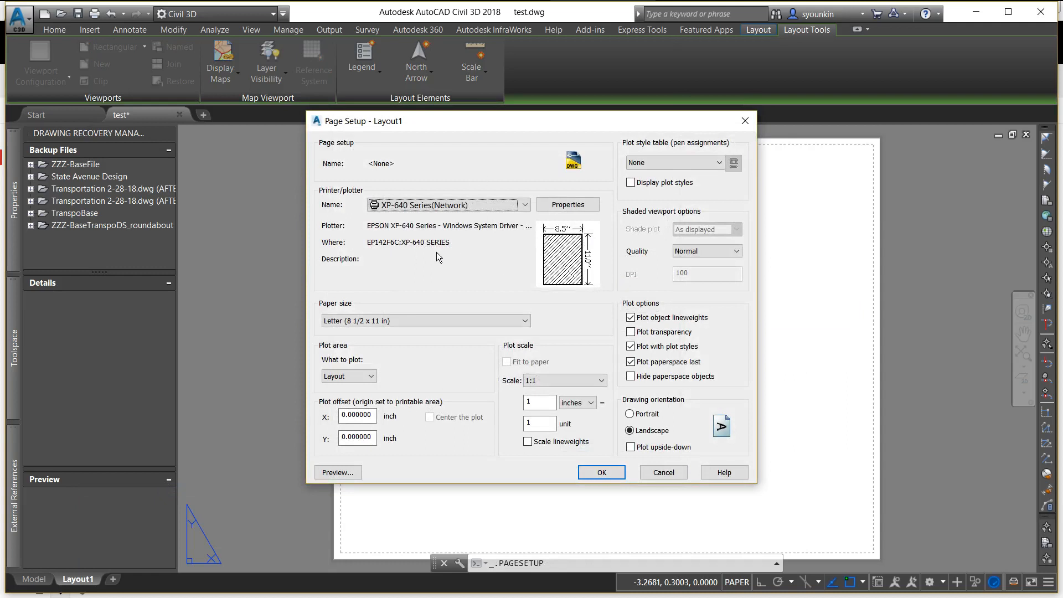
left_click(483, 206)
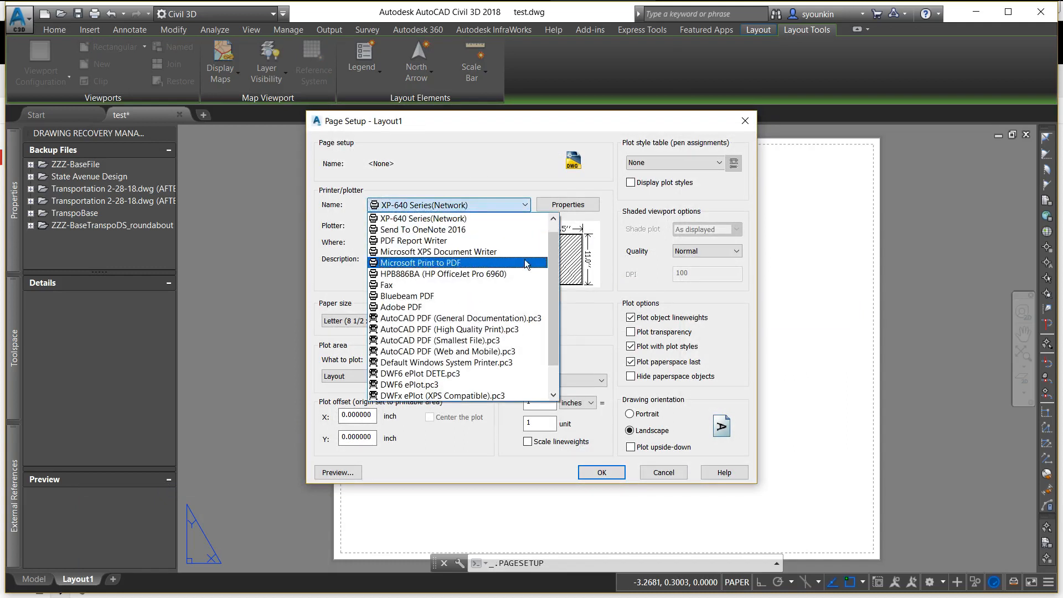
left_click_drag(550, 270, 549, 296)
left_click(426, 374)
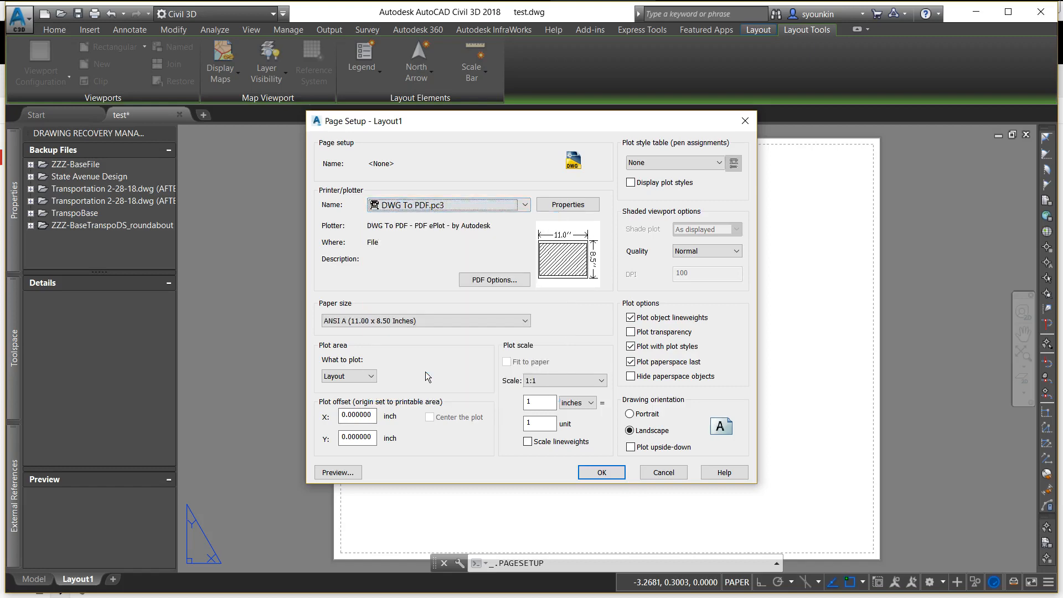
left_click(490, 324)
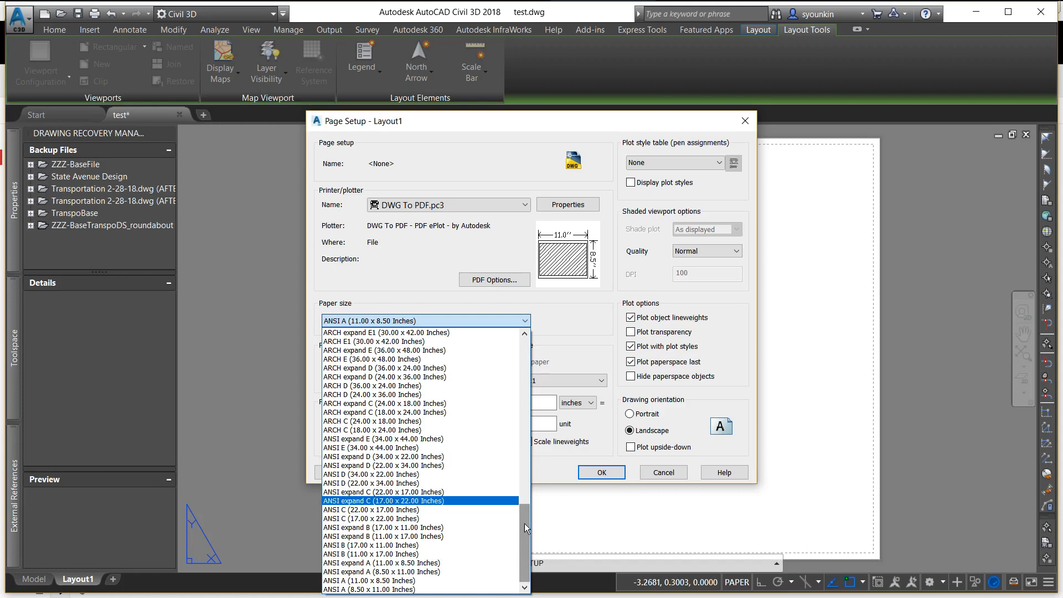
left_click(441, 483)
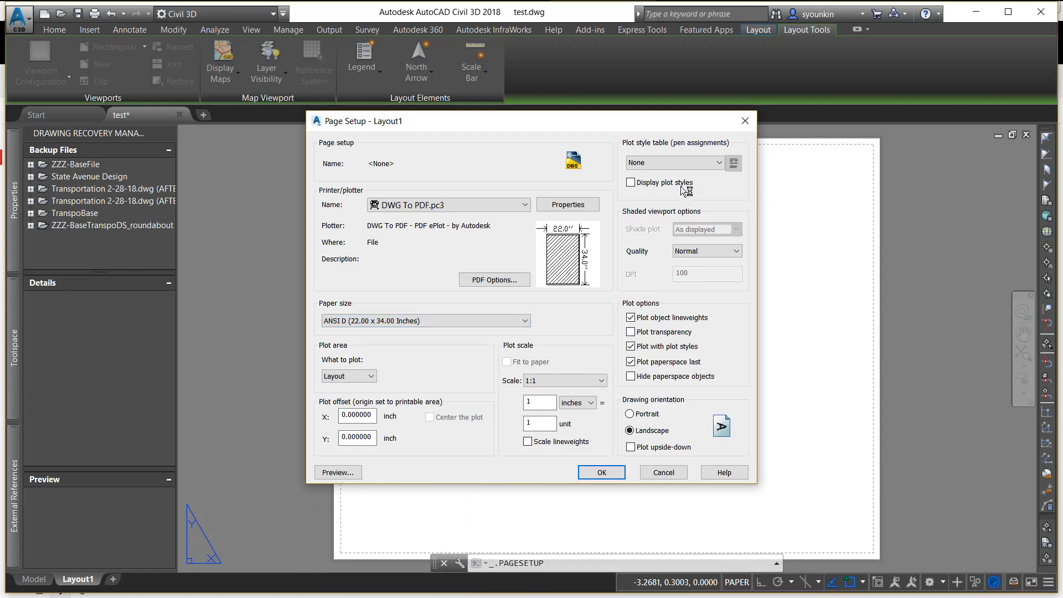
Assign the monochrome.ctb plot style table with plot styles displayed, and apply the page setup to Layout1.
left_click(697, 162)
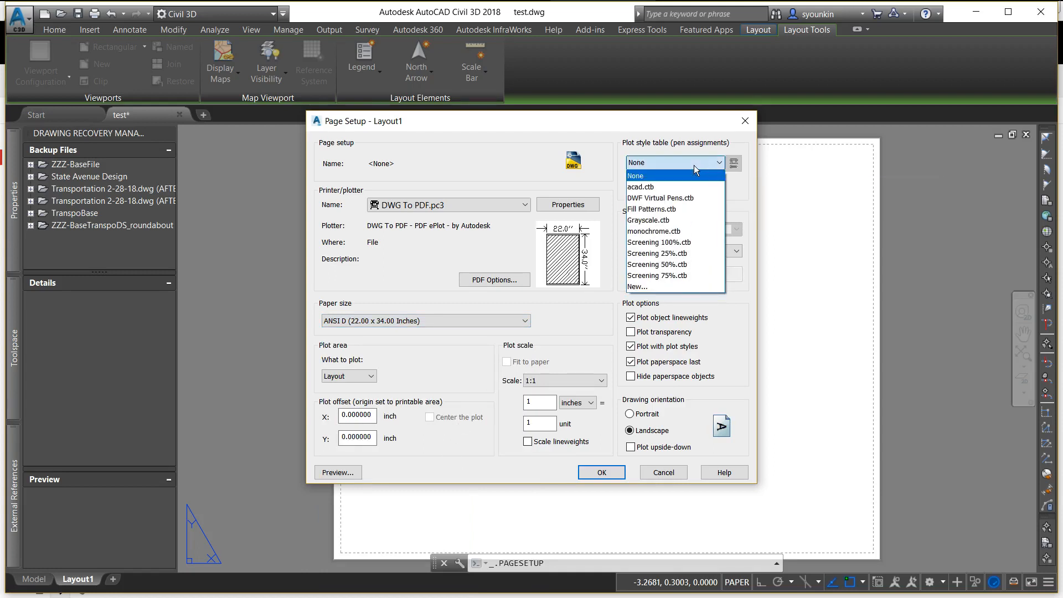
left_click(664, 231)
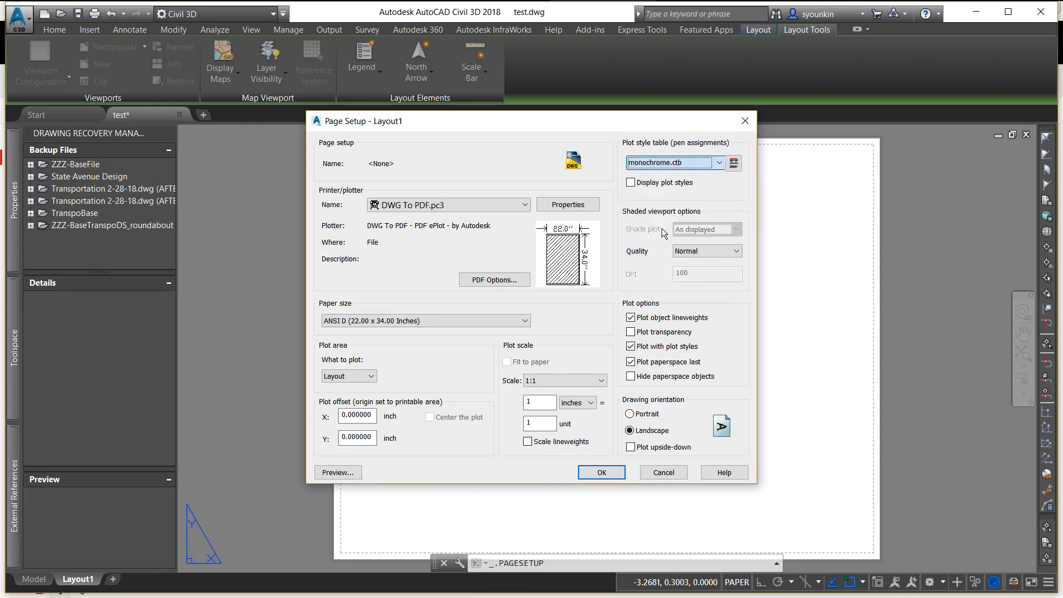
left_click(628, 179)
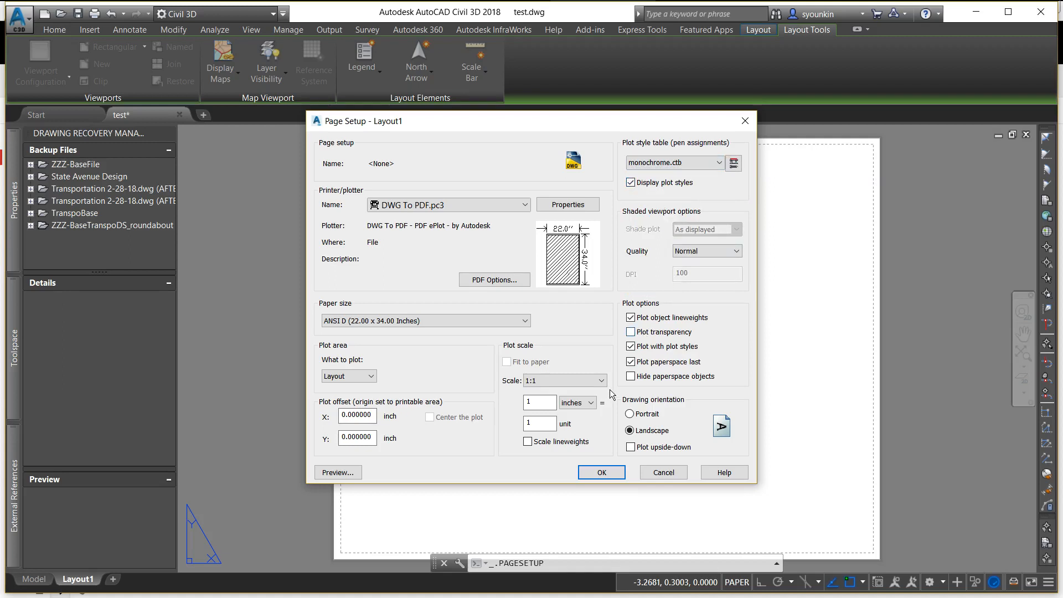
left_click(602, 474)
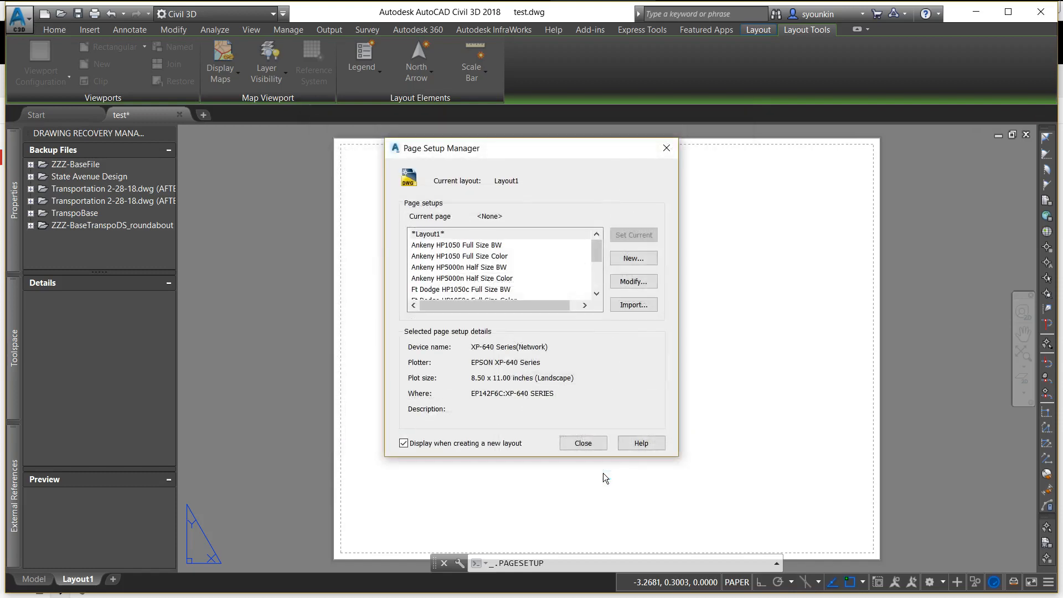
left_click(583, 443)
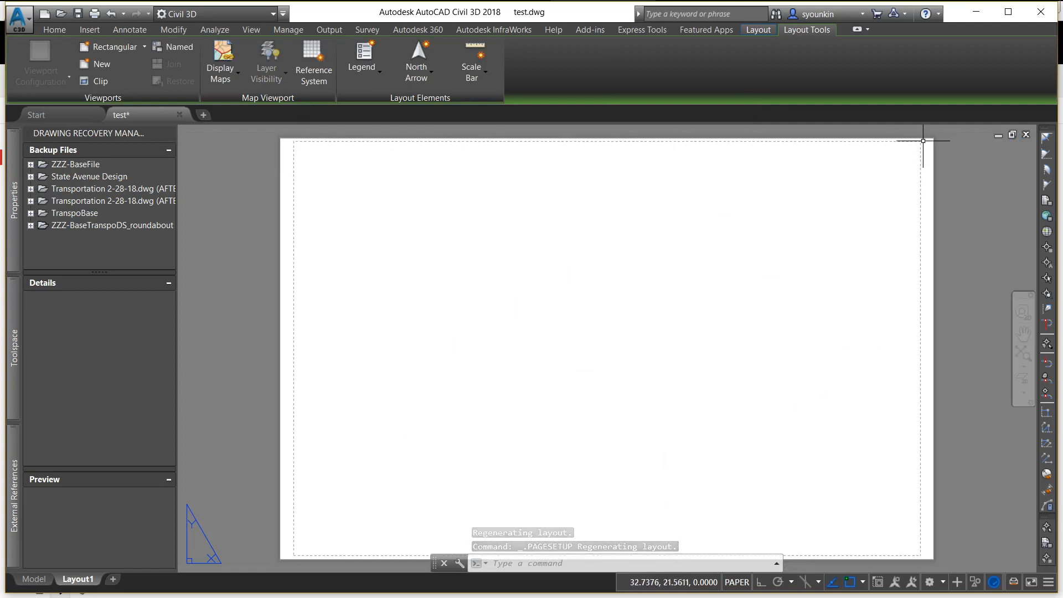
Insert ZZZ-Title.dwg from the Desktop as a block at 0,0,0, redefining its existing definition and detaching the erased Iowa DOT logo image.
type("i")
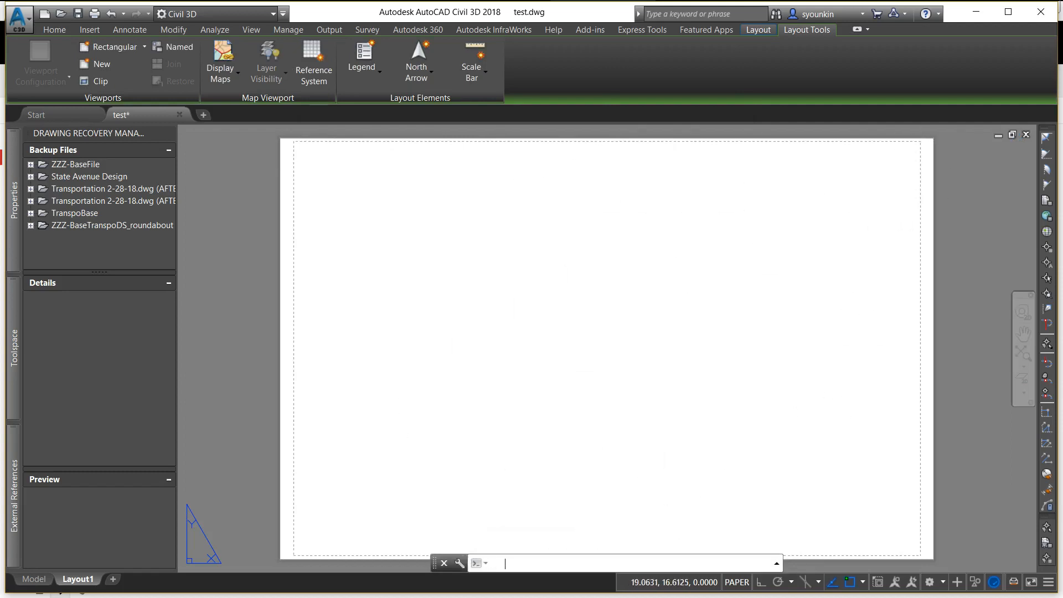
key("Return")
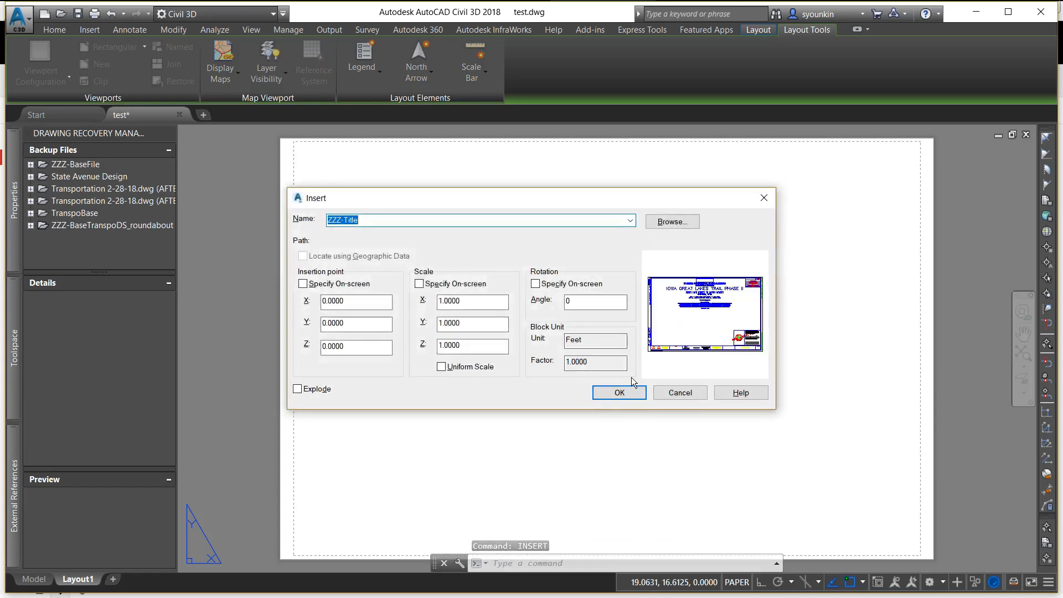
left_click(679, 223)
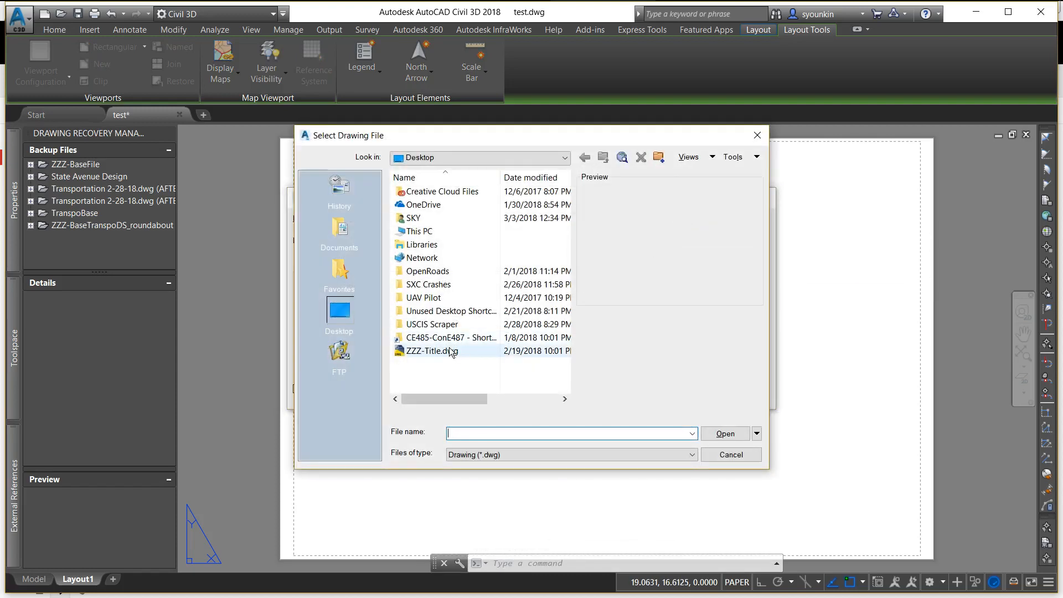
left_click(450, 350)
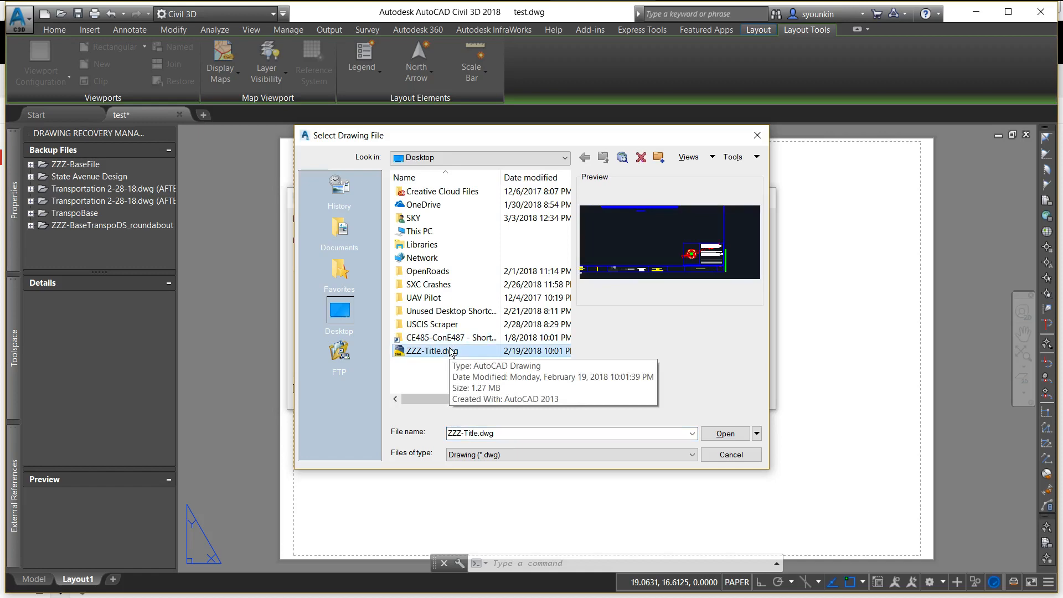
double_click(451, 351)
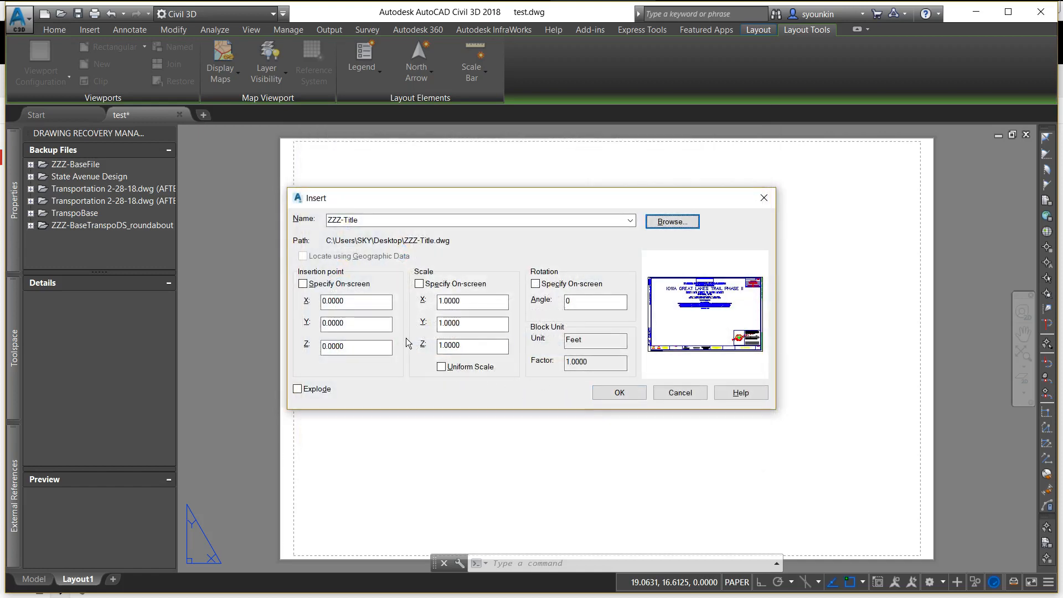
left_click(633, 399)
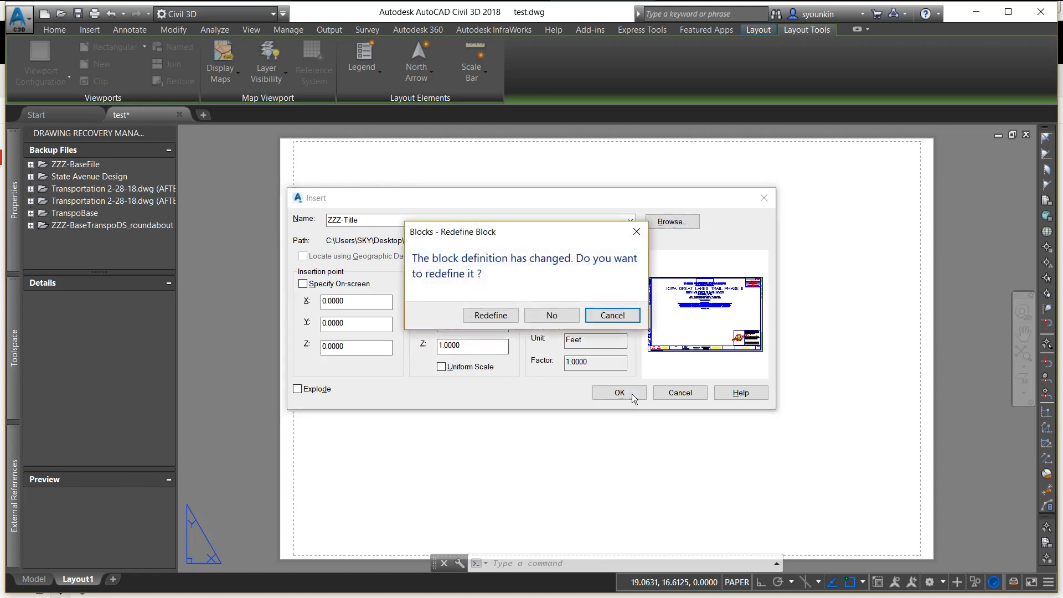
left_click(492, 314)
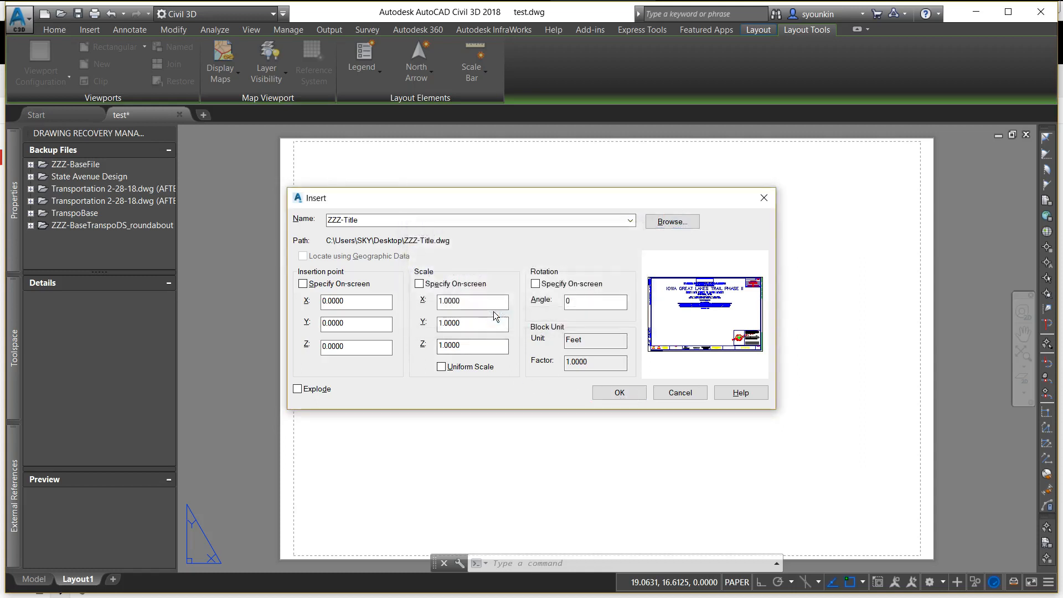
left_click(620, 393)
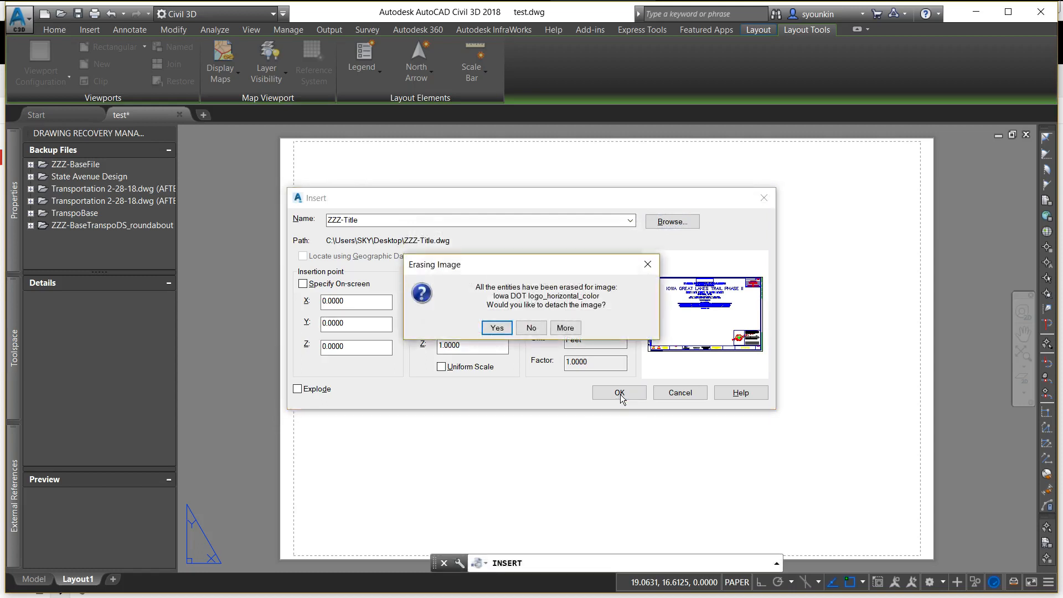
key("Return")
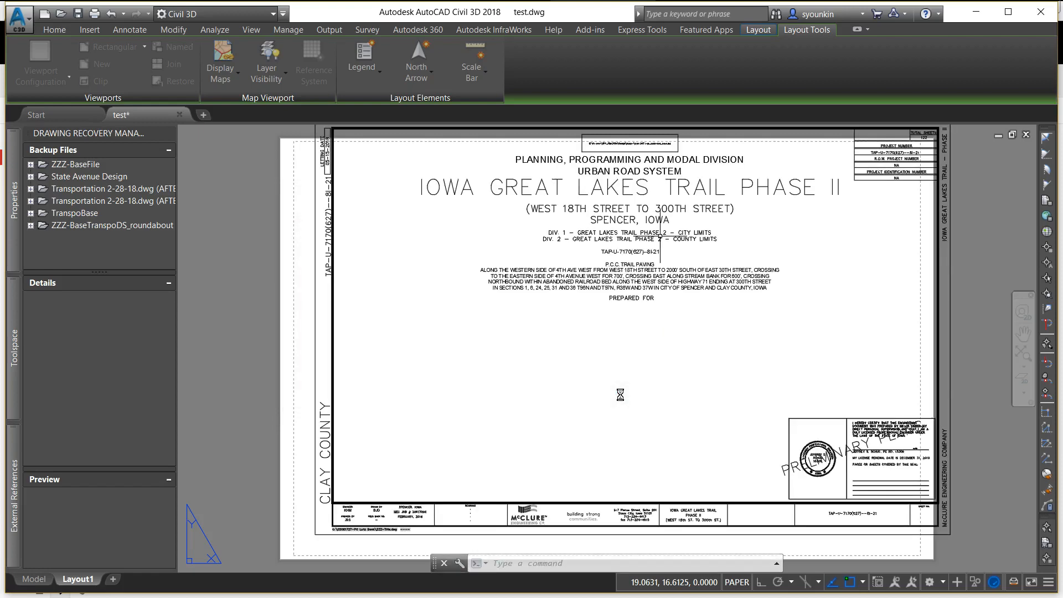
Move the title sheet block from its outer border's lower-left corner to 0,0.
left_click(543, 534)
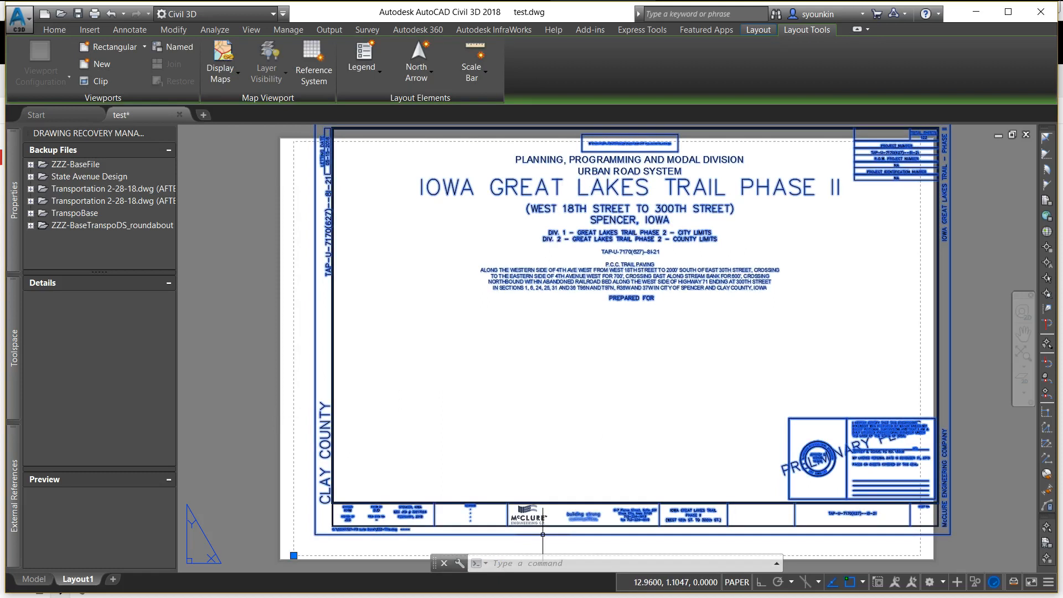
type("mo")
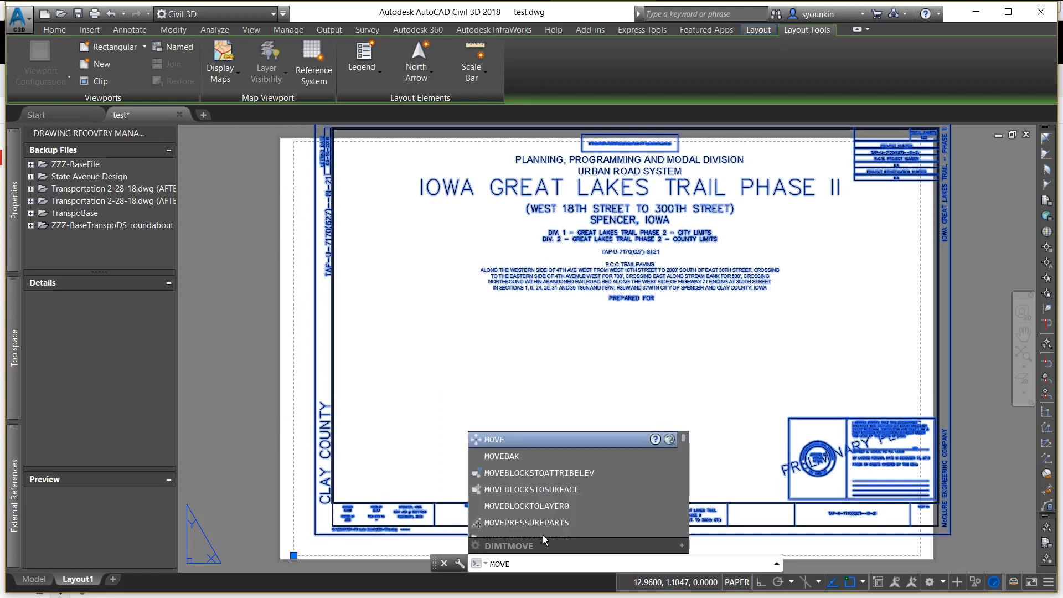
key("Return")
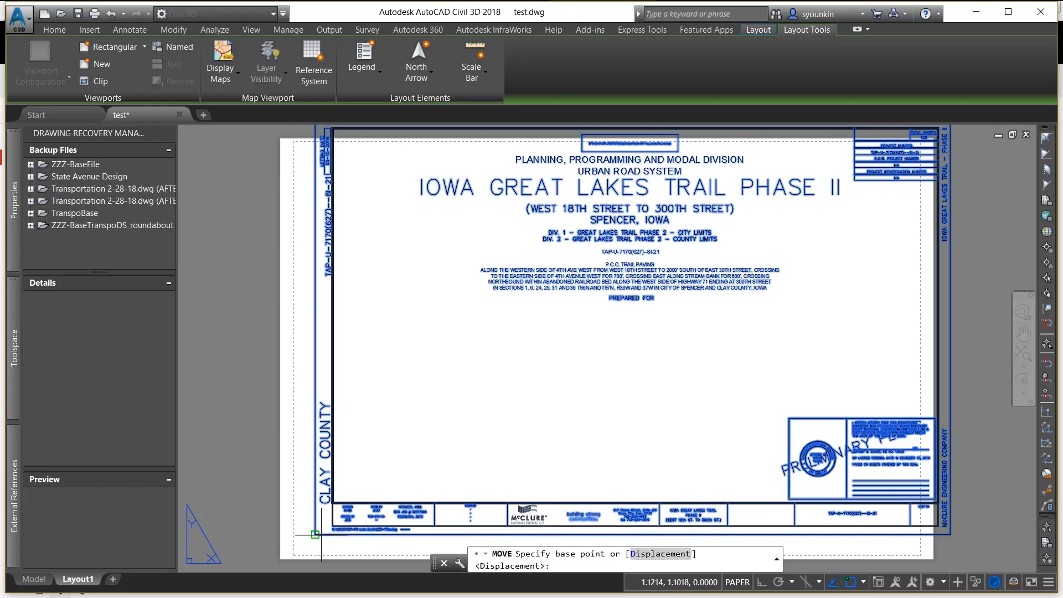
left_click(315, 534)
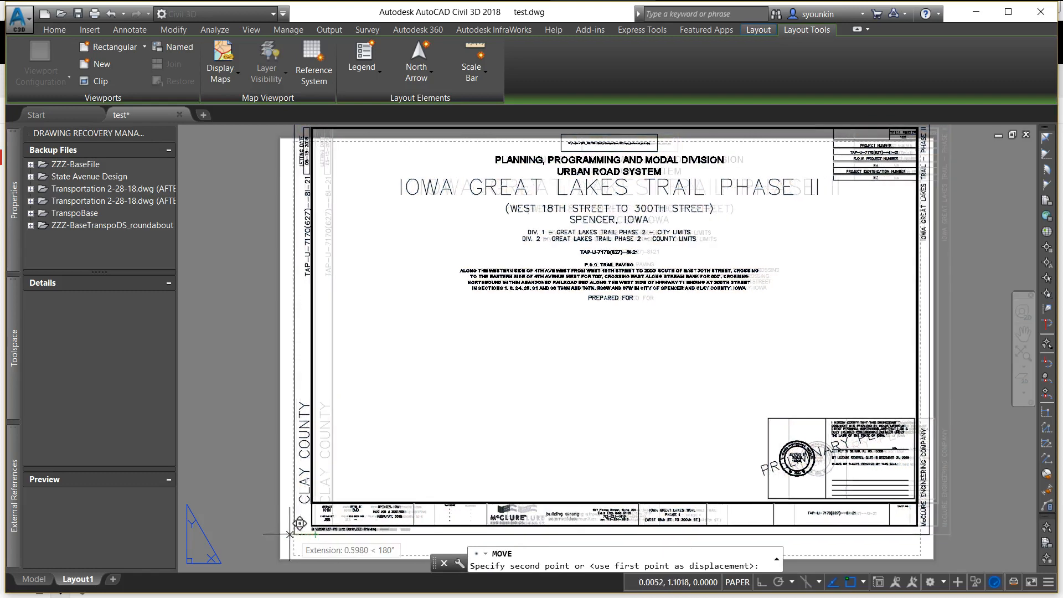
type("0,0")
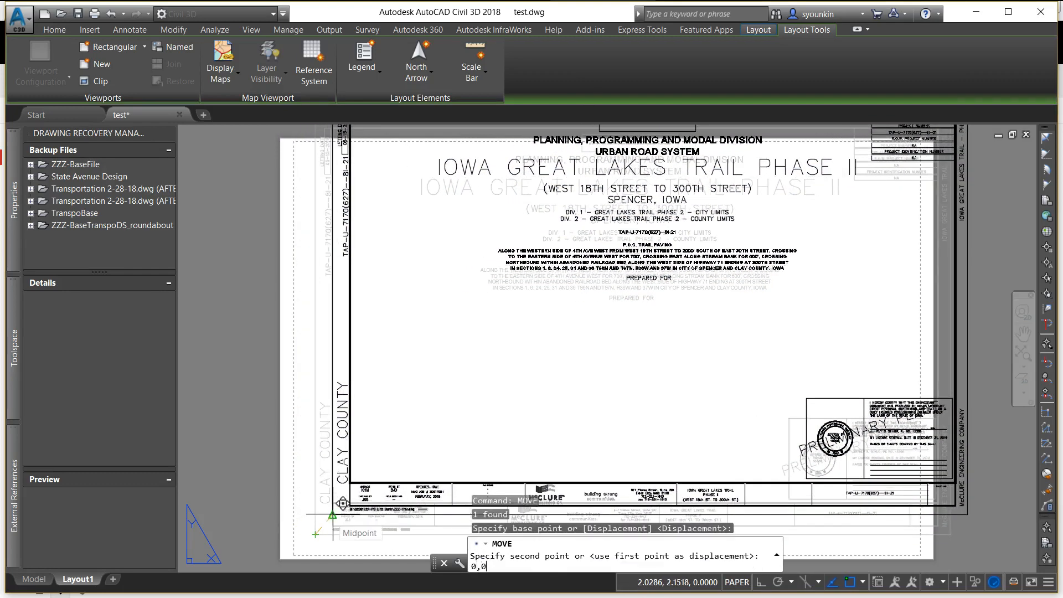
key("Return")
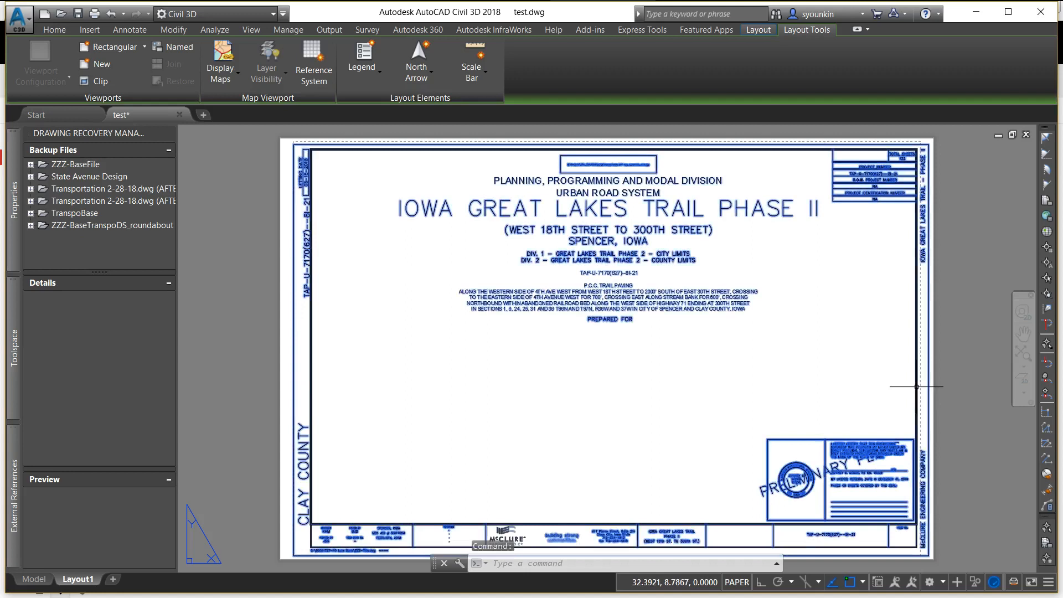
Open the ZZZ-Title block for editing and erase one polyline outlining the lower of the two seal boxes.
type("BE")
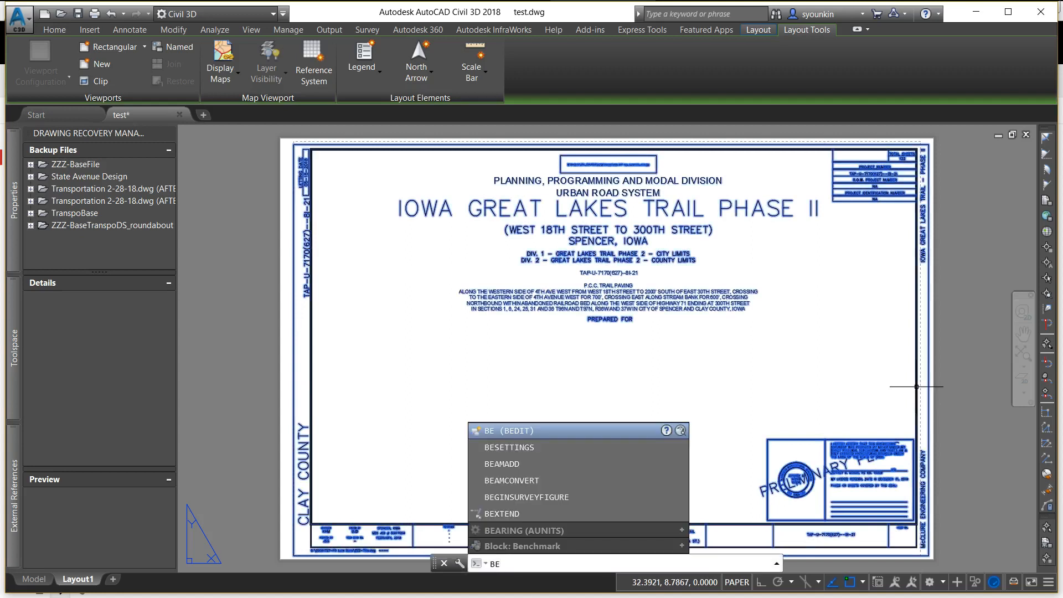
key("Return")
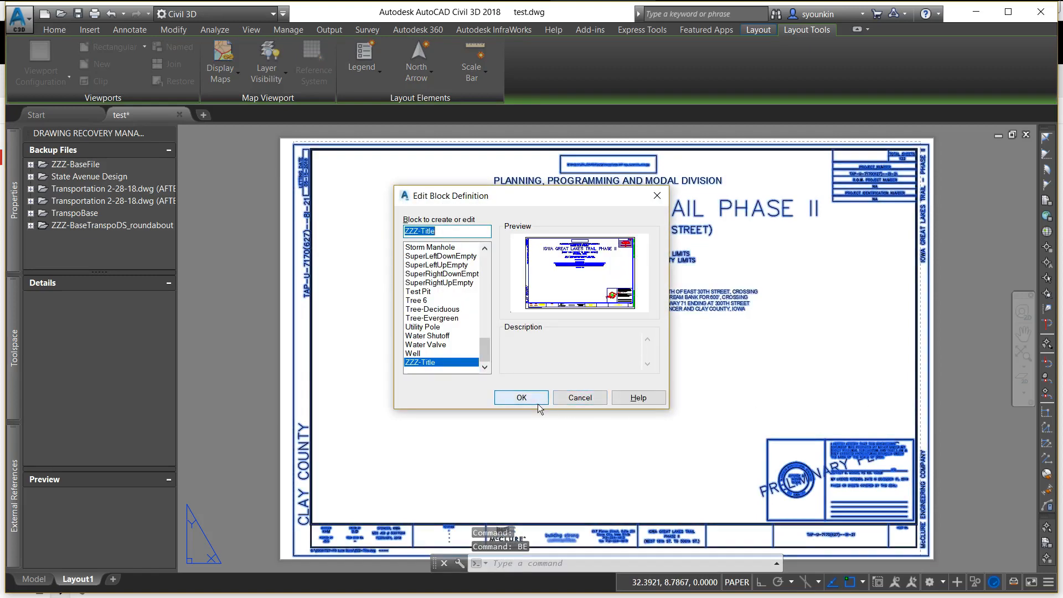
left_click(537, 403)
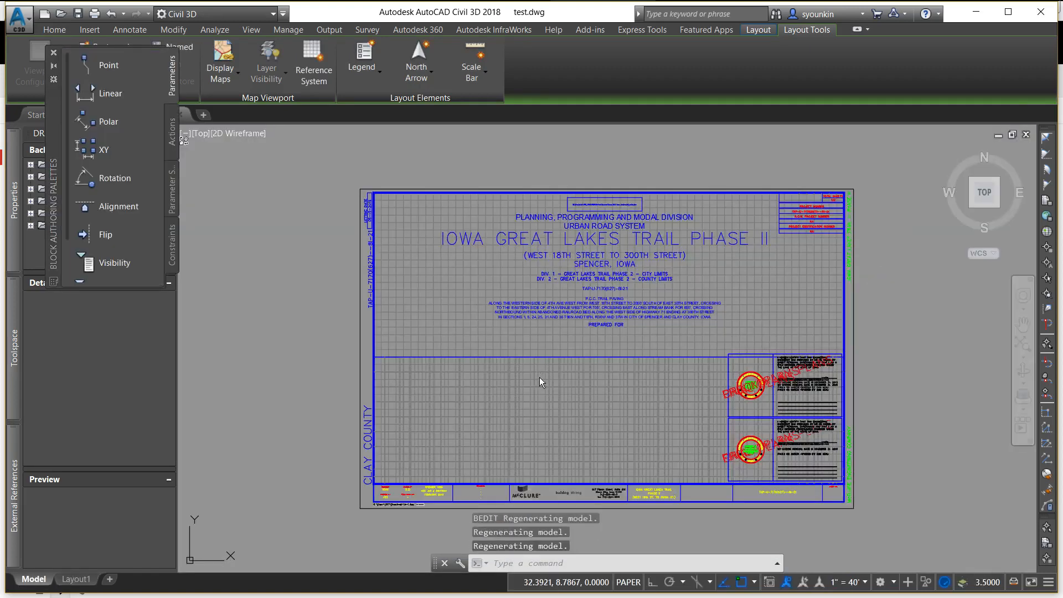
left_click(846, 469)
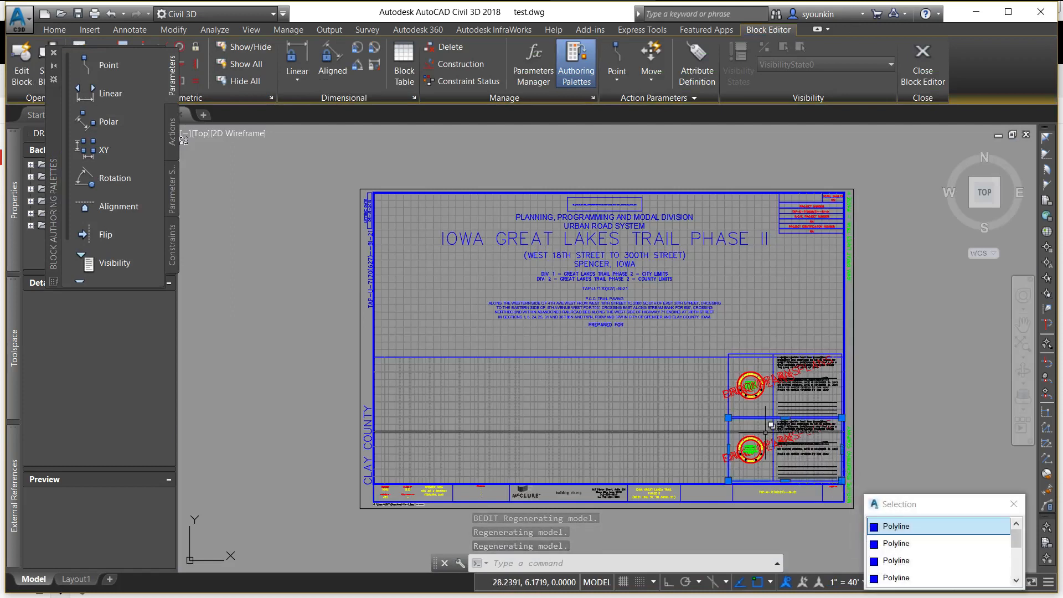
key("Delete")
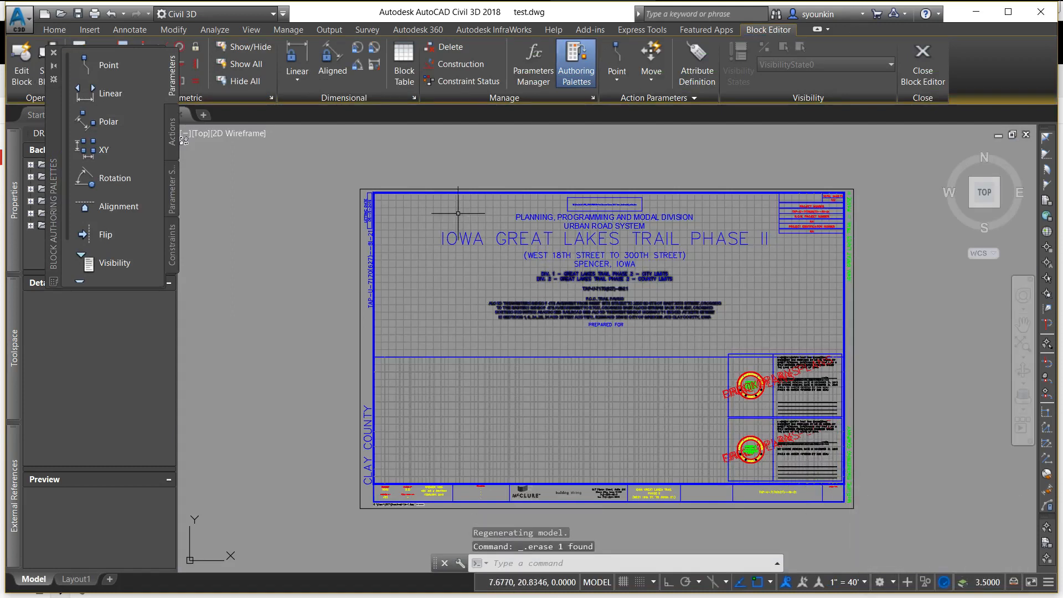
Erase the title text, location notes, both seals and certification text lying entirely inside the sheet's thick border.
left_click(412, 199)
key("Escape")
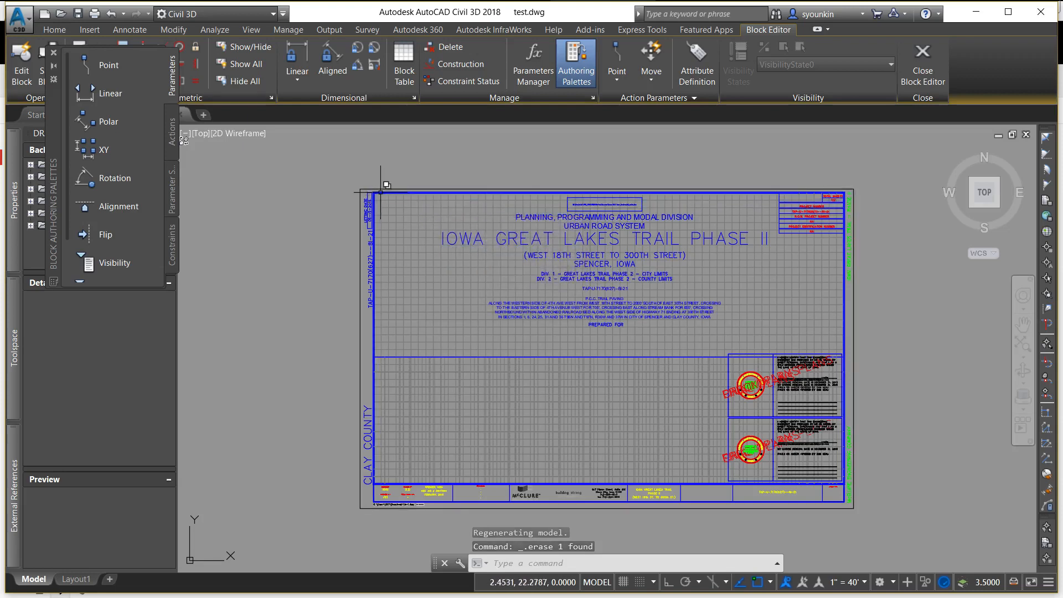
left_click(391, 194)
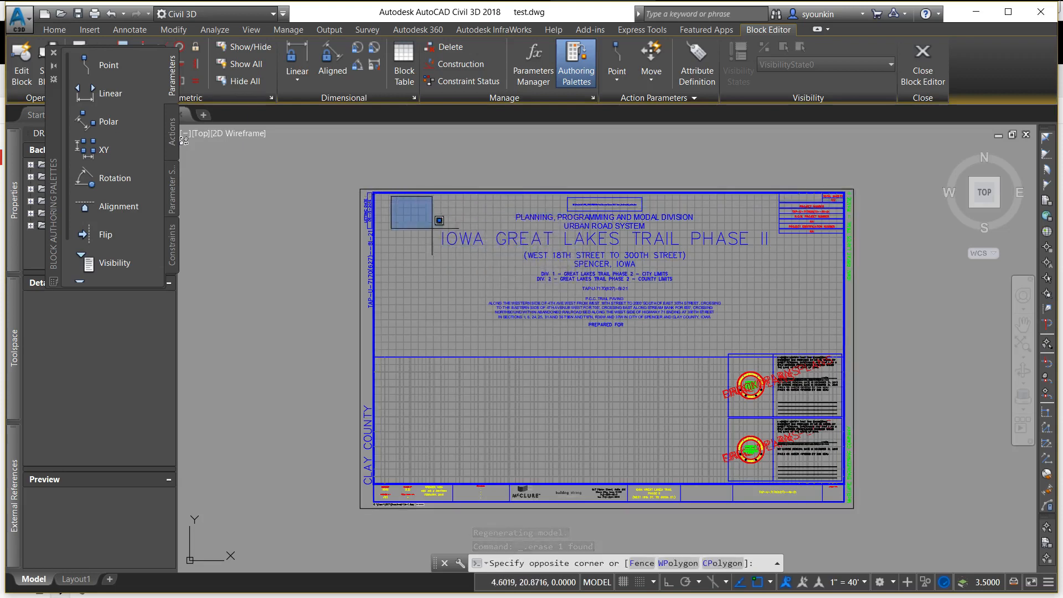
left_click(841, 477)
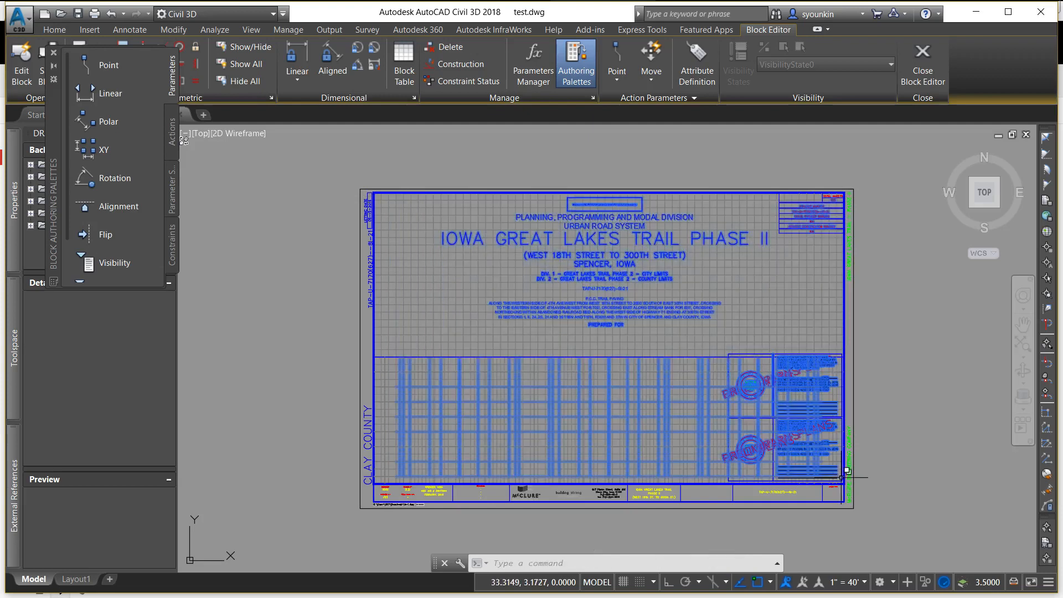
key("Delete")
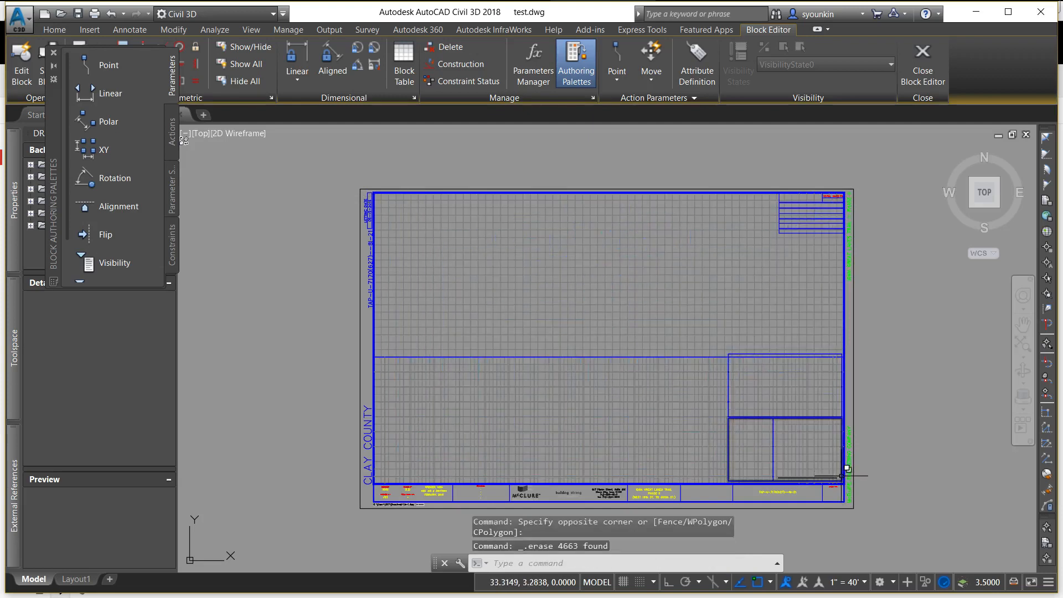
Erase the remaining grid lines, seal boxes and project number table inside the thick border, sparing the border itself.
scroll(841, 476, "up", 6)
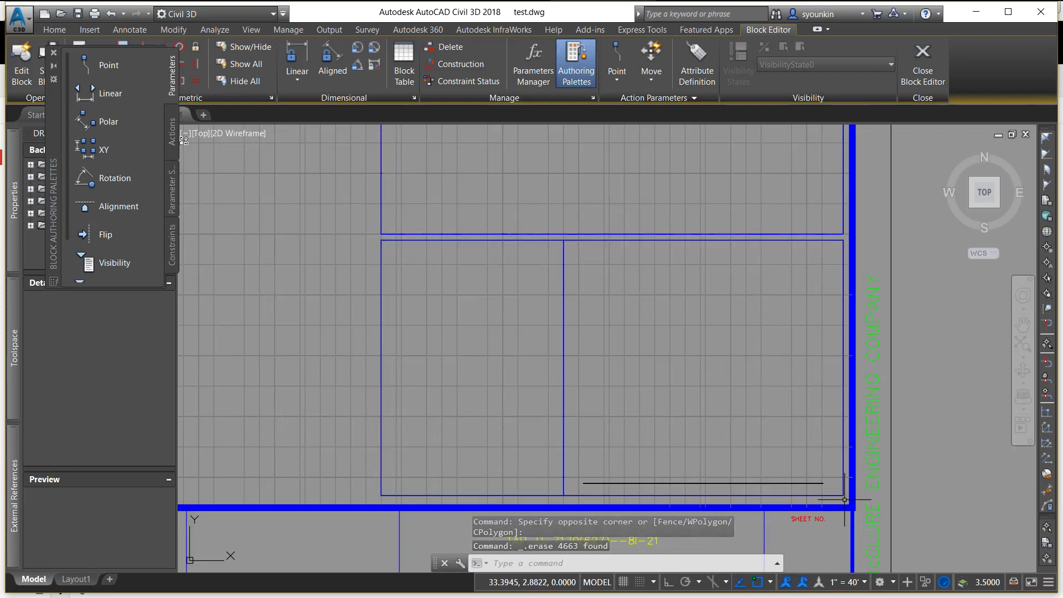
left_click(842, 478)
scroll(844, 495, "up", 5)
scroll(844, 499, "down", 5)
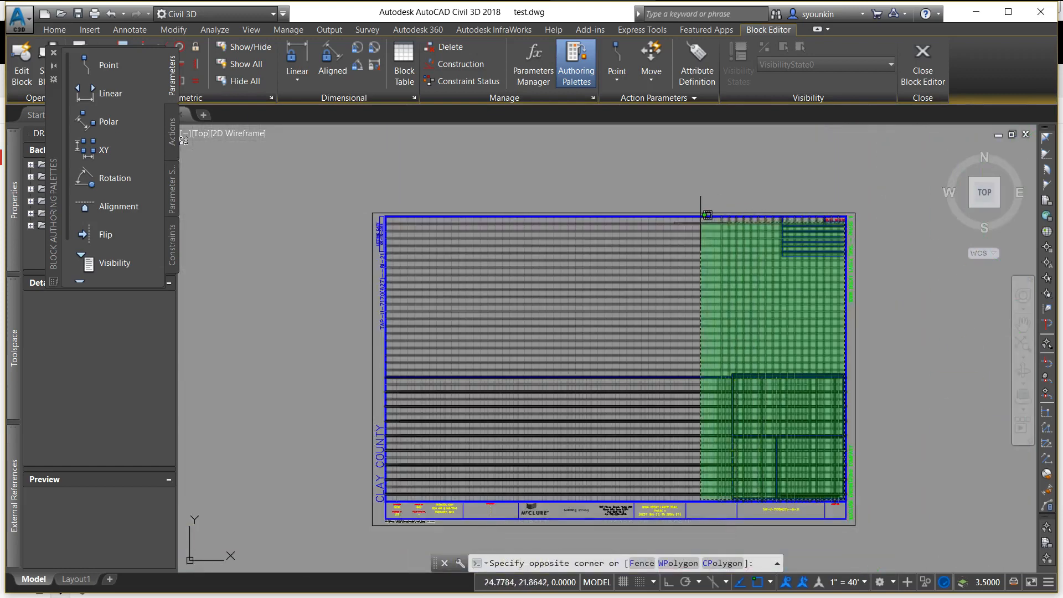
left_click(390, 220)
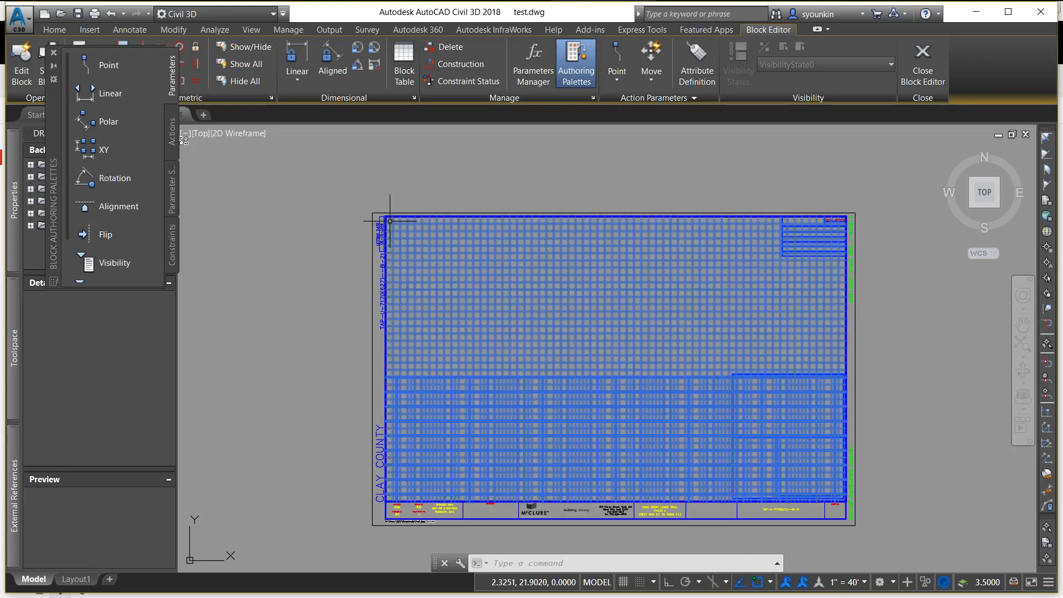
key("Delete")
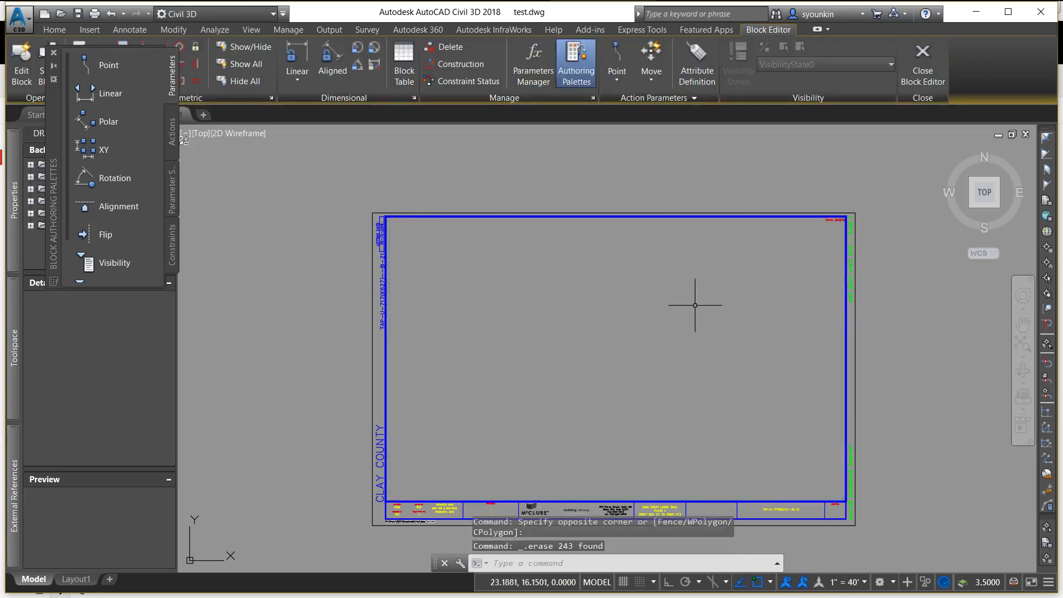
Erase the leftover red label in the upper-right corner inside the thick border.
left_click(833, 229)
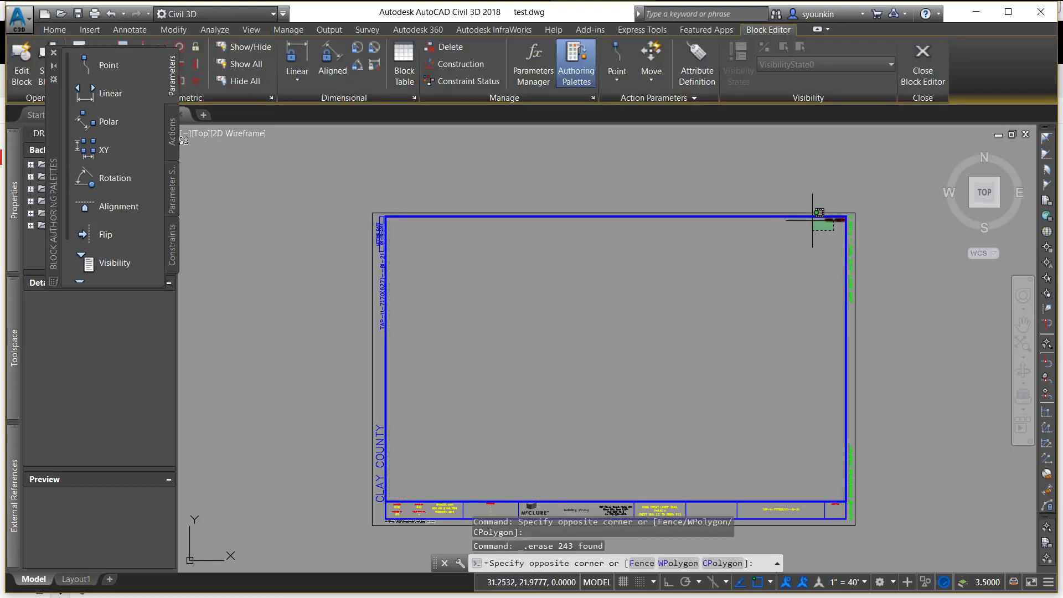
left_click(813, 223)
key("Delete")
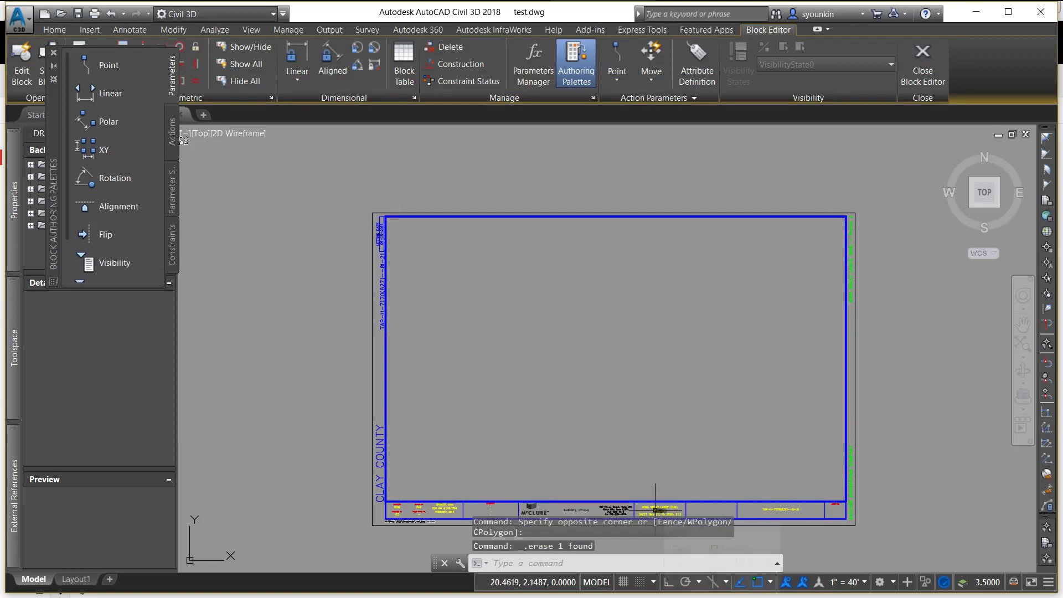
Replace the IOWA GREAT LAKES TRAIL text in the title strip with "sample project".
scroll(654, 509, "up", 15)
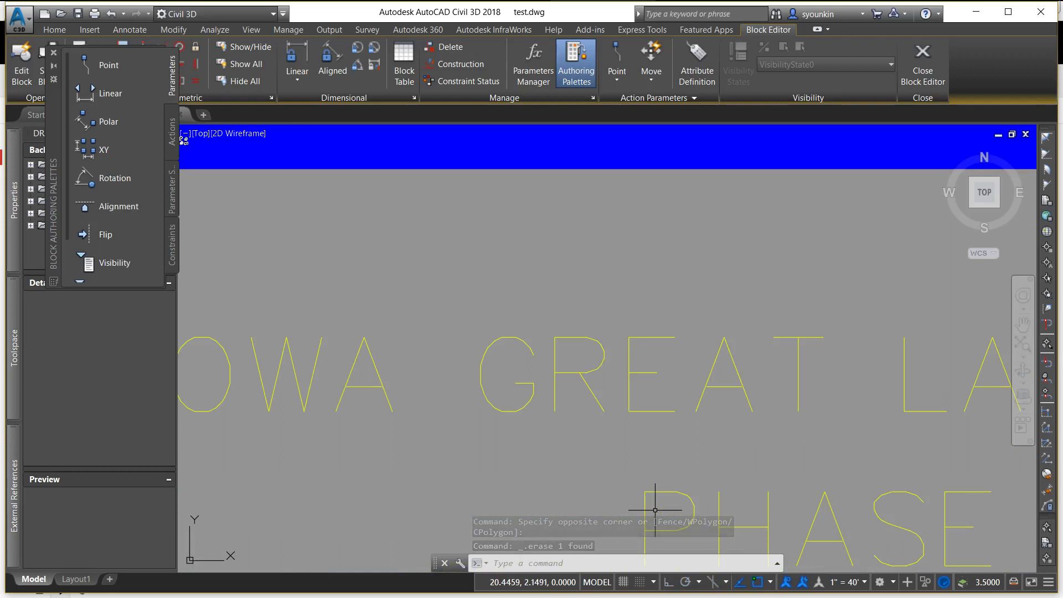
scroll(655, 510, "down", 4)
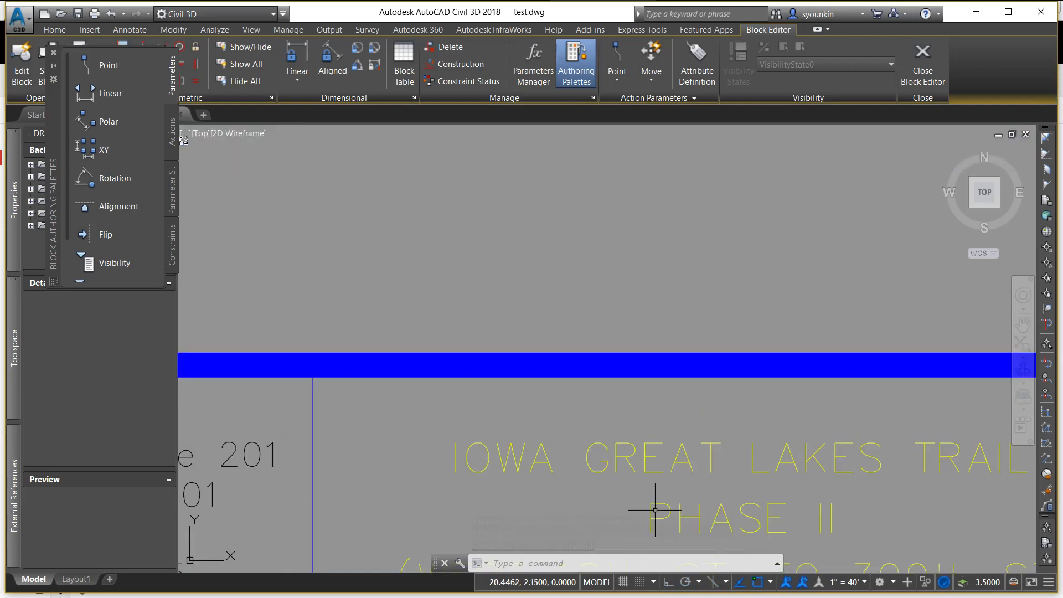
double_click(710, 456)
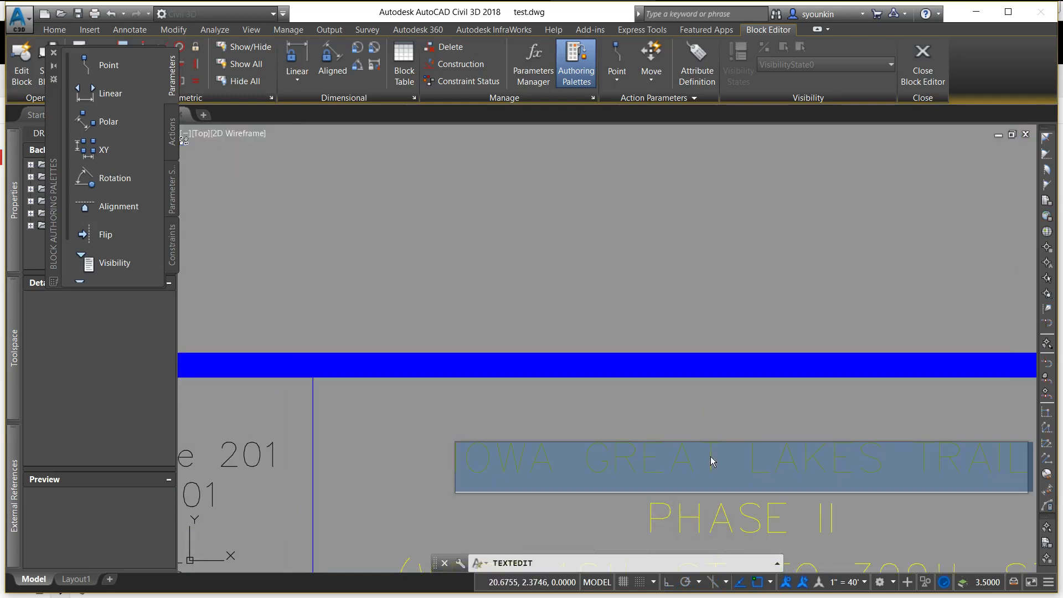
type("sample")
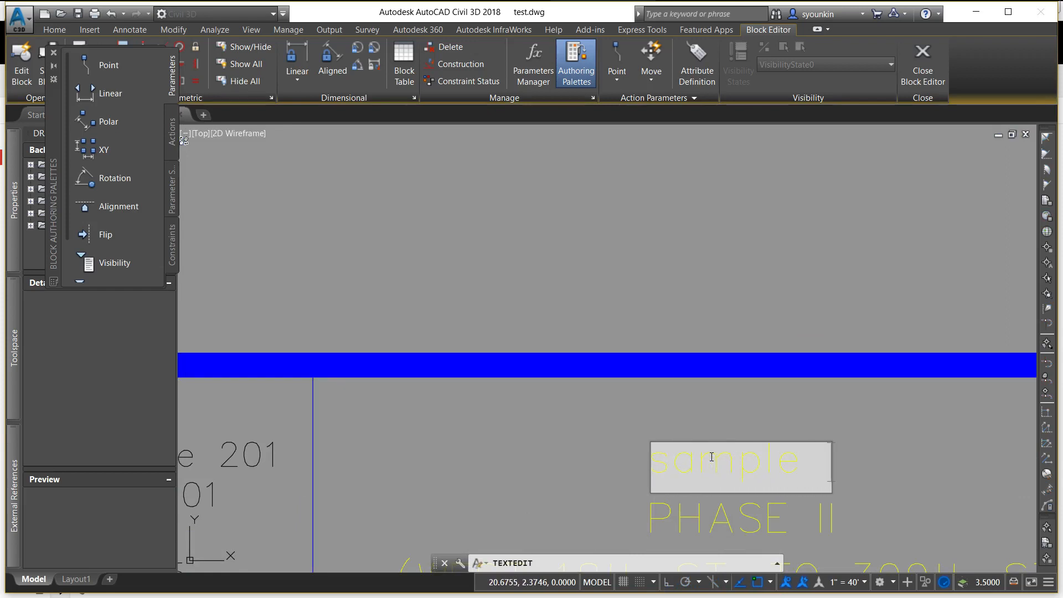
type(" project")
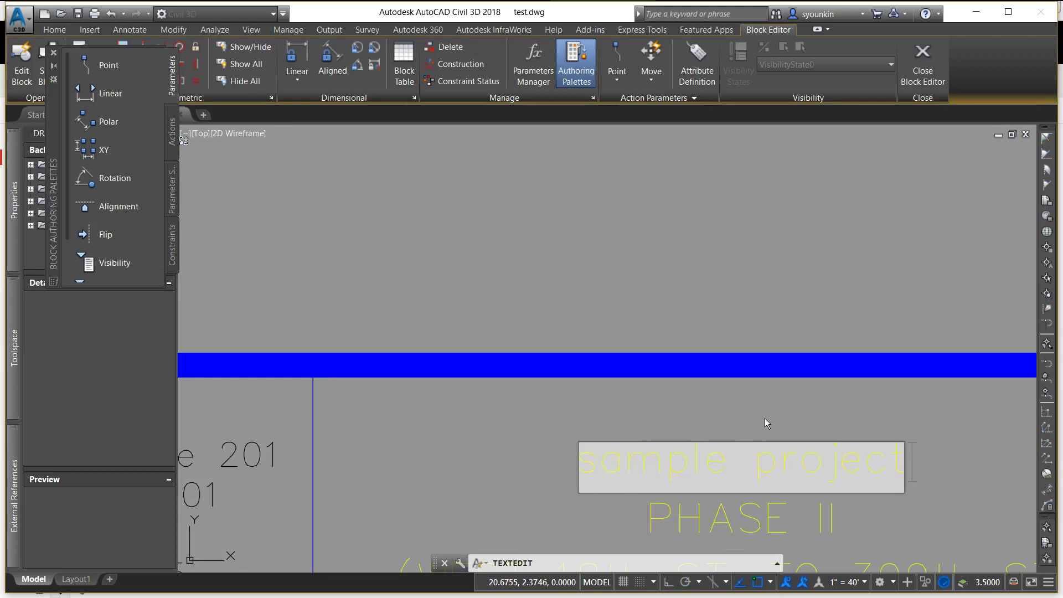
left_click(766, 424)
scroll(764, 417, "down", 5)
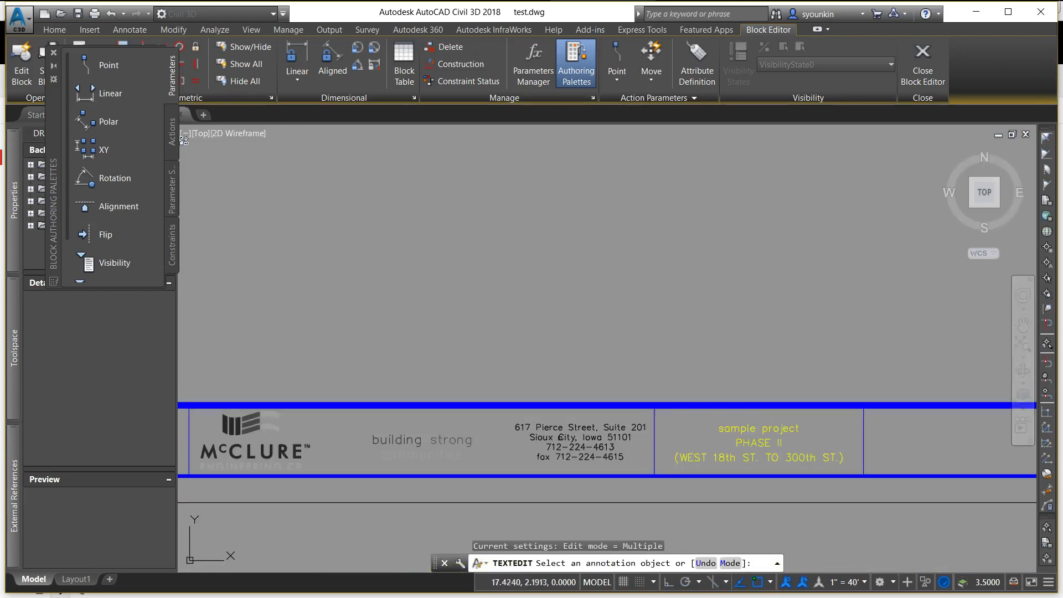
Change the vertical CLAY COUNTY text beside the border to STORY COUNTY and end text editing.
scroll(522, 437, "down", 10)
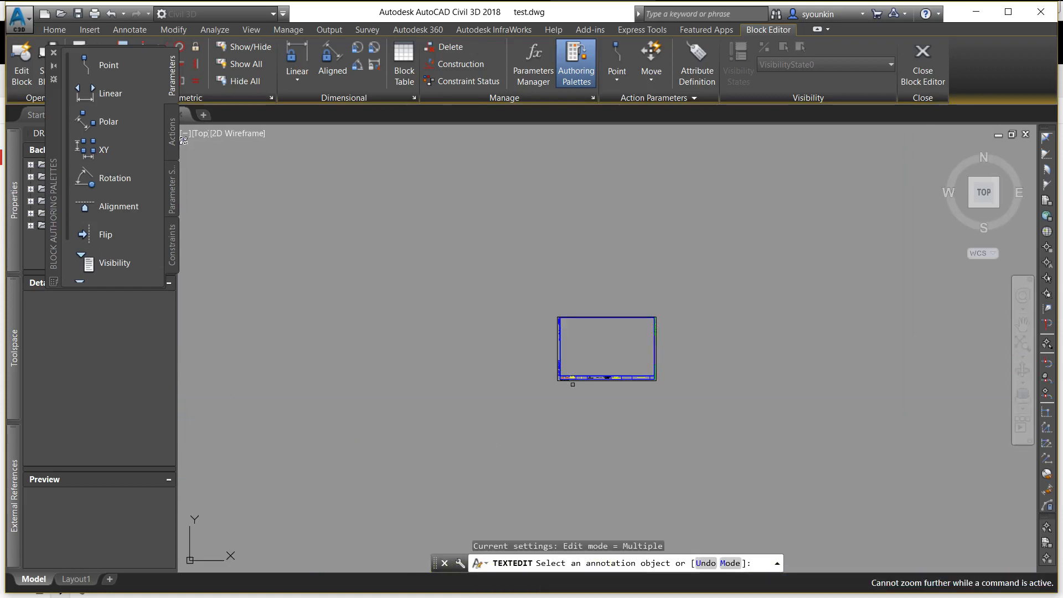
scroll(540, 368, "up", 10)
scroll(805, 394, "down", 7)
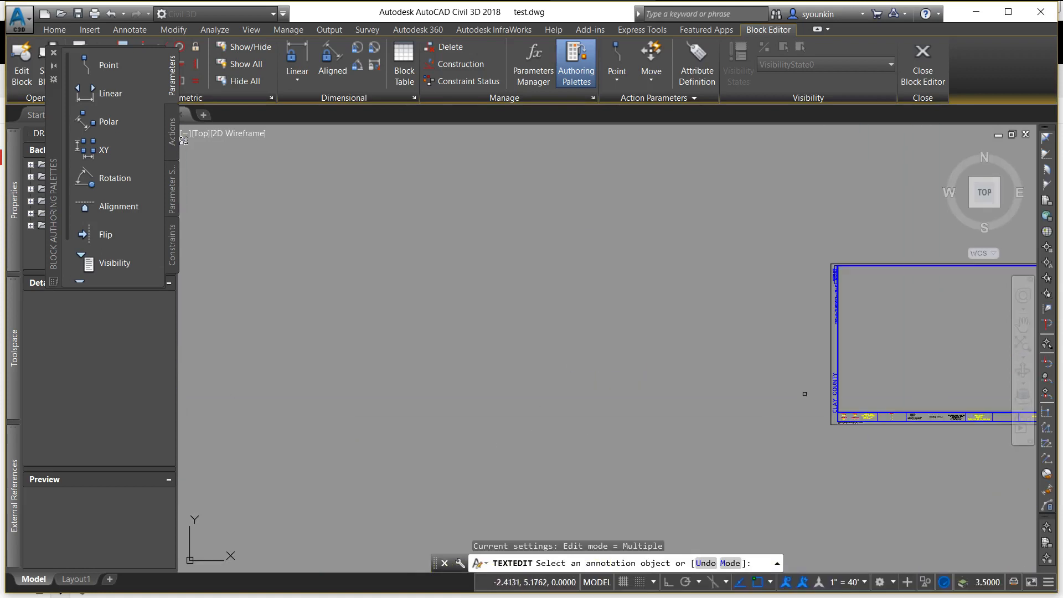
scroll(828, 391, "up", 6)
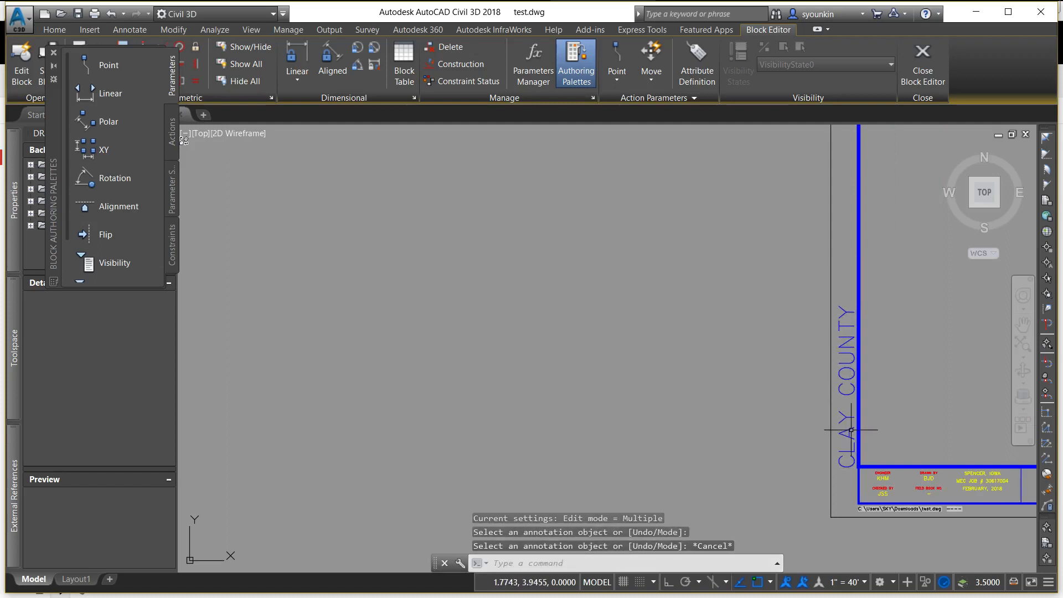
key("Escape")
double_click(851, 430)
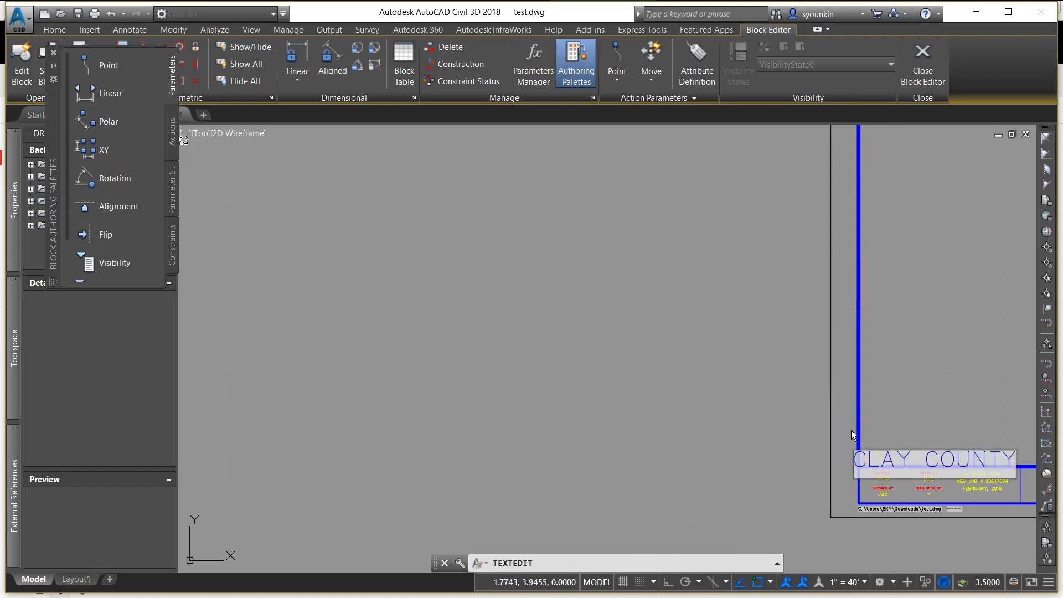
key("BackSpace")
key("BackSpace")
key("Delete")
key("Delete")
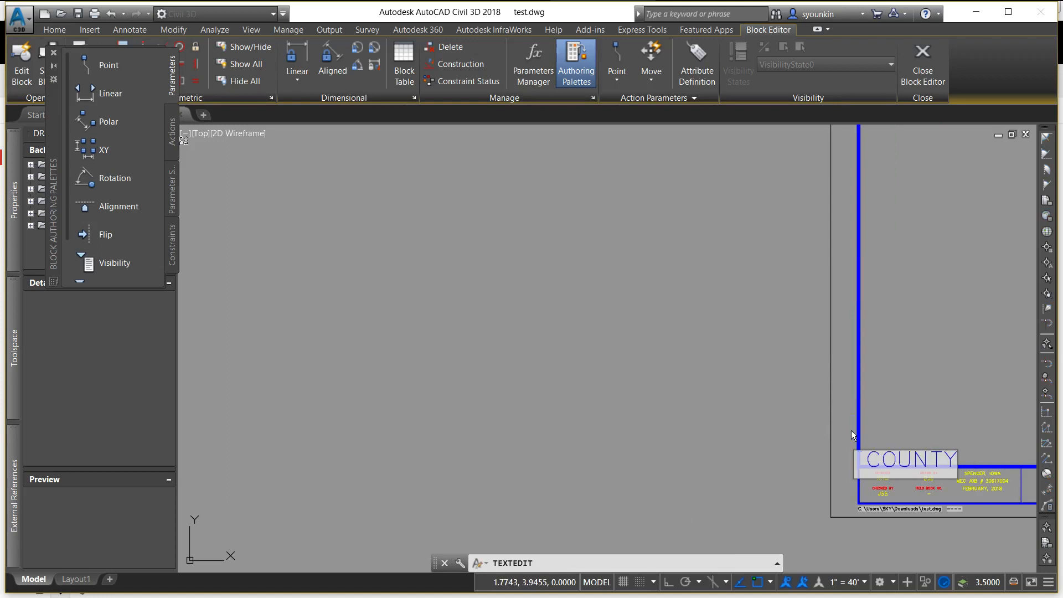
type("STORY")
left_click(896, 412)
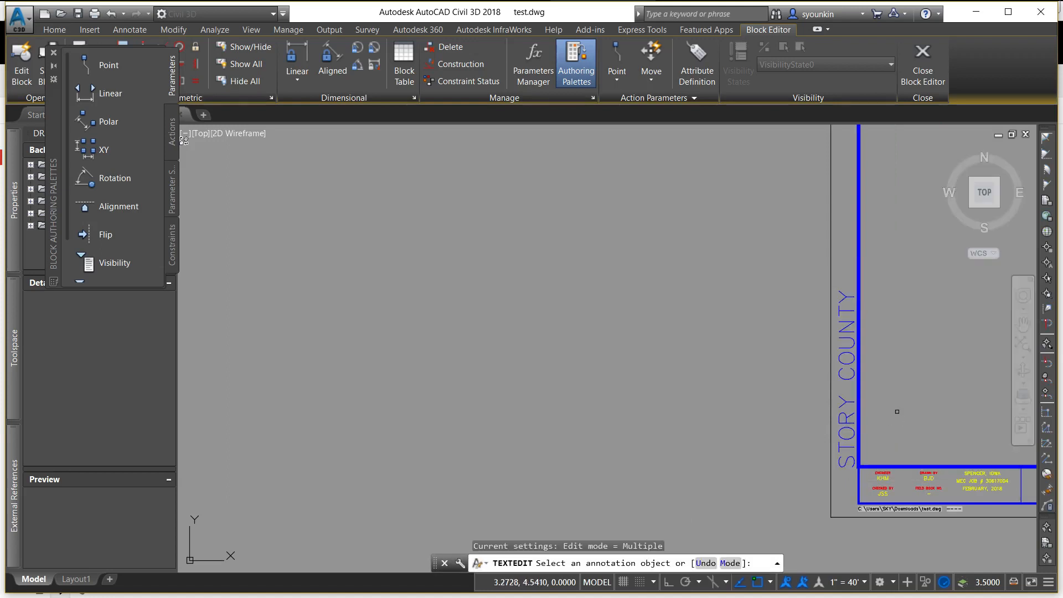
type("pur")
key("Return")
key("Escape")
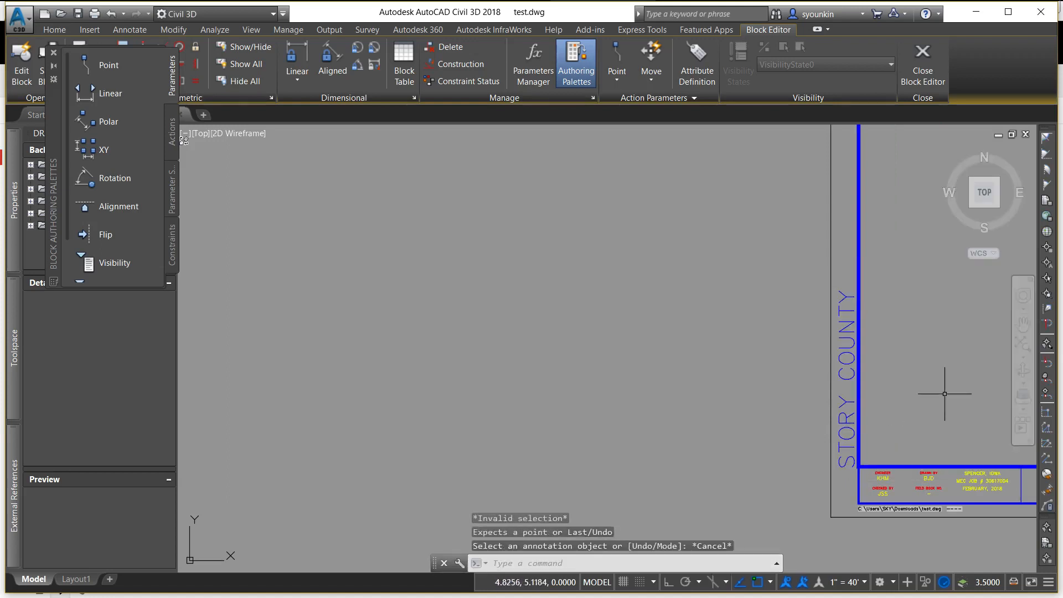
Close the Block Editor, saving the changes to ZZZ-Title.
type("p")
key("Return")
mouse_move(932, 403)
left_mouse_down()
mouse_move(706, 374)
mouse_move(749, 382)
mouse_move(588, 459)
left_mouse_up()
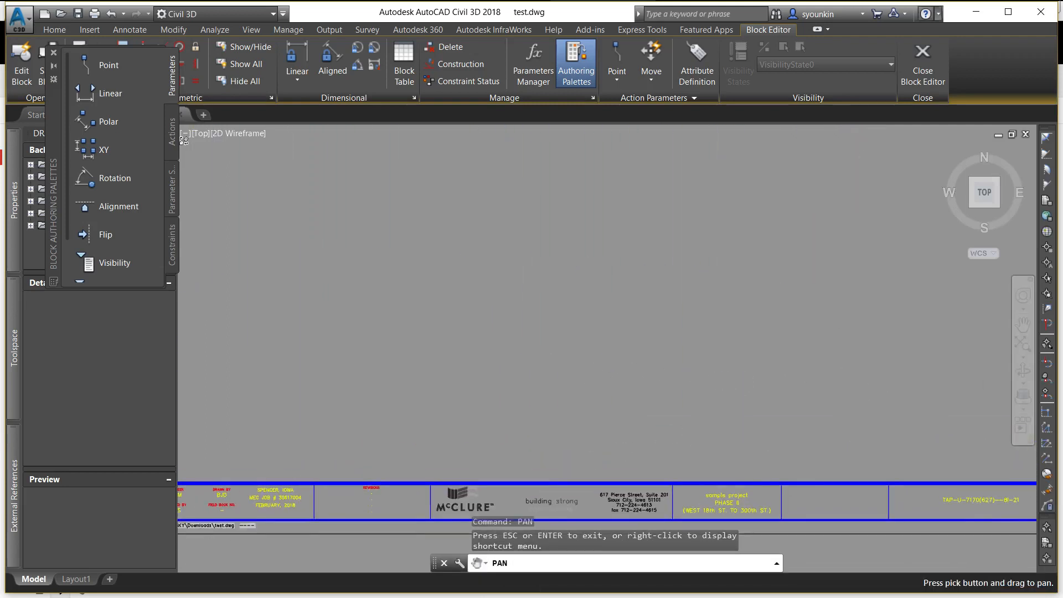
left_click(930, 71)
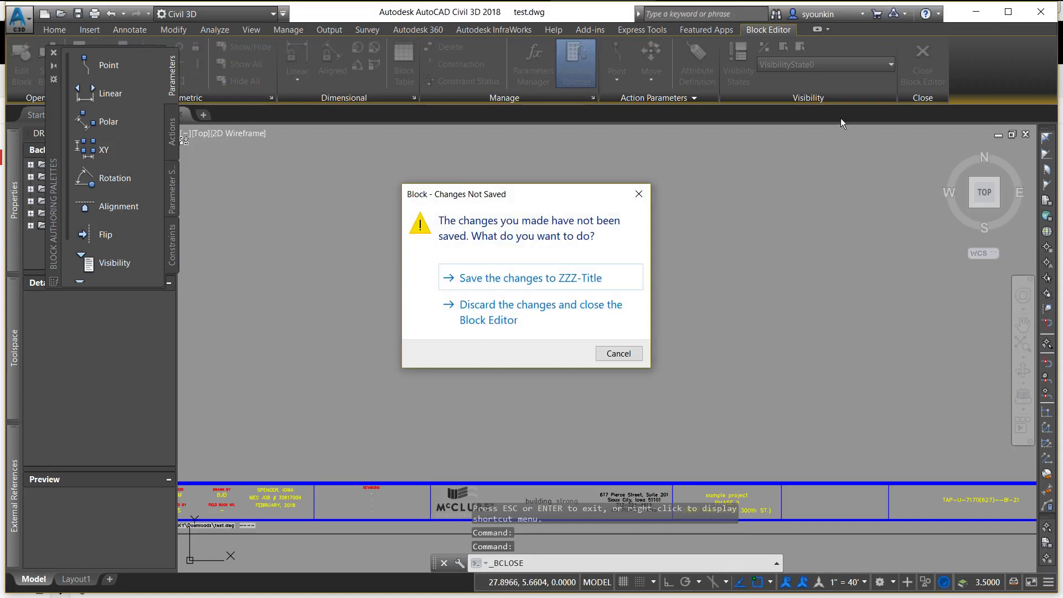
left_click(535, 279)
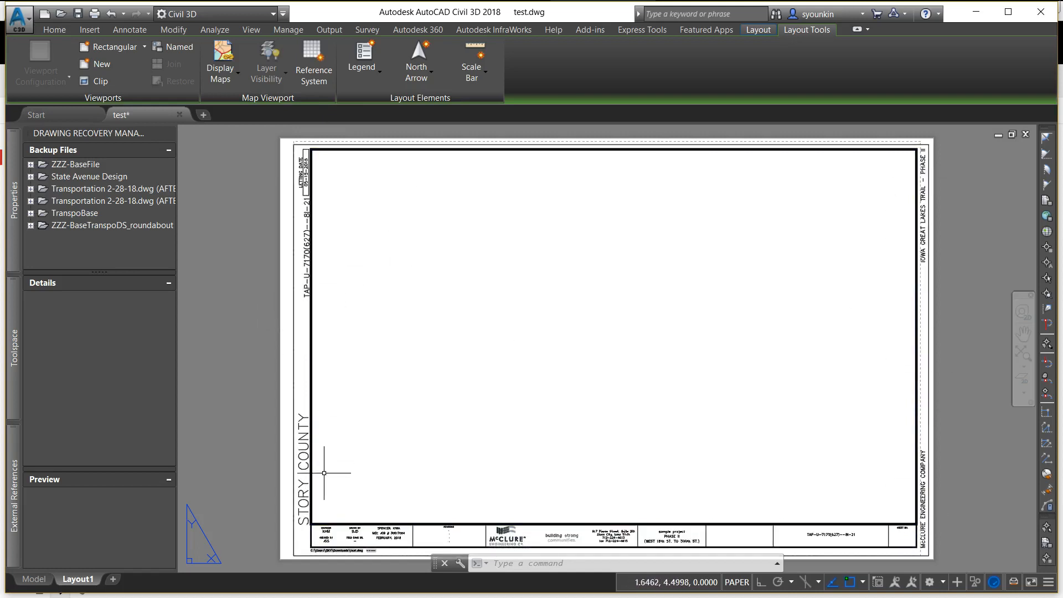
Draw a horizontal line across the thick border, from midway between its two left corners to the midpoint of its right edge.
left_click(54, 31)
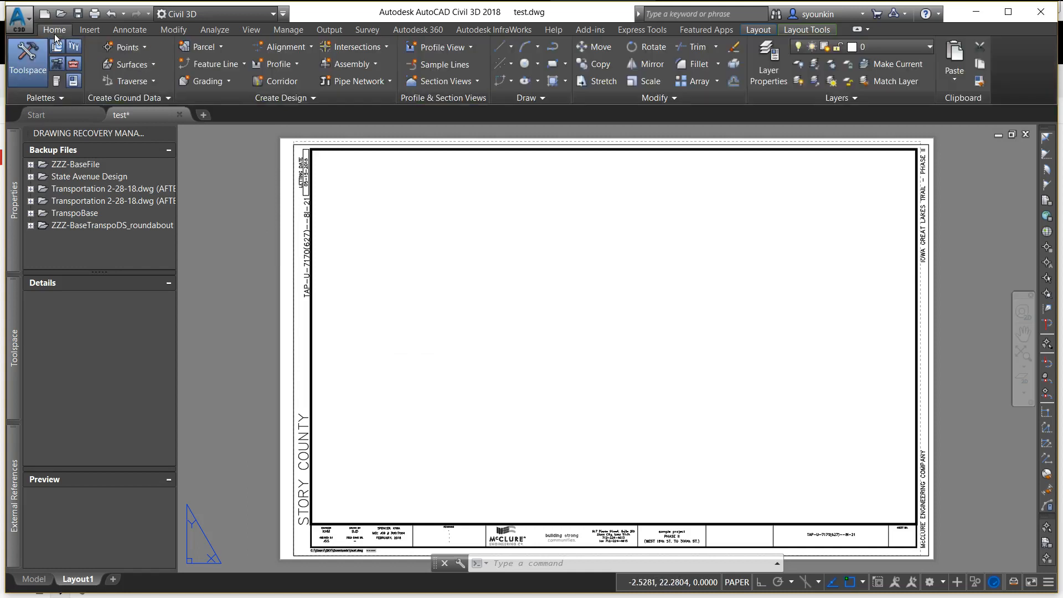
left_click(497, 44)
left_click(540, 71)
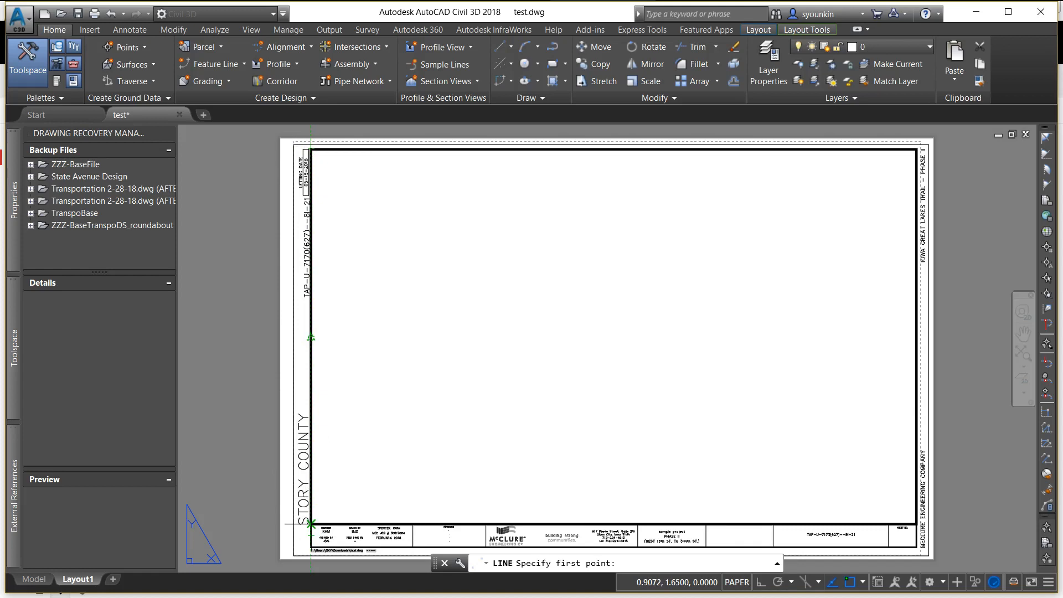
key("F8")
right_click(311, 523, "shift")
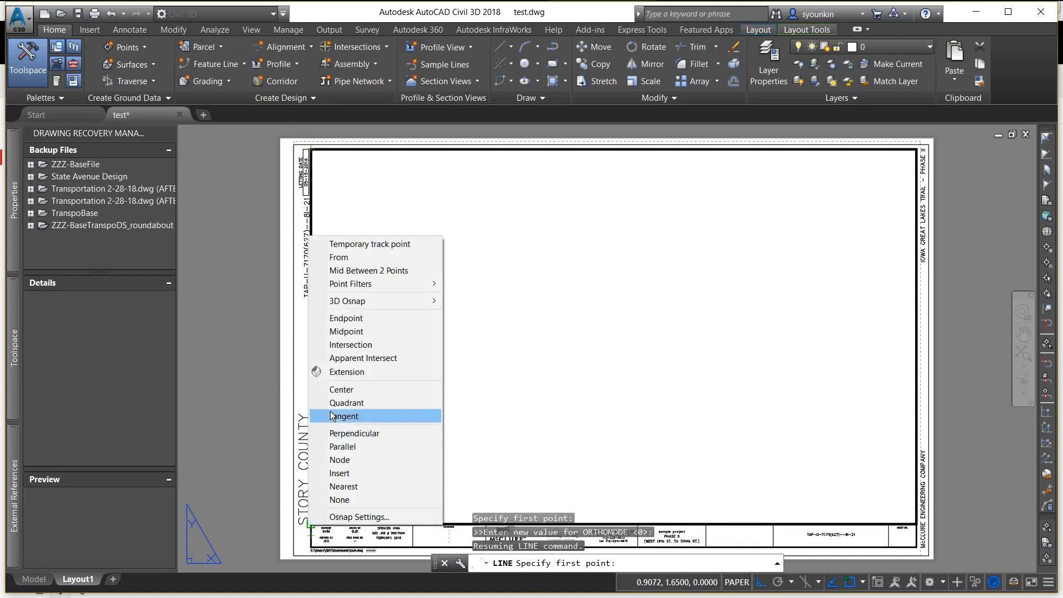
left_click(364, 272)
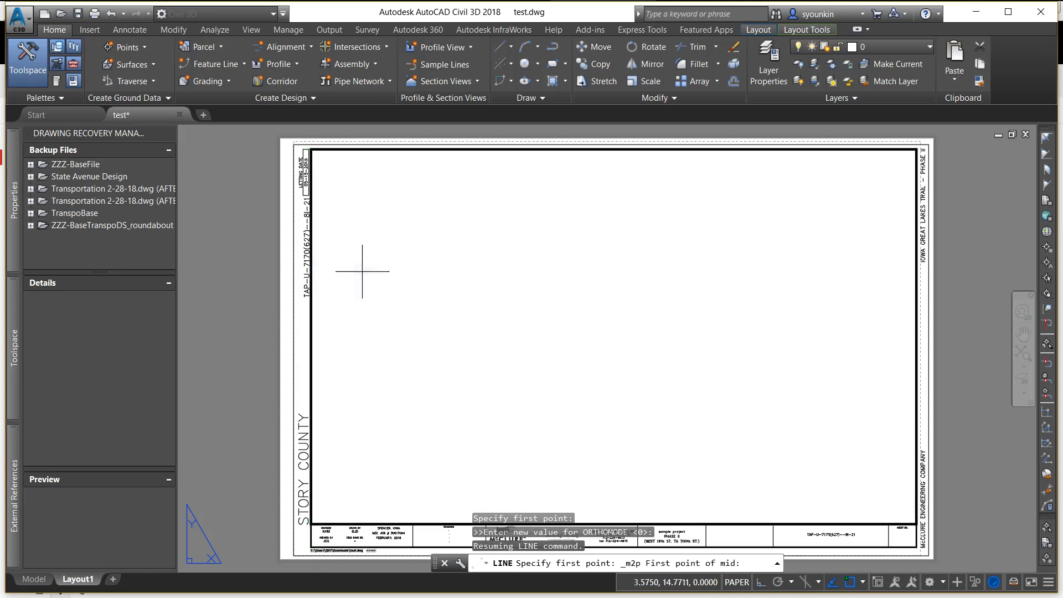
left_click(310, 149)
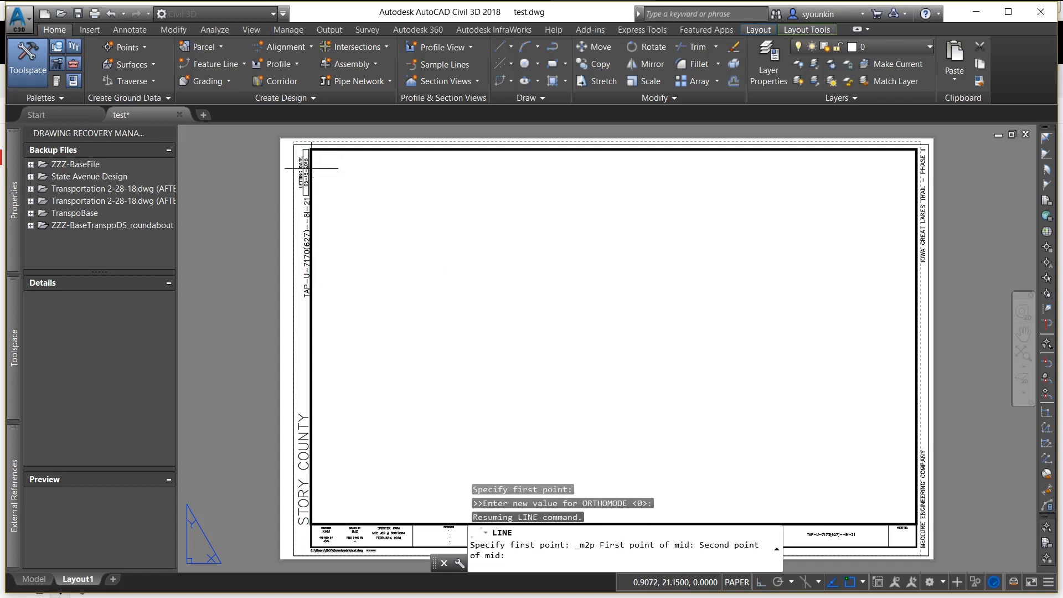
left_click(311, 523)
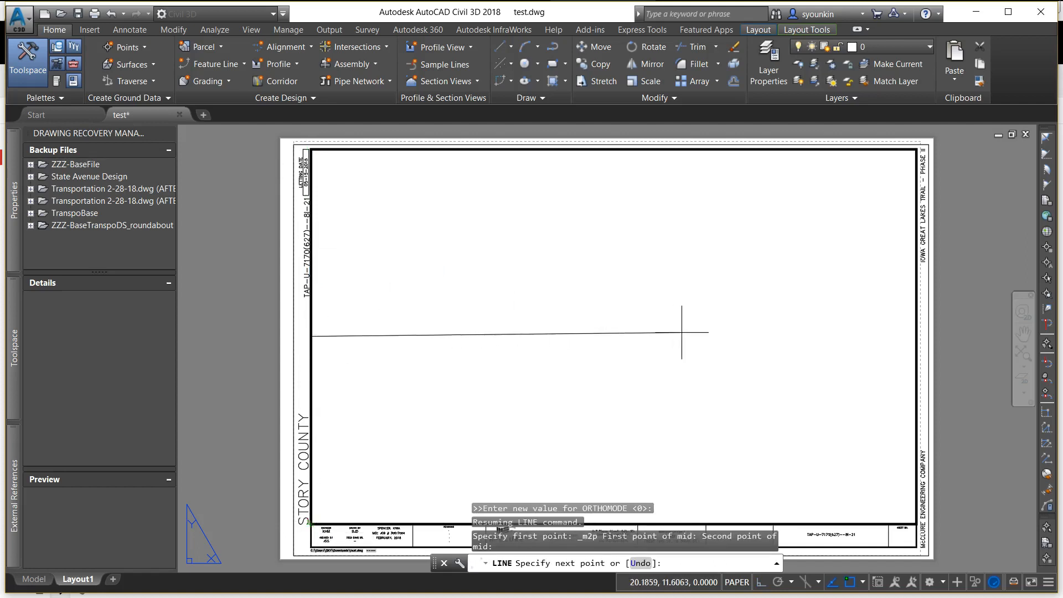
left_click(916, 336)
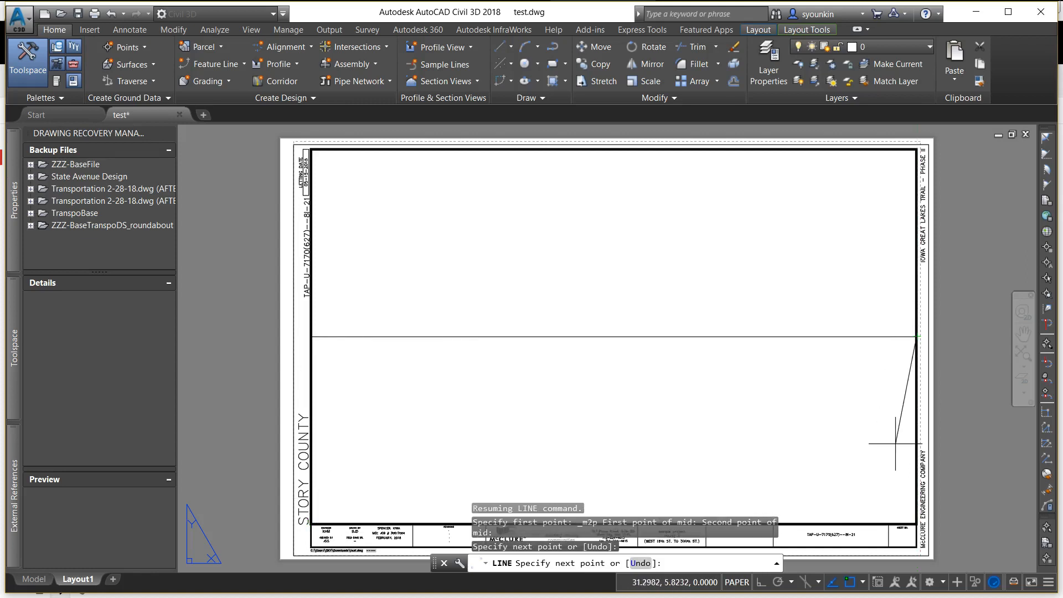
key("Return")
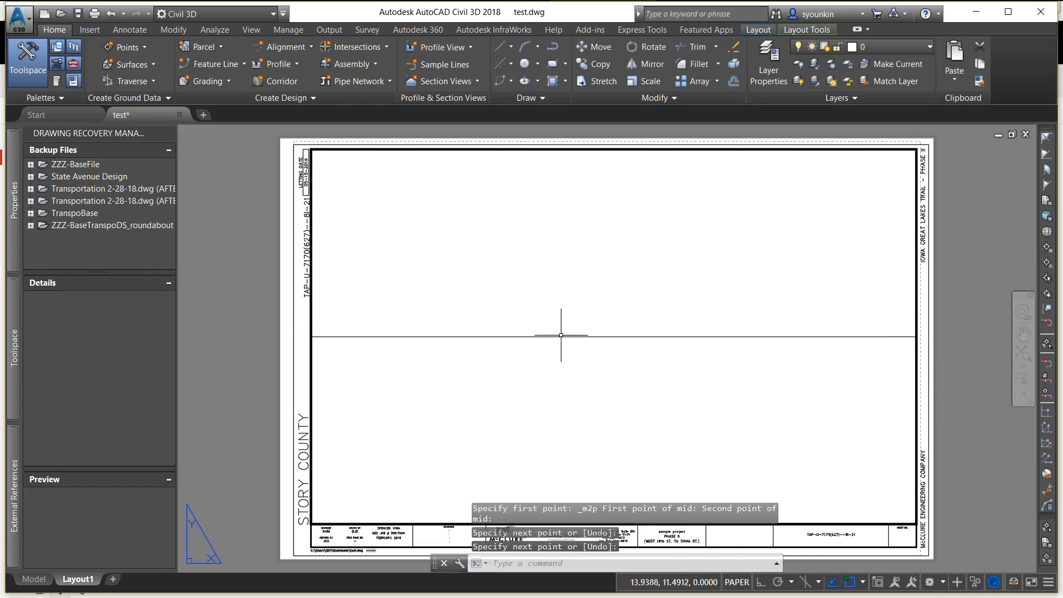
Set the lineweight of the horizontal dividing line to 0.30 mm and deselect it.
left_click(560, 336)
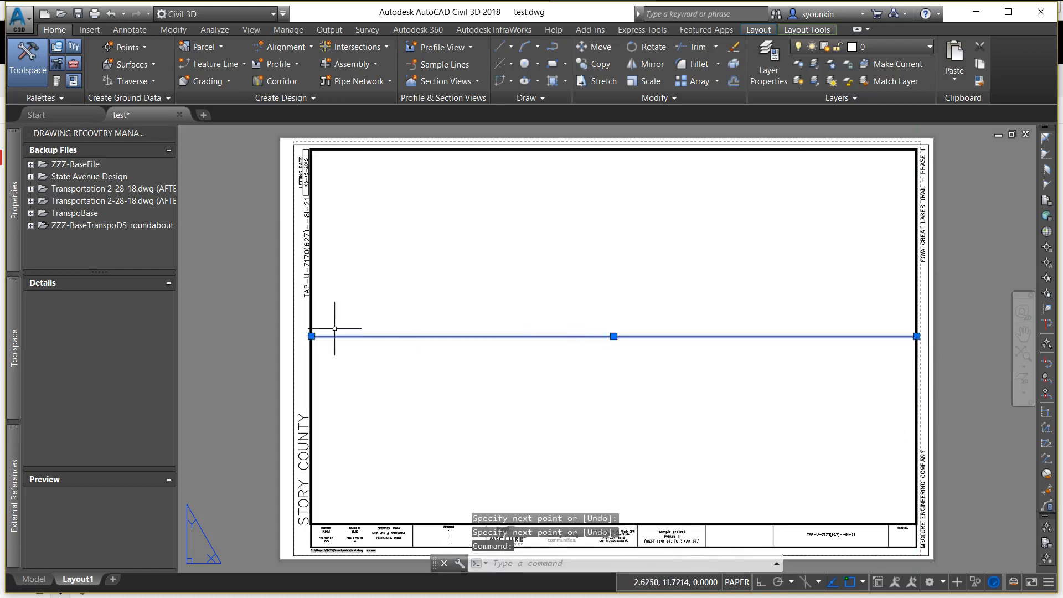
mouse_move(18, 202)
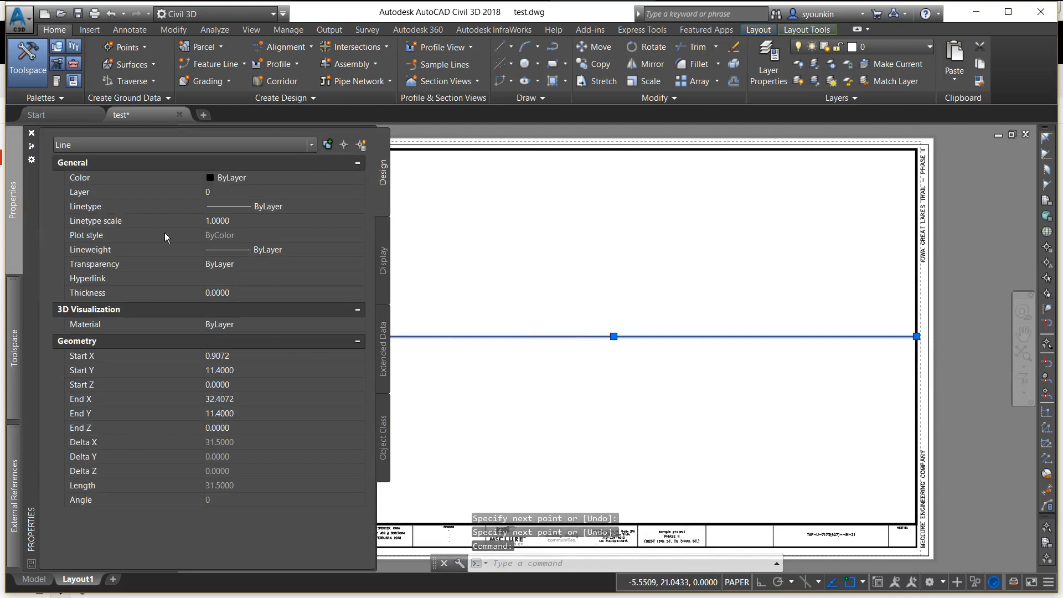
left_click(234, 250)
left_click(234, 250)
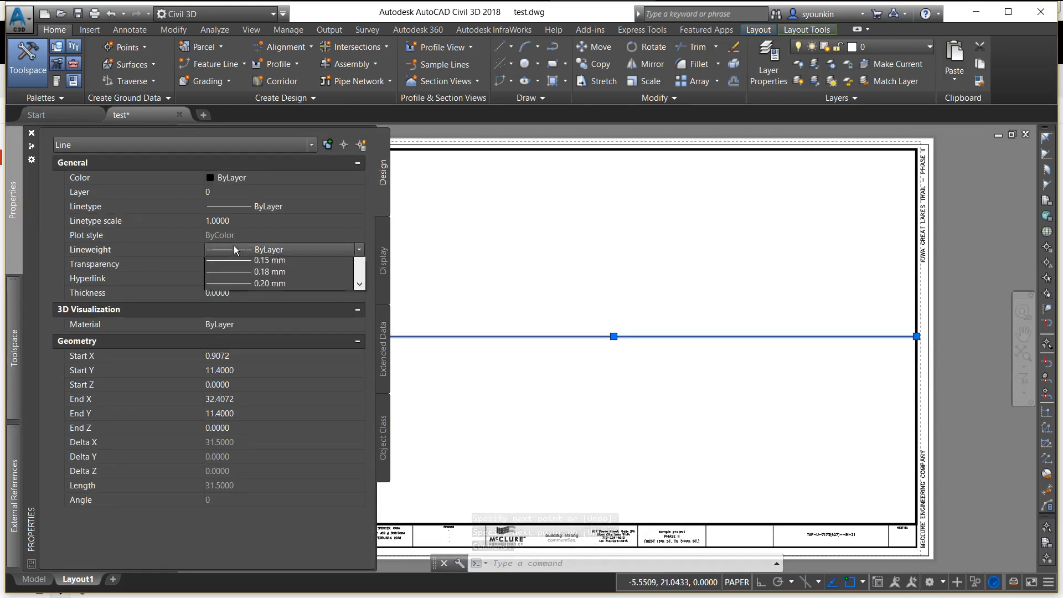
left_click(356, 368)
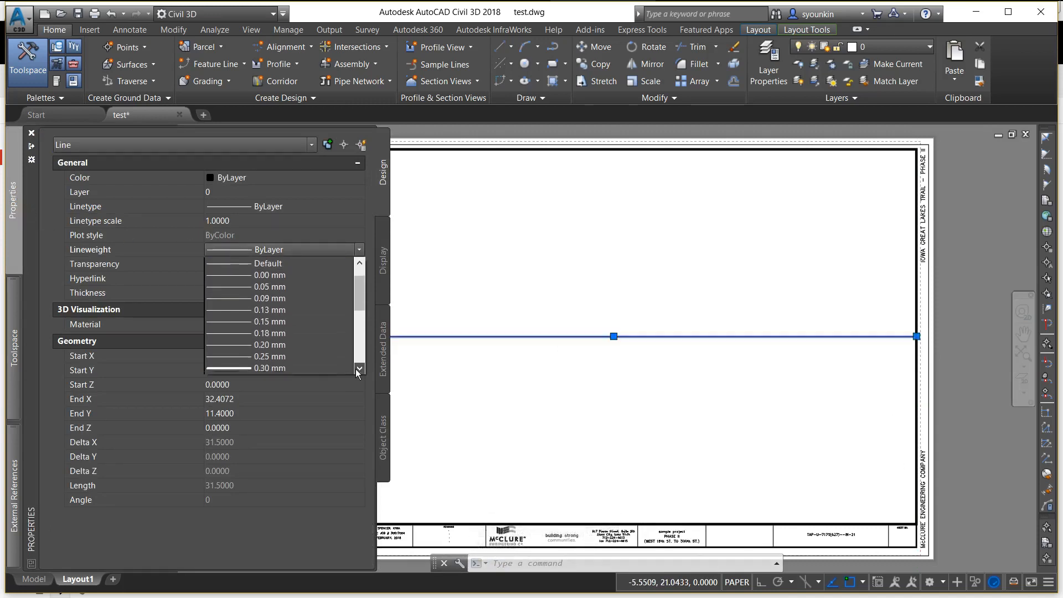
left_click(281, 357)
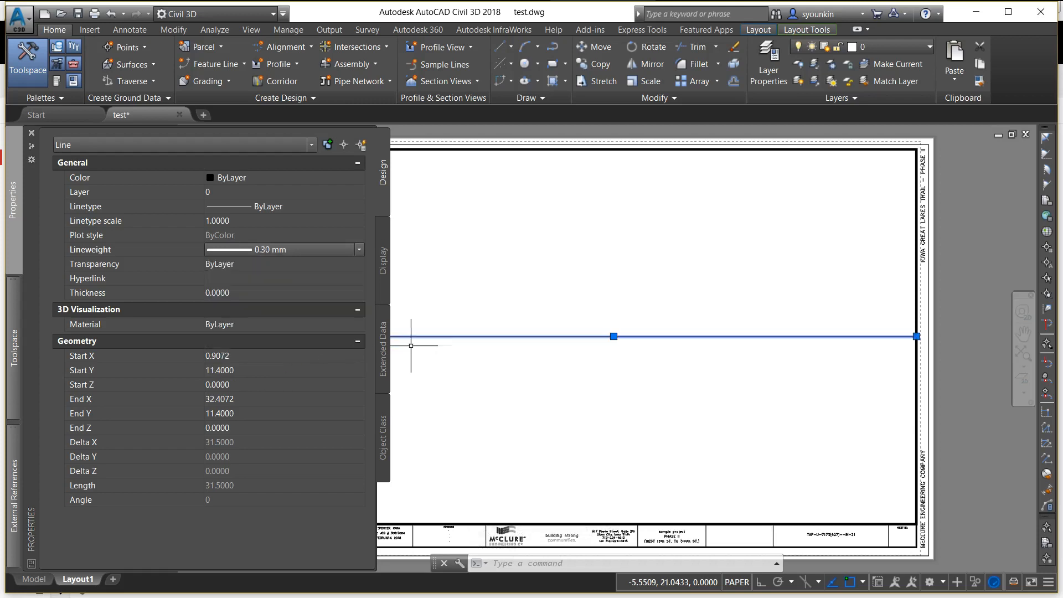
key("Escape")
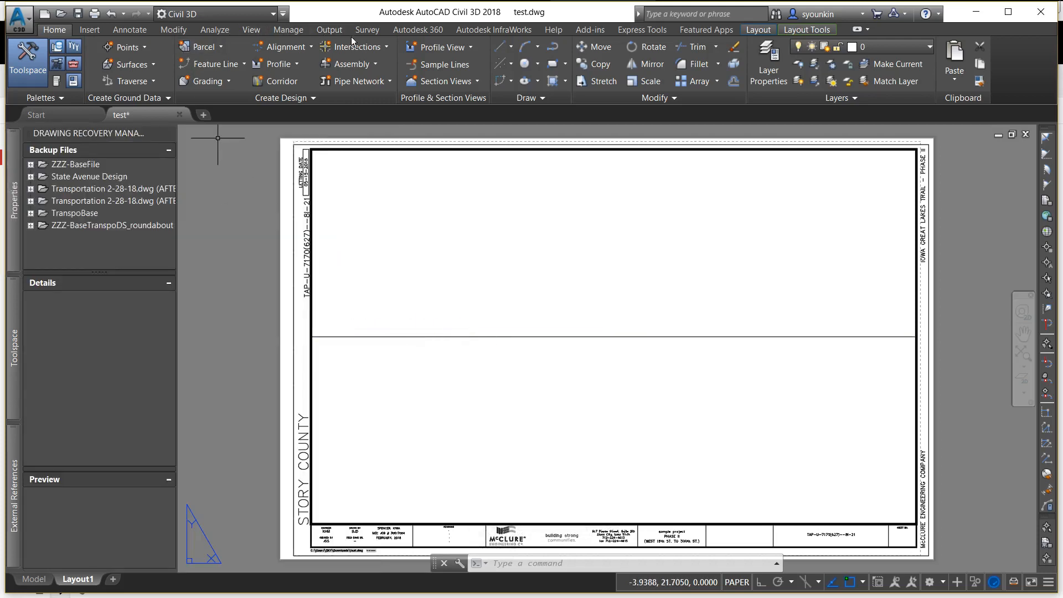
Create a rectangular viewport filling the upper half, from the dividing line's left end to the border's upper-right corner.
left_click(760, 34)
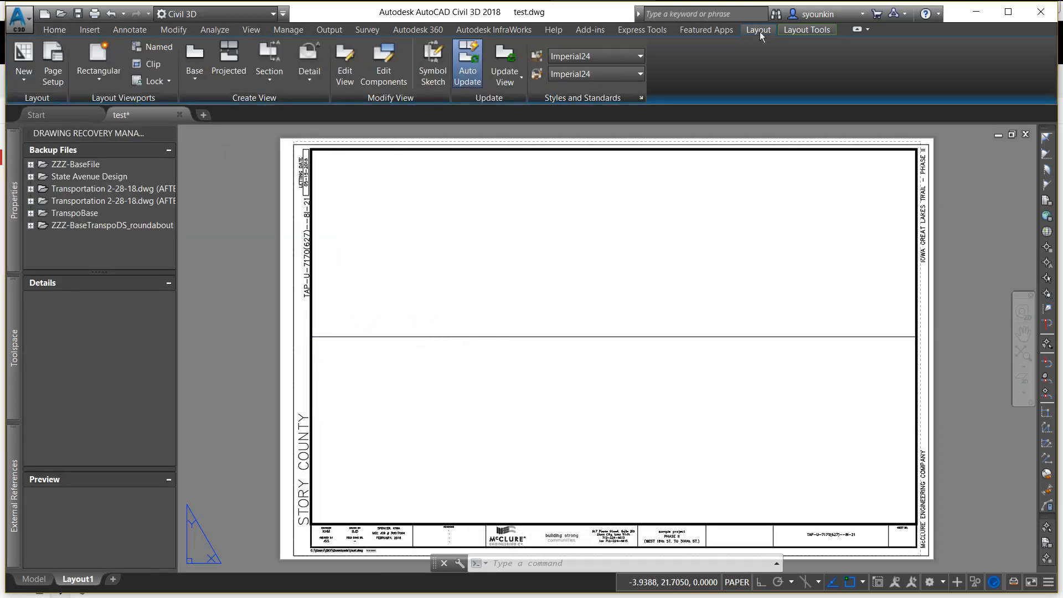
left_click(798, 31)
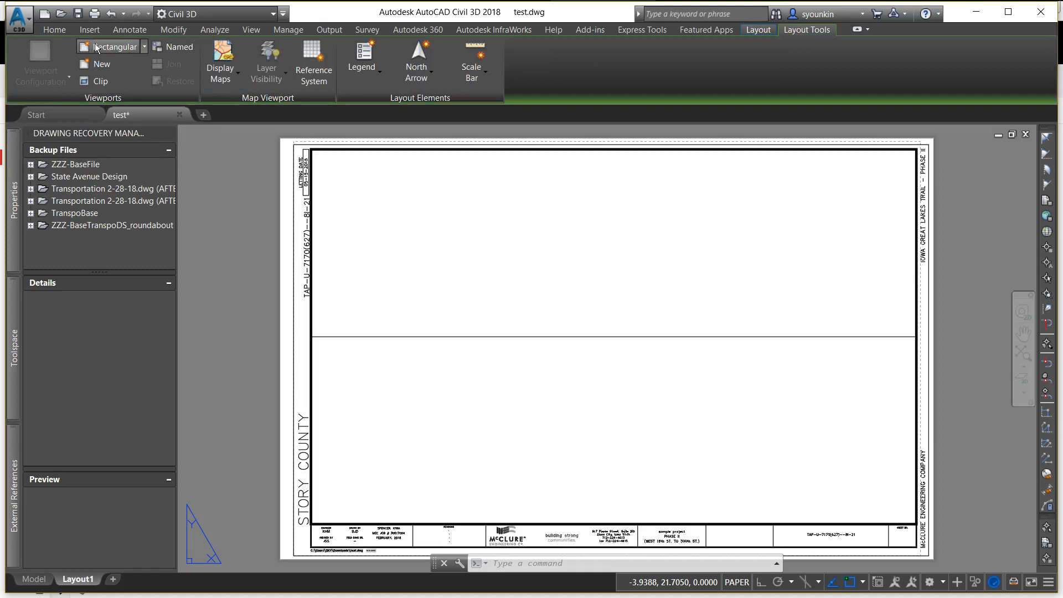
left_click(96, 48)
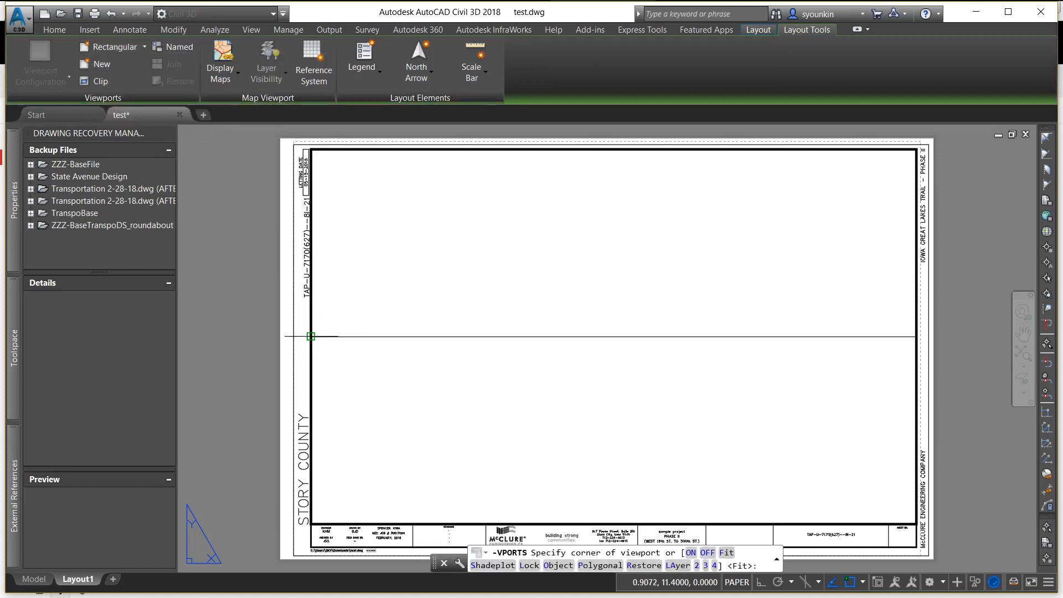
left_click(311, 336)
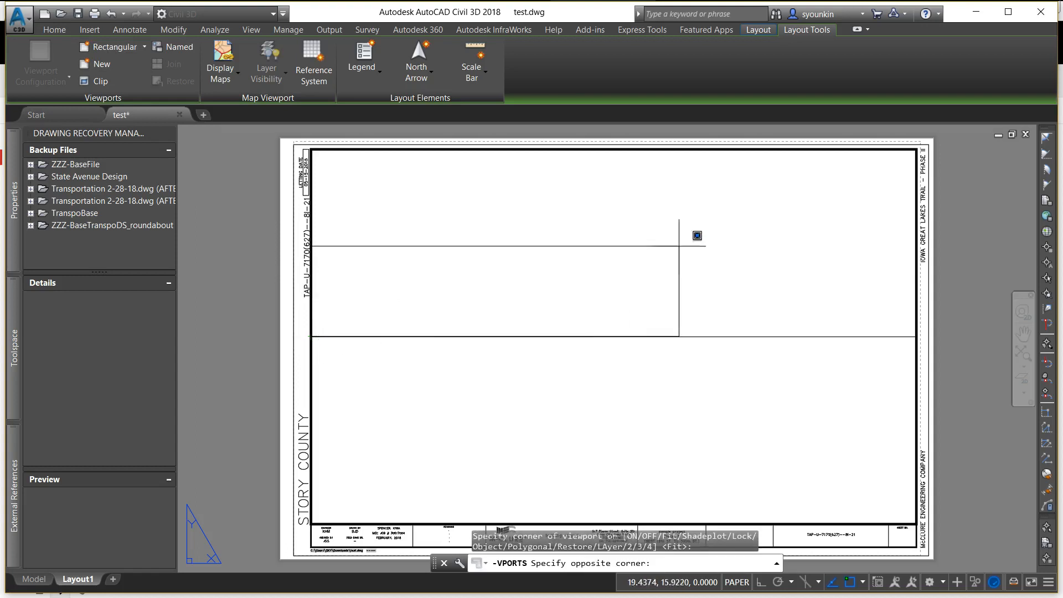
left_click(916, 150)
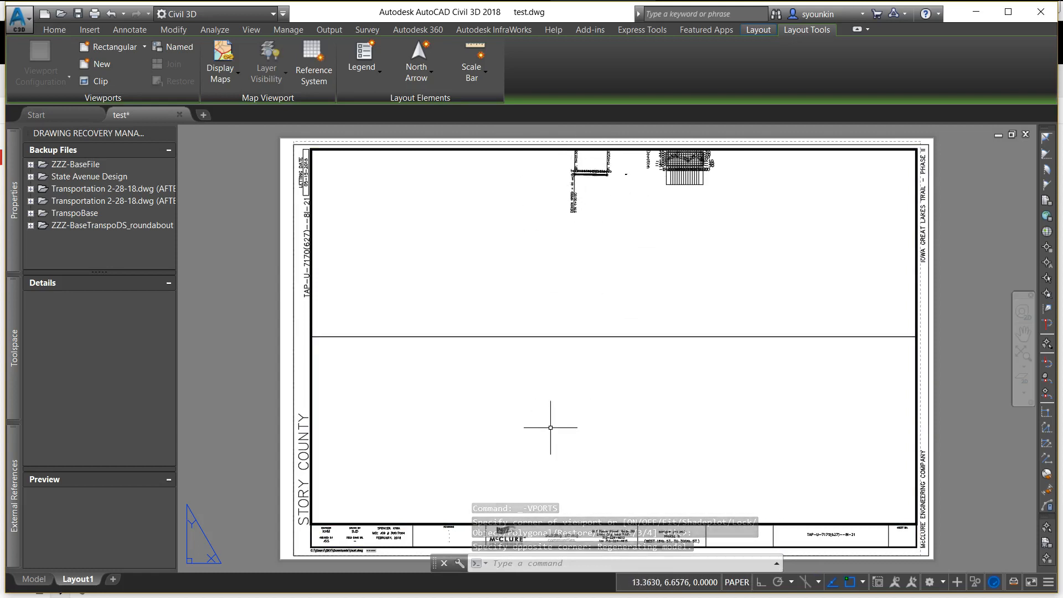
Activate model space in the upper viewport, bring the road alignment into view and set the viewport scale to 1" = 20'.
left_click(737, 582)
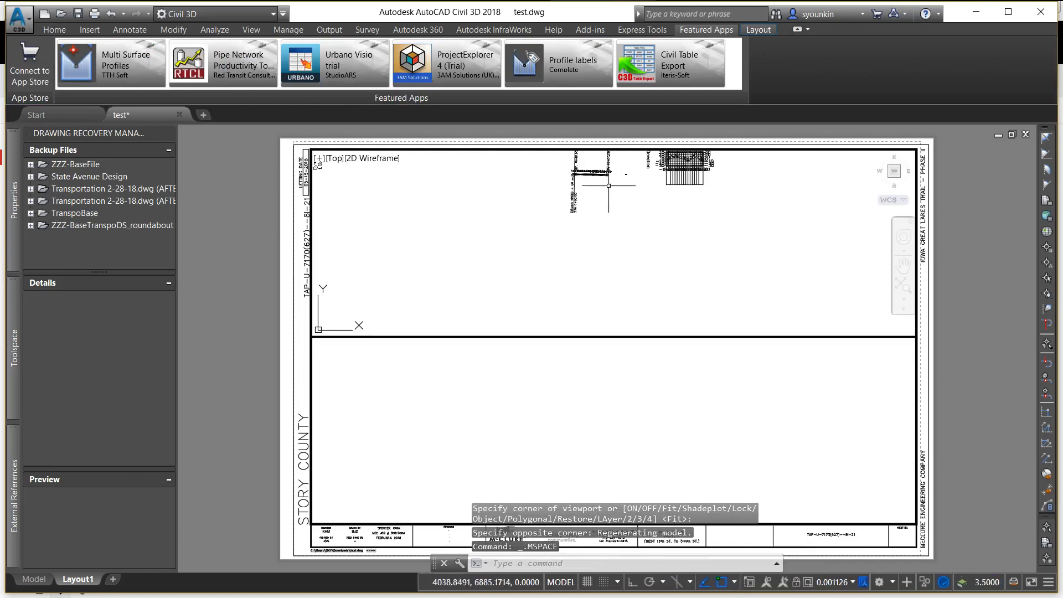
scroll(580, 181, "up", 5)
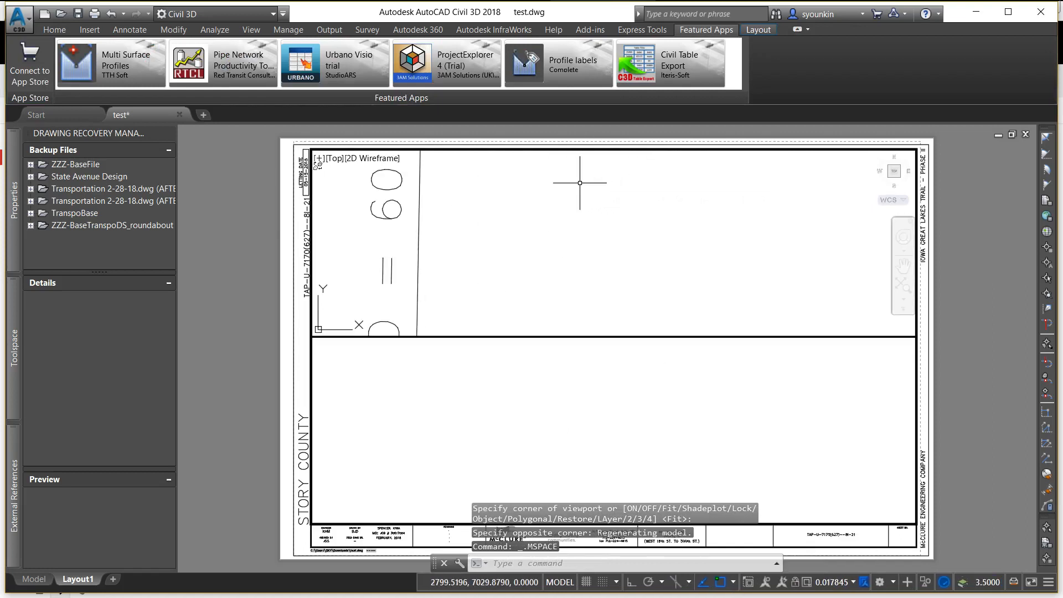
type("p")
key("Return")
left_click_drag(525, 185, 574, 280)
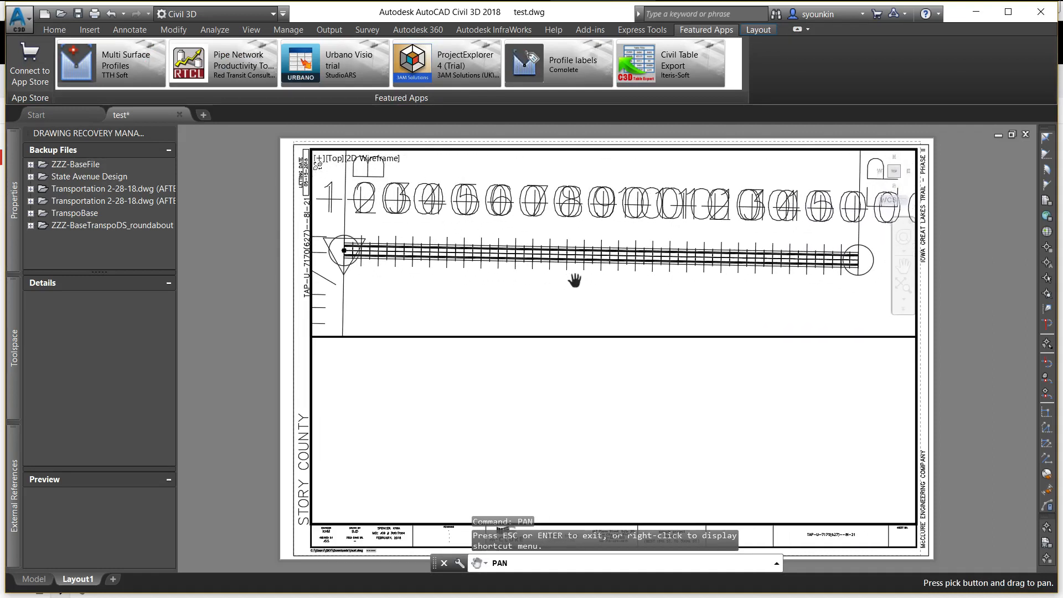
key("Escape")
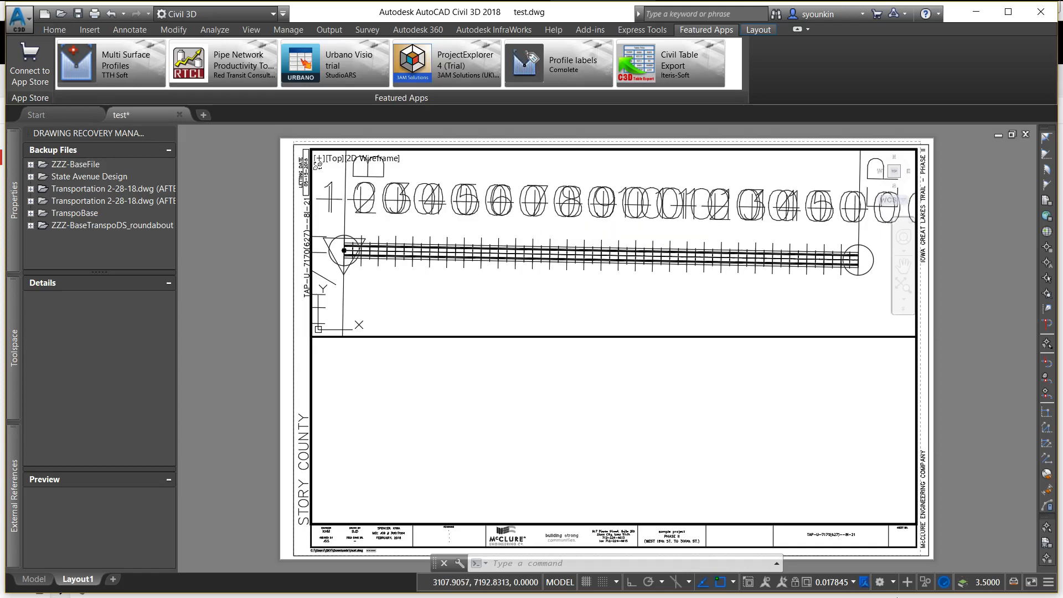
left_click(853, 582)
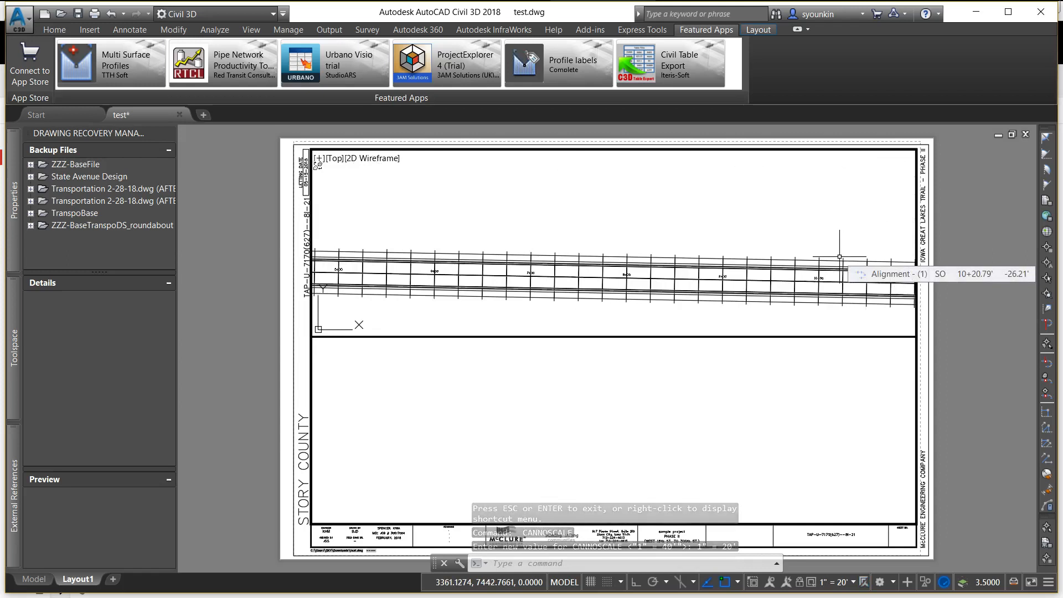
Pan the alignment in the upper viewport until its start sits just inside the left border, and return to paper space.
middle_click_drag(718, 256, 718, 257)
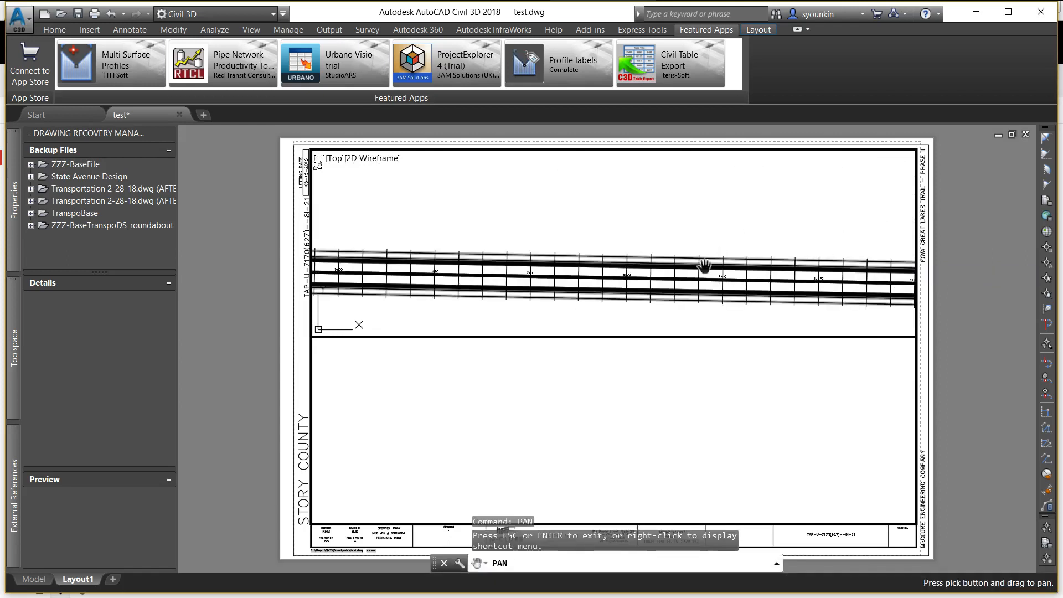
mouse_move(704, 266)
left_mouse_down()
mouse_move(696, 215)
mouse_move(777, 231)
left_mouse_up()
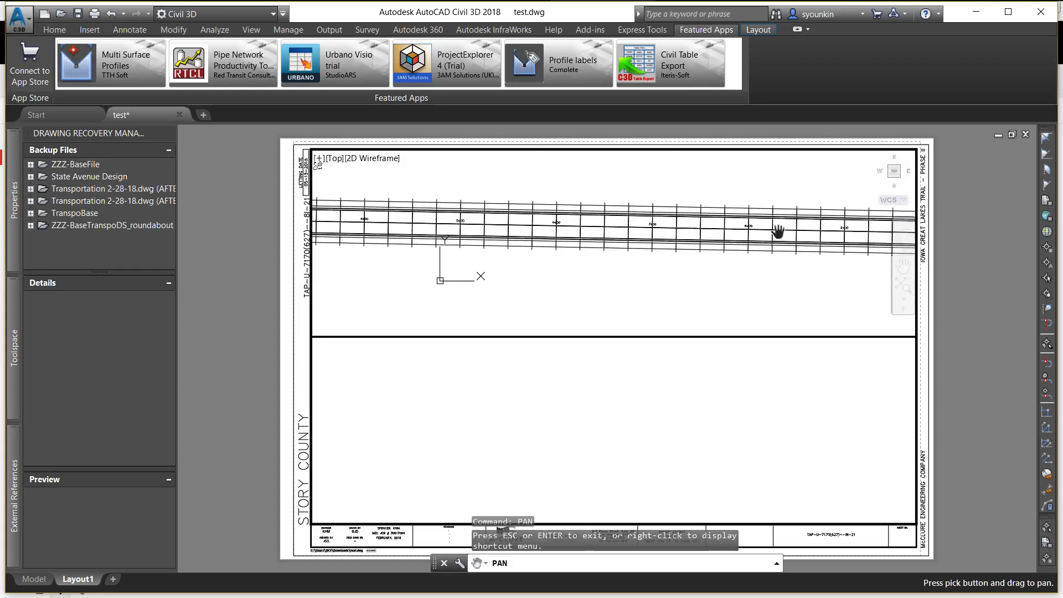
left_click_drag(656, 250, 852, 246)
left_click_drag(649, 257, 809, 261)
mouse_move(668, 262)
left_mouse_down()
mouse_move(658, 271)
mouse_move(675, 271)
mouse_move(658, 272)
left_mouse_up()
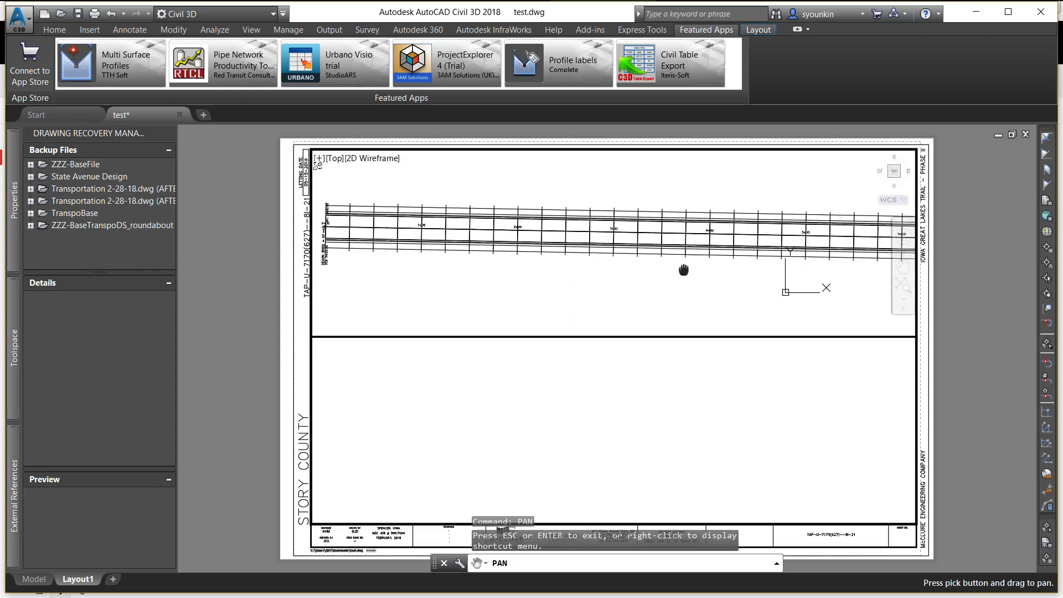
mouse_move(682, 270)
left_mouse_down()
mouse_move(683, 290)
mouse_move(684, 275)
left_mouse_up()
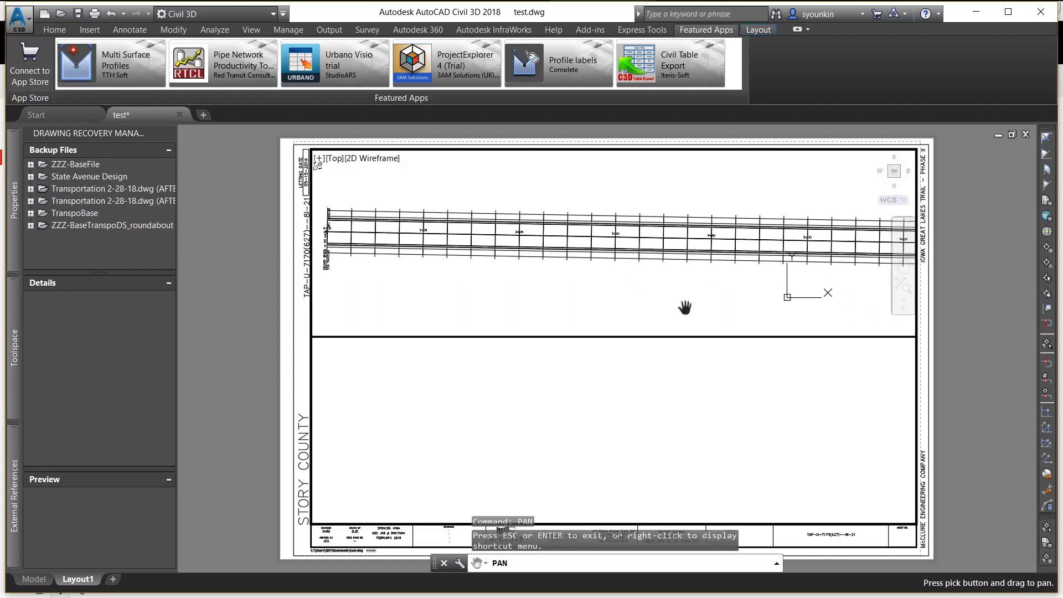
key("Escape")
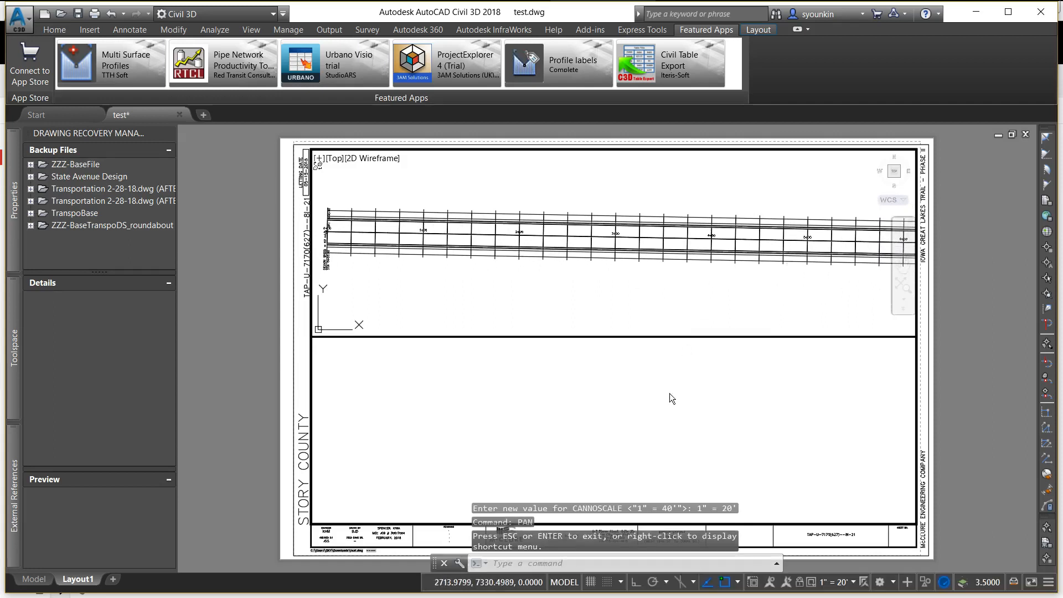
left_click(564, 582)
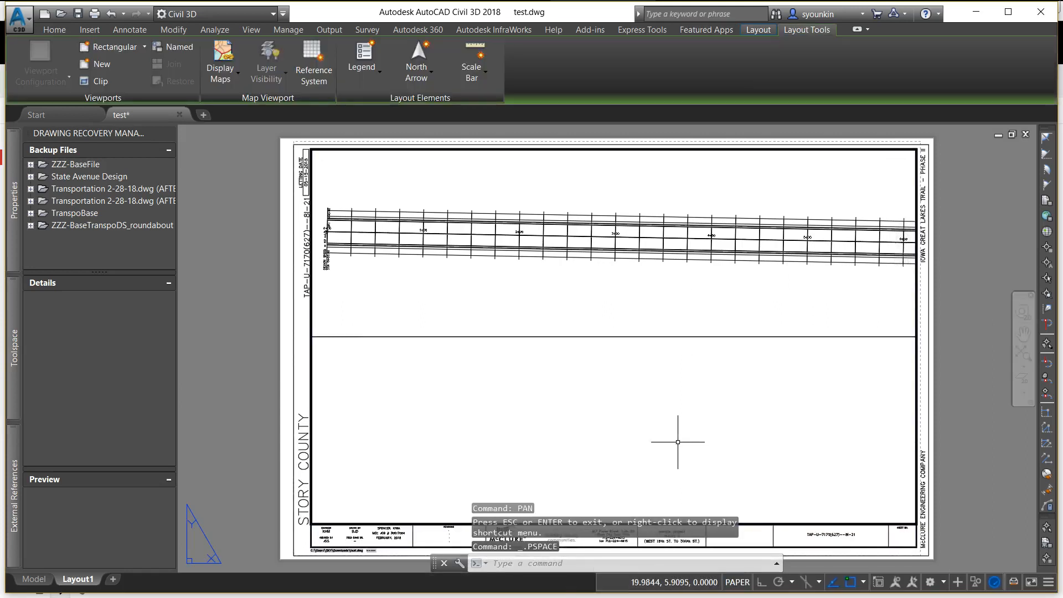
Create a second rectangular viewport filling the lower half, from the dividing line's left end to the border's lower-right corner.
left_click(111, 46)
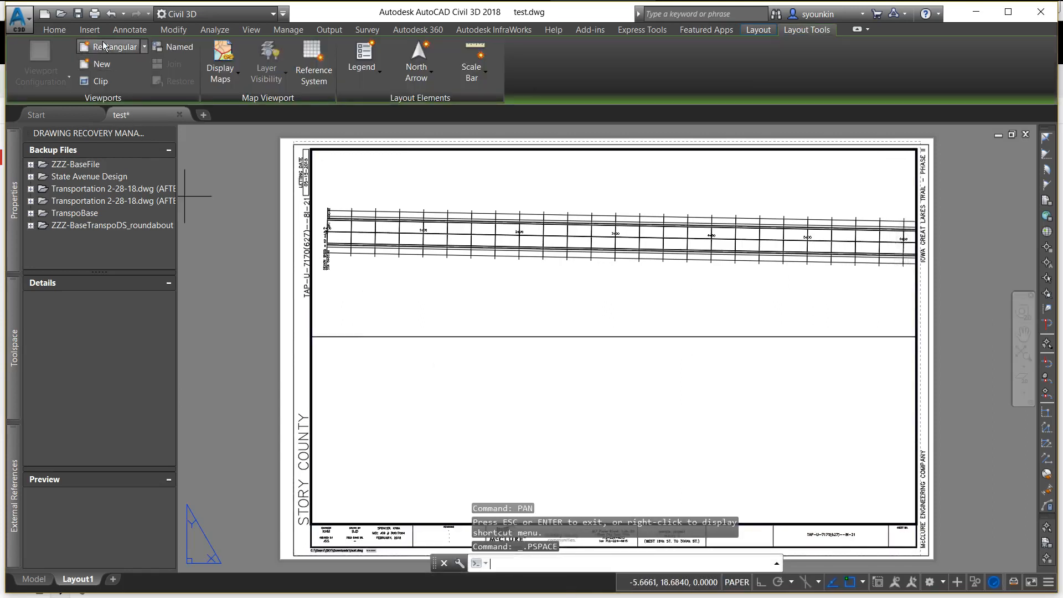
left_click(311, 336)
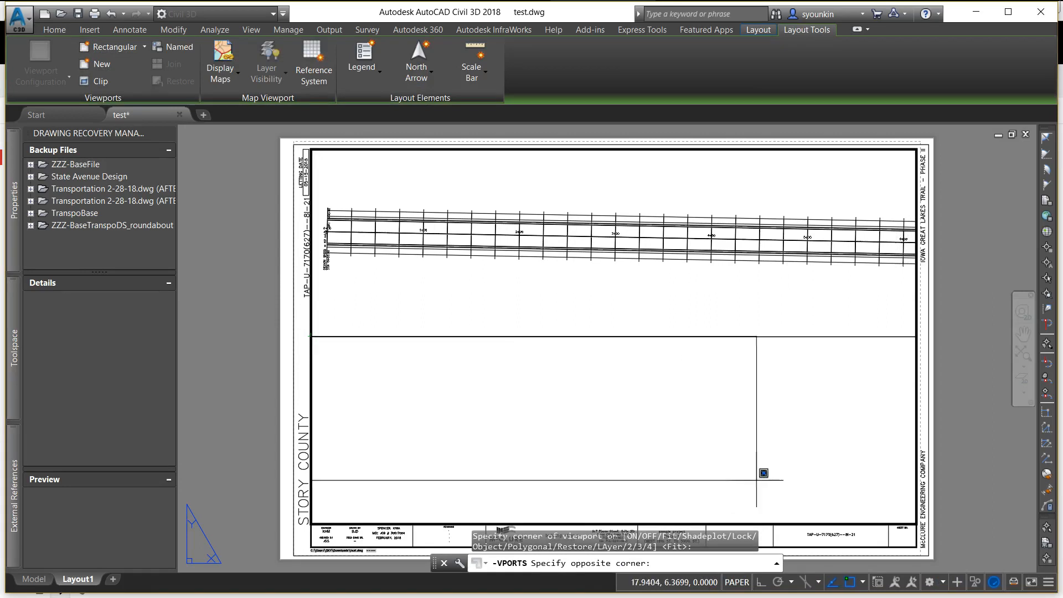
left_click(917, 521)
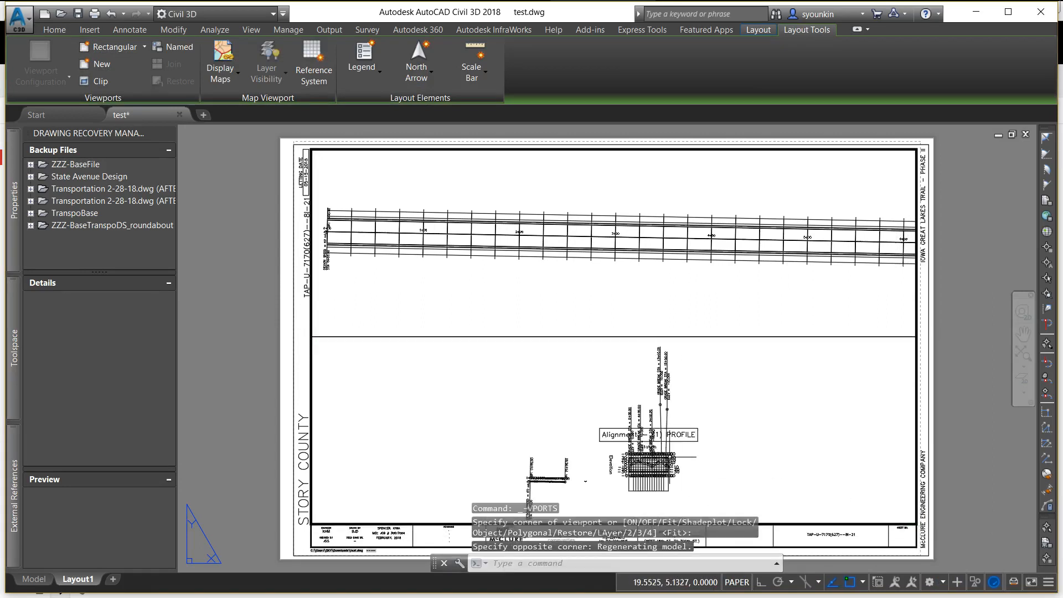
Enter model space and switch between the upper and lower viewports, leaving the upper one active.
left_click(737, 582)
left_click(631, 327)
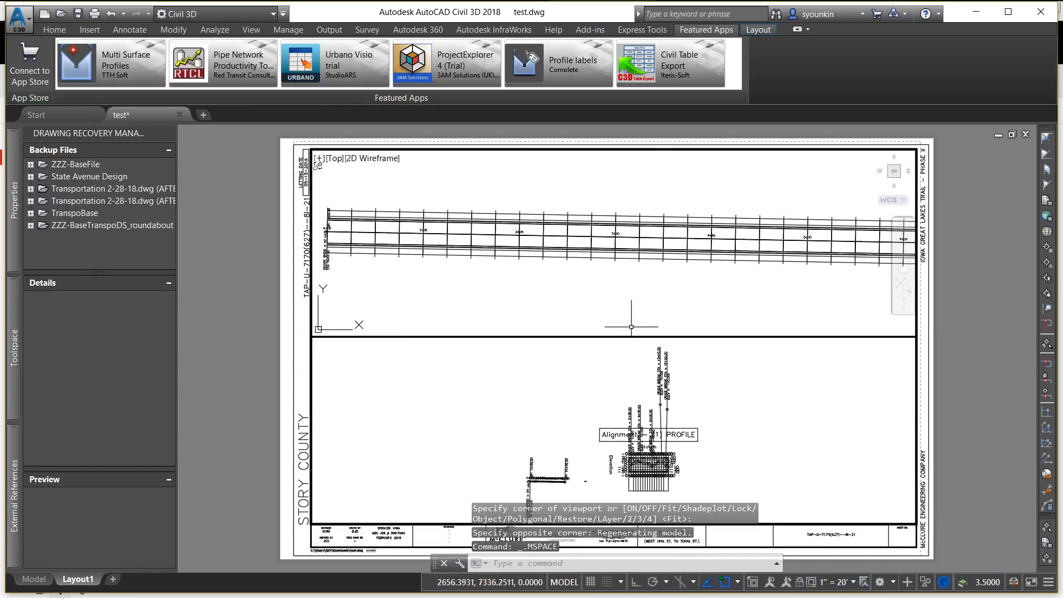
left_click(577, 386)
left_click(615, 308)
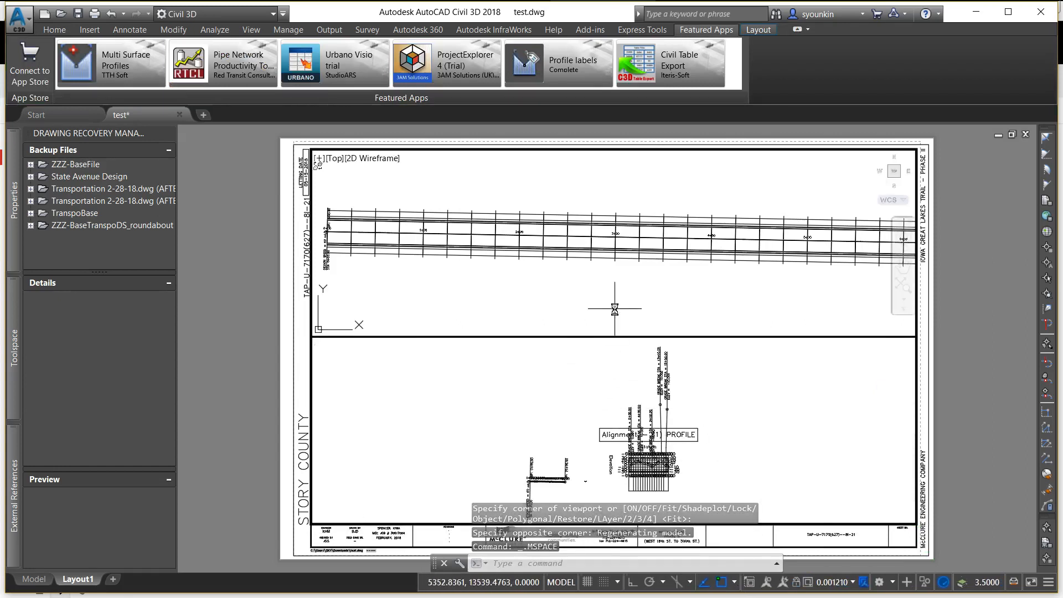
left_click(562, 379)
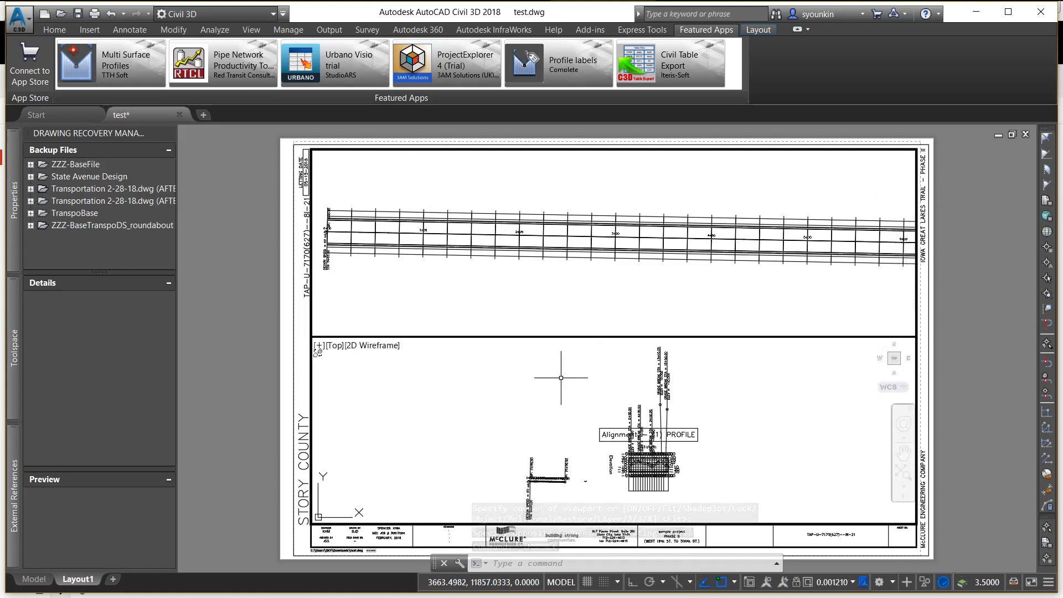
left_click(668, 274)
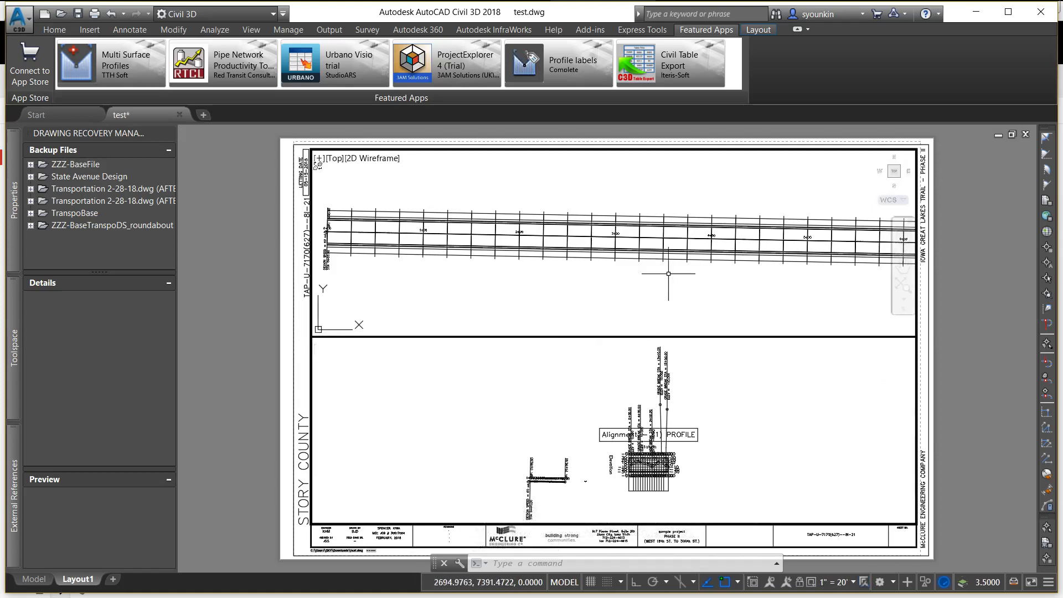
Zoom in and out within the upper viewport and reset its scale to 1" = 20'.
scroll(584, 238, "up", 8)
scroll(584, 238, "down", 10)
scroll(584, 238, "up", 10)
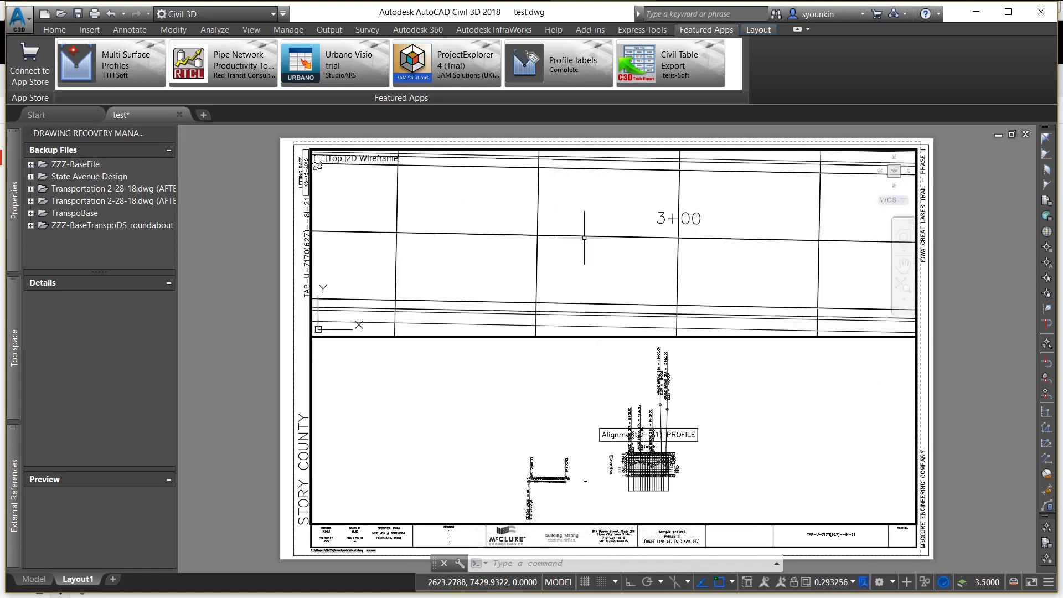
scroll(584, 238, "up", 5)
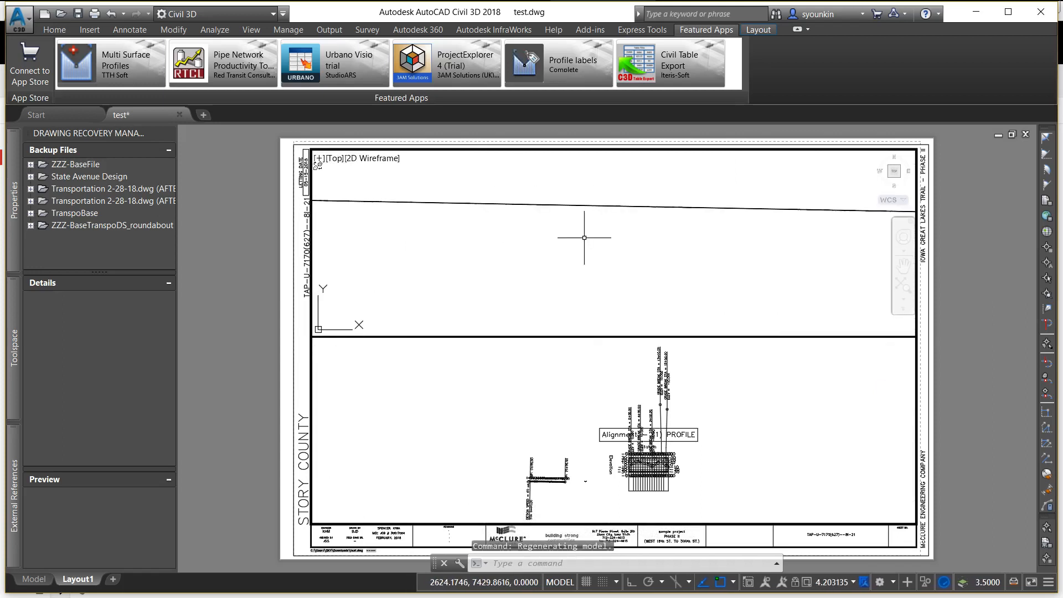
left_click(853, 581)
left_click(825, 261)
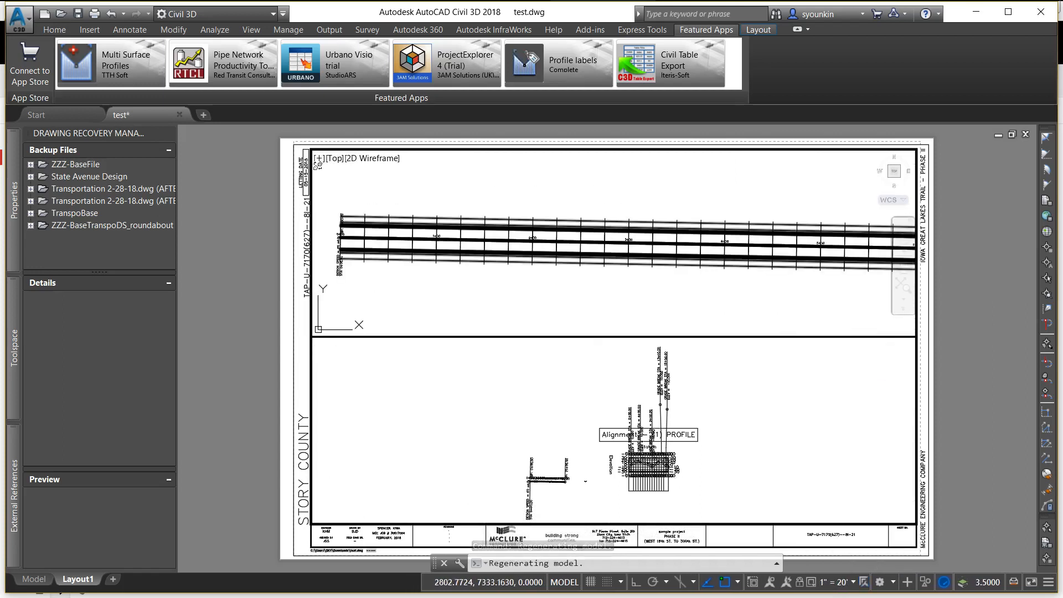
Lock the upper viewport's display and test the lock by zooming in and out over it.
left_click(799, 583)
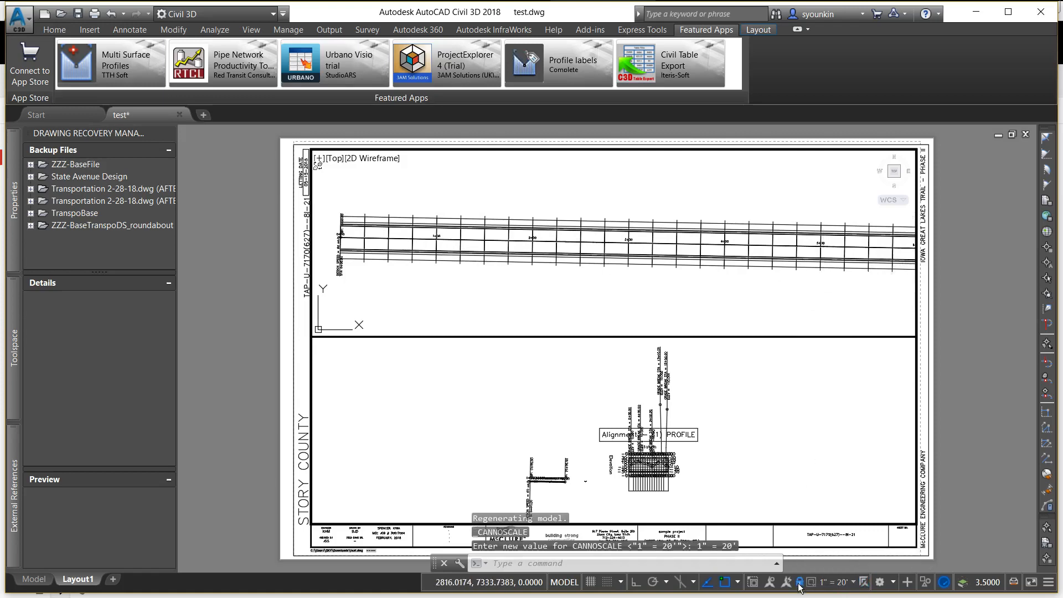
scroll(689, 265, "up", 12)
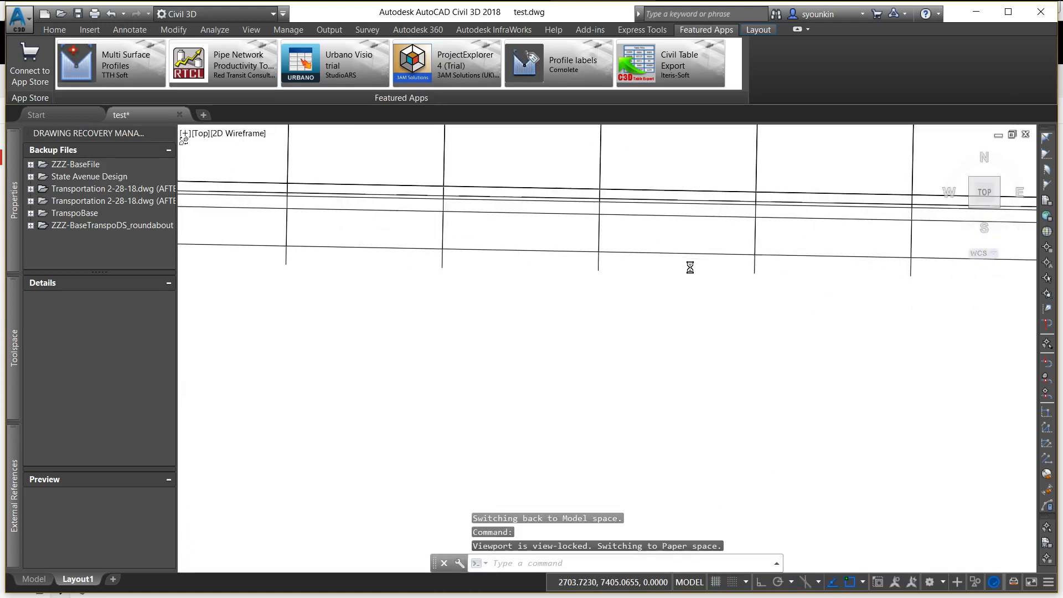
scroll(688, 265, "down", 12)
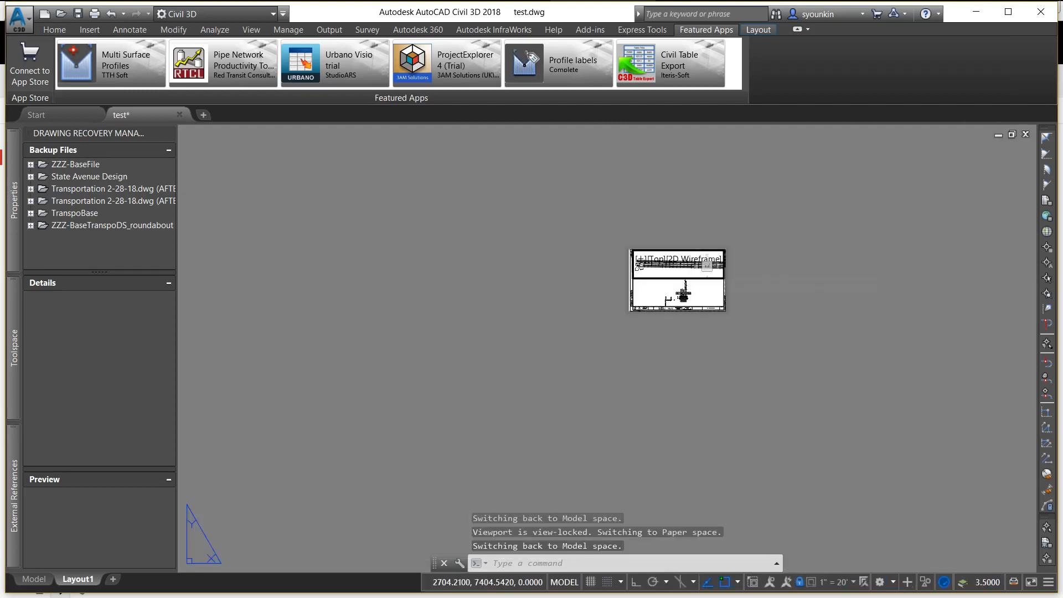
Zoom the layout to its extents so the whole sheet fits on screen.
scroll(688, 267, "up", 4)
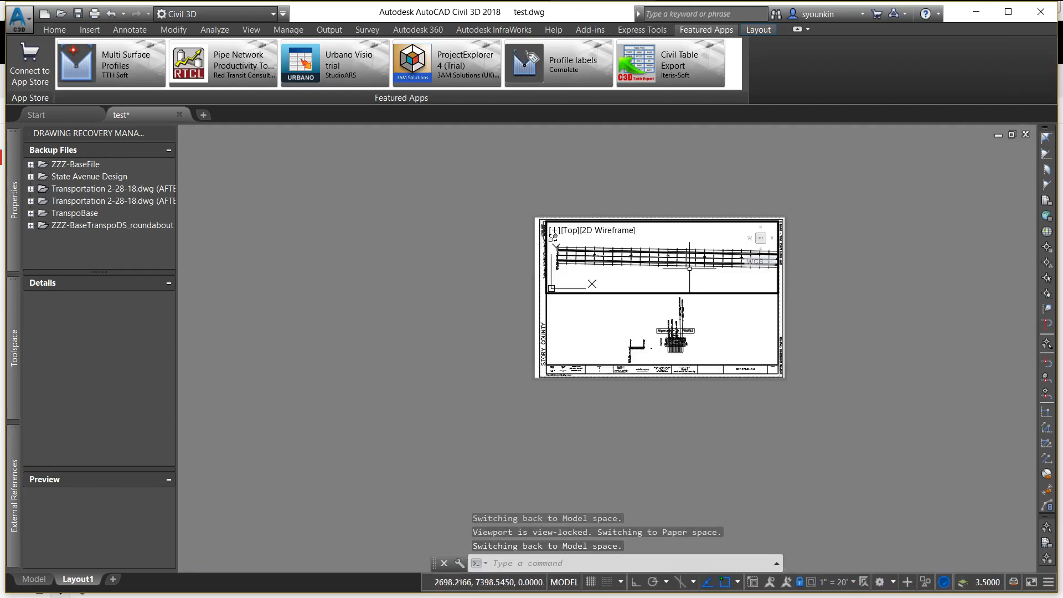
scroll(689, 270, "up", 5)
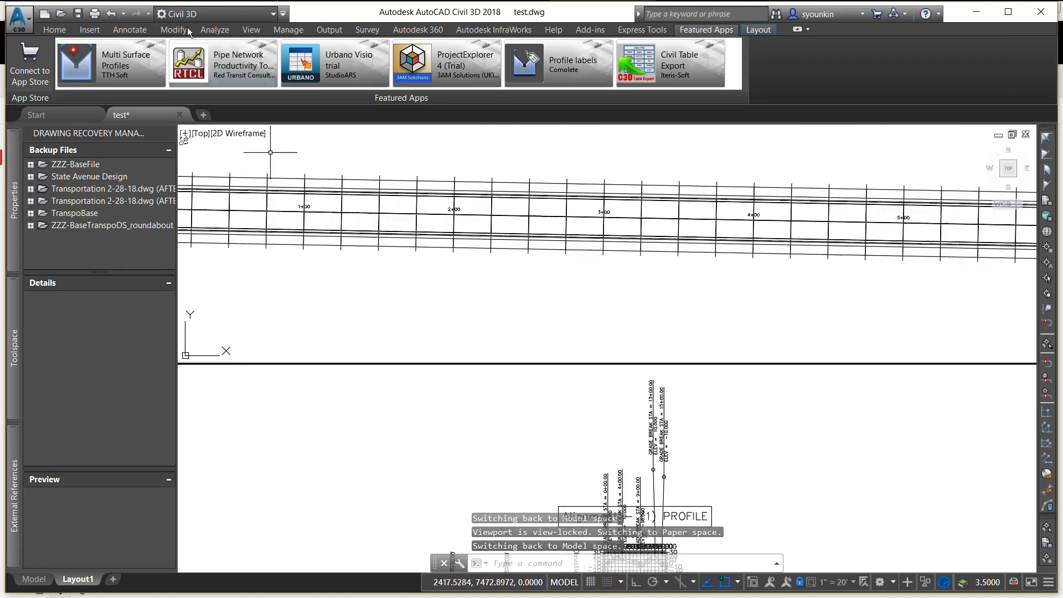
key("Escape")
left_click(253, 31)
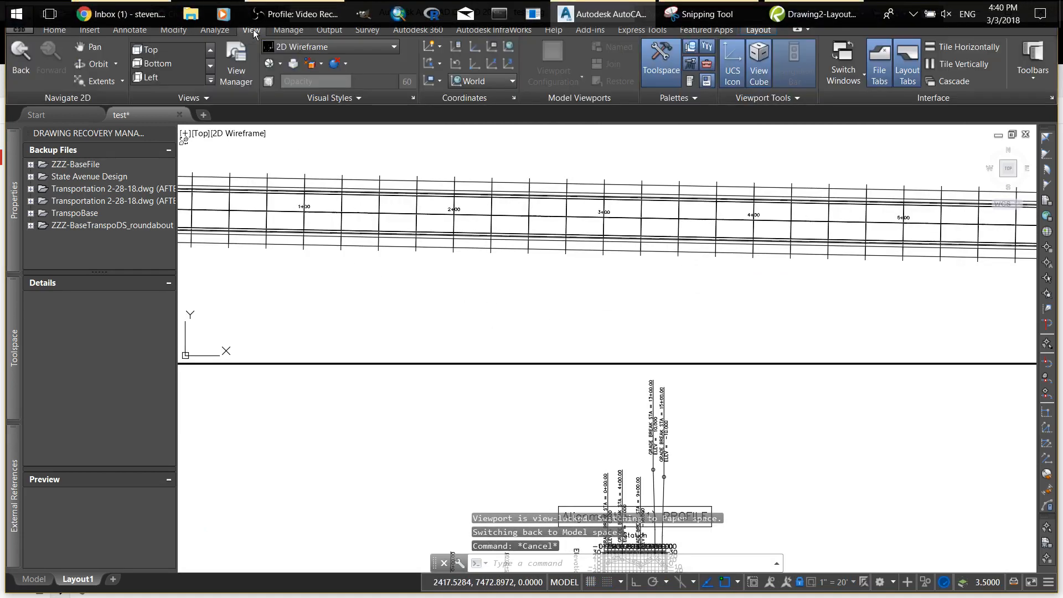
left_click(94, 81)
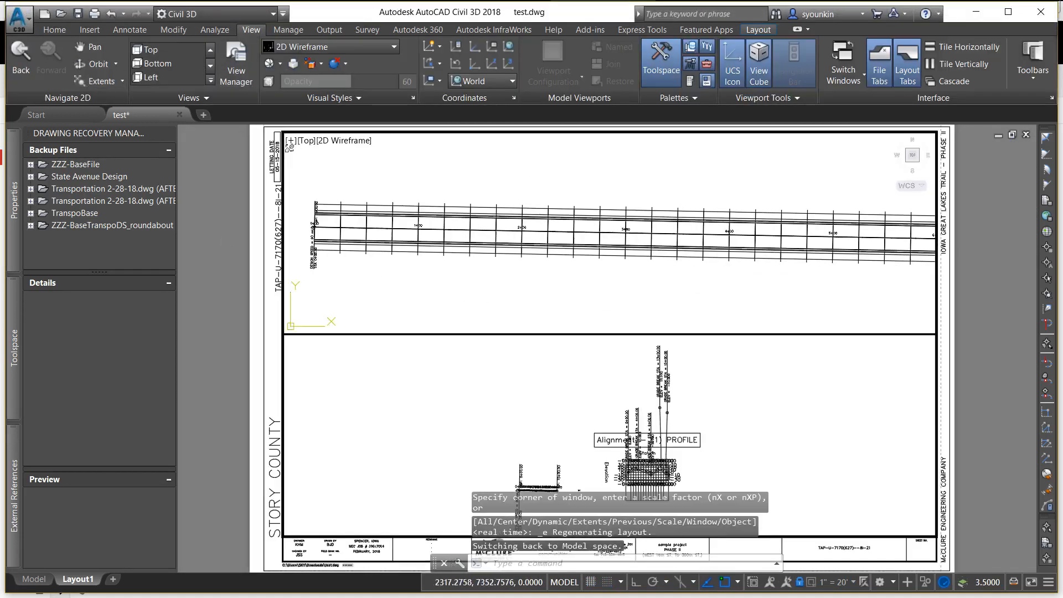
Activate the lower viewport and pan its contents up and to the left.
left_click(610, 445)
type("pan")
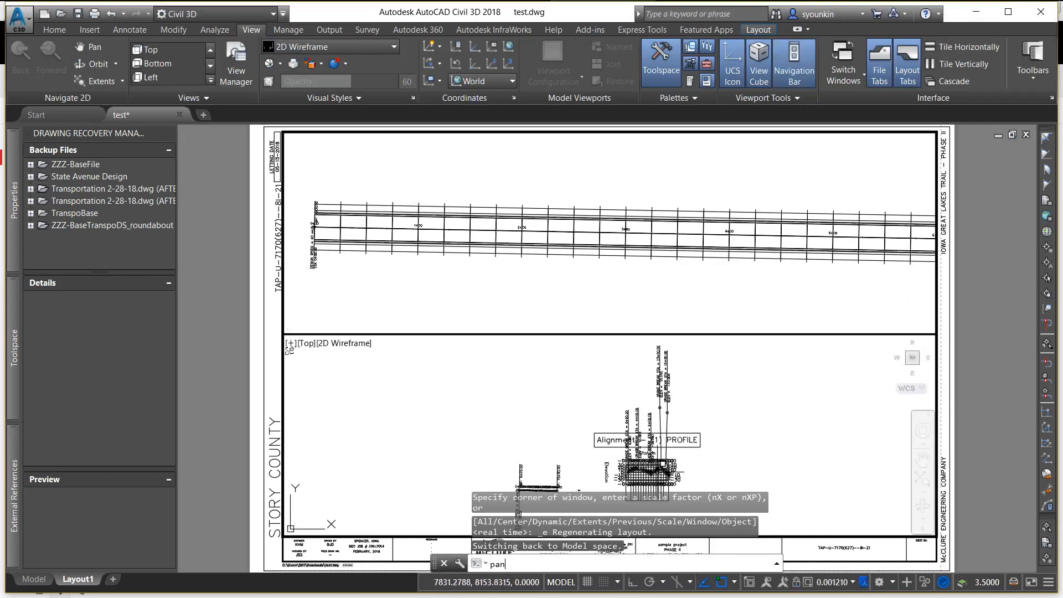
key("Return")
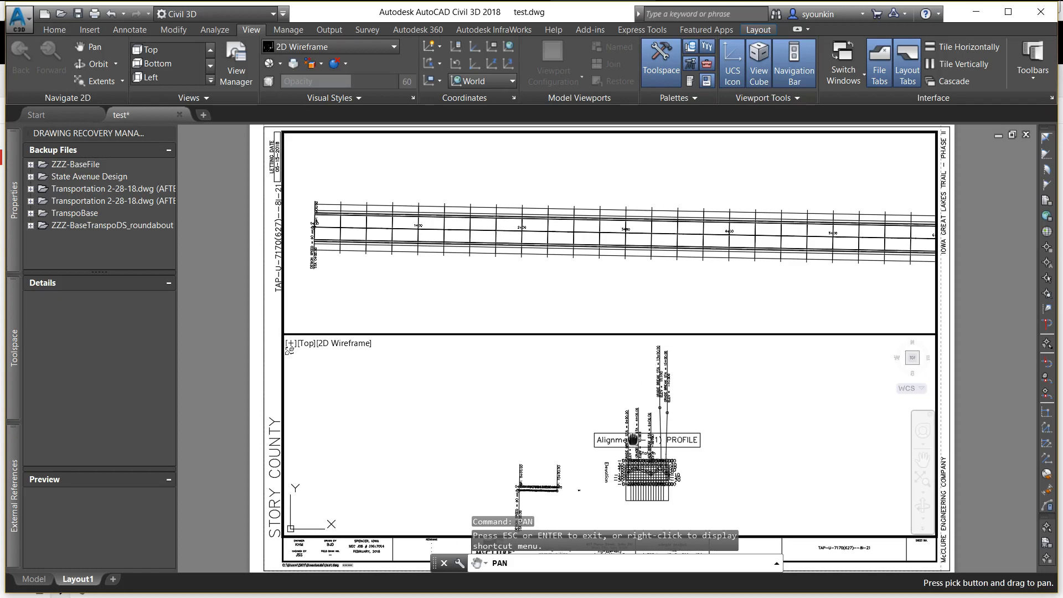
mouse_move(632, 441)
left_mouse_down()
mouse_move(609, 429)
mouse_move(594, 402)
left_mouse_up()
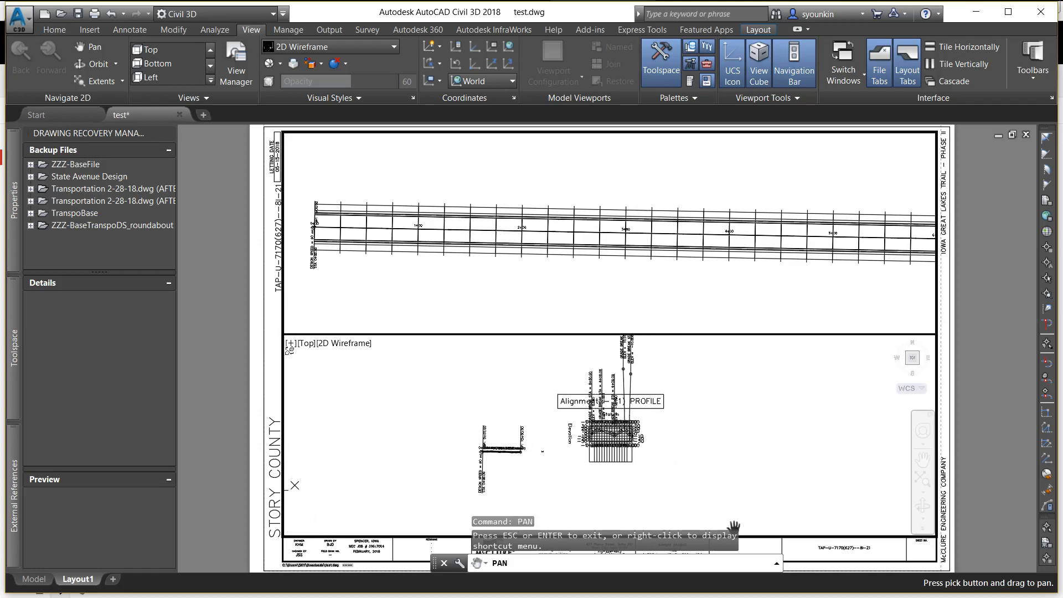
key("Escape")
Set the lower viewport's scale to 1" = 20' and try to start a pan.
left_click(853, 582)
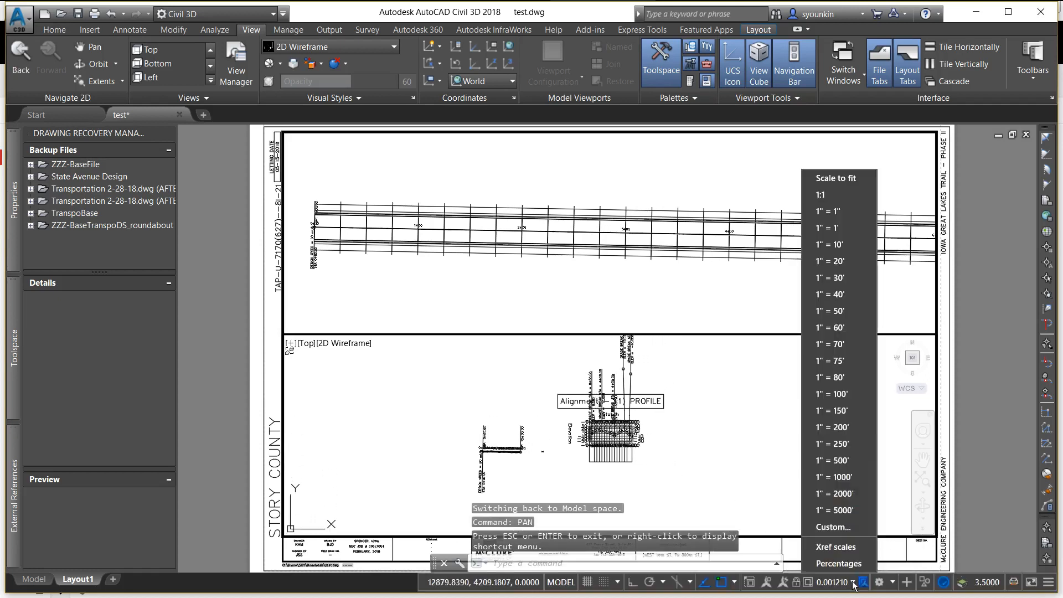
left_click(832, 260)
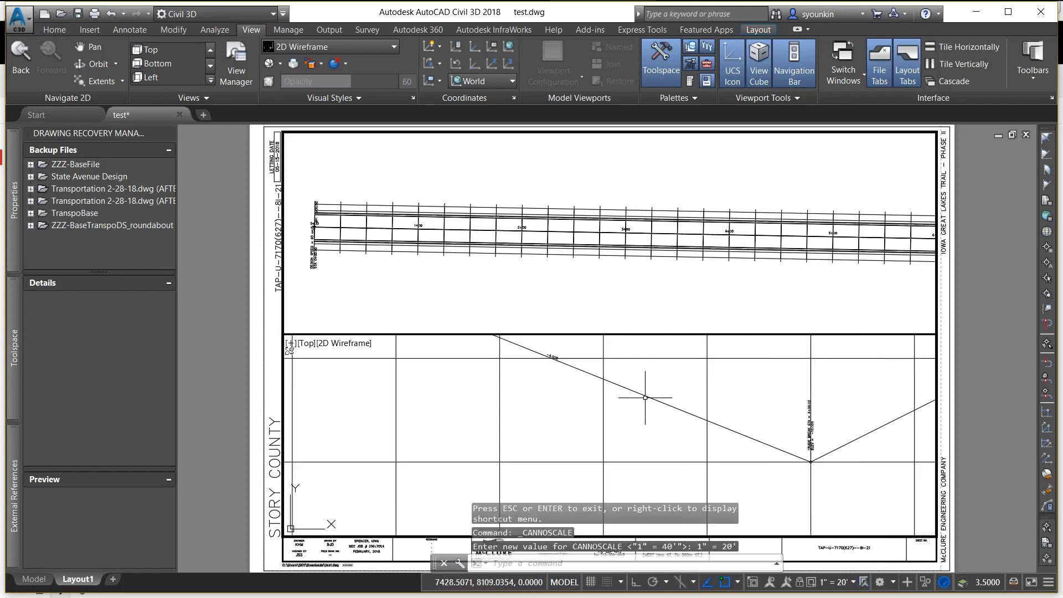
type("pa")
key("Return")
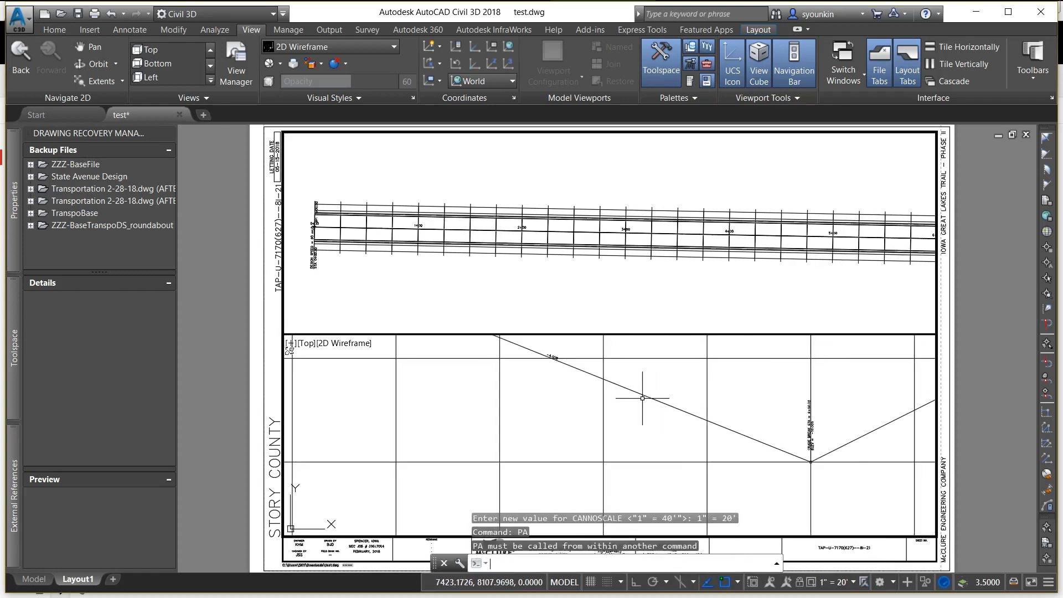
left_click(855, 583)
left_click(695, 367)
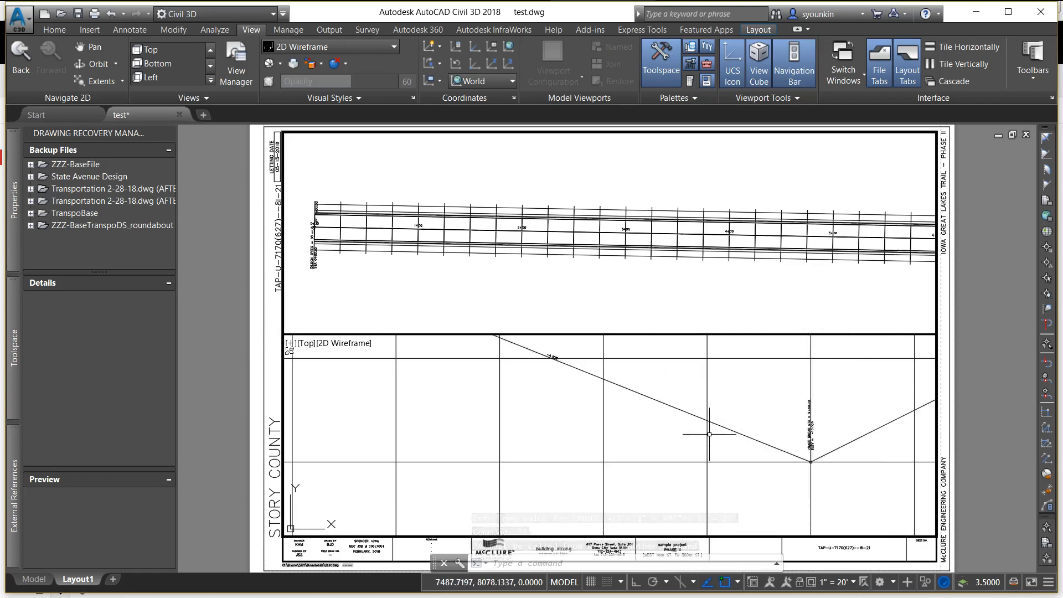
Zoom out within the lower viewport to show the complete profile view.
scroll(709, 434, "down", 5)
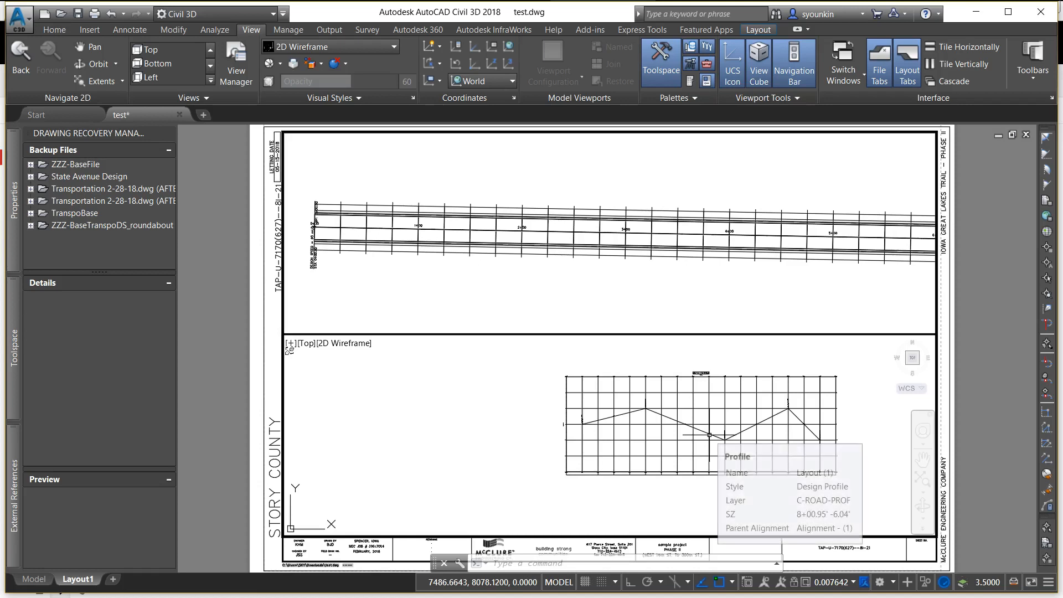
left_click(677, 437)
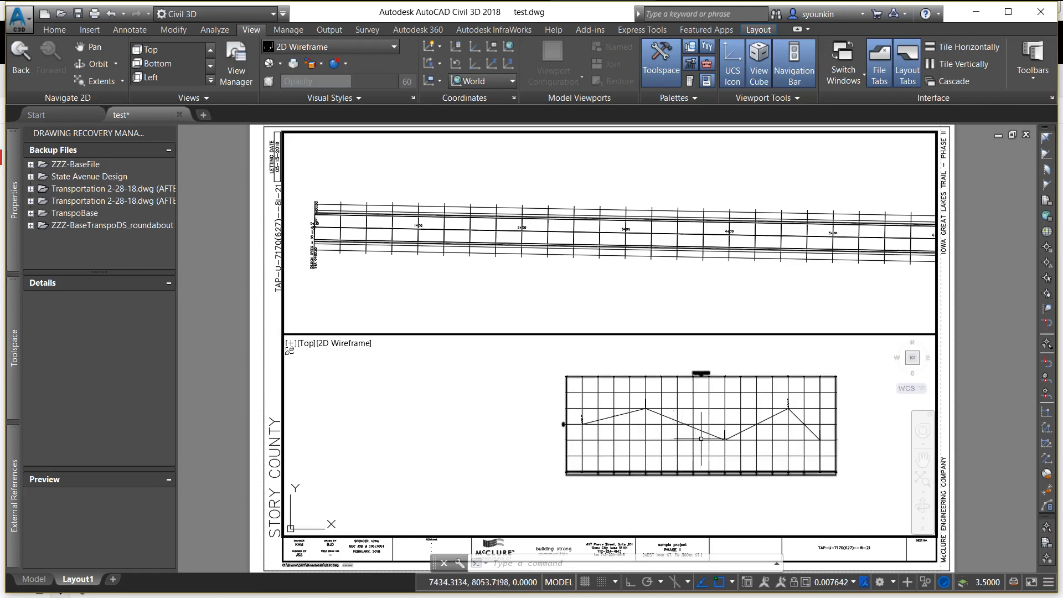
key("Escape")
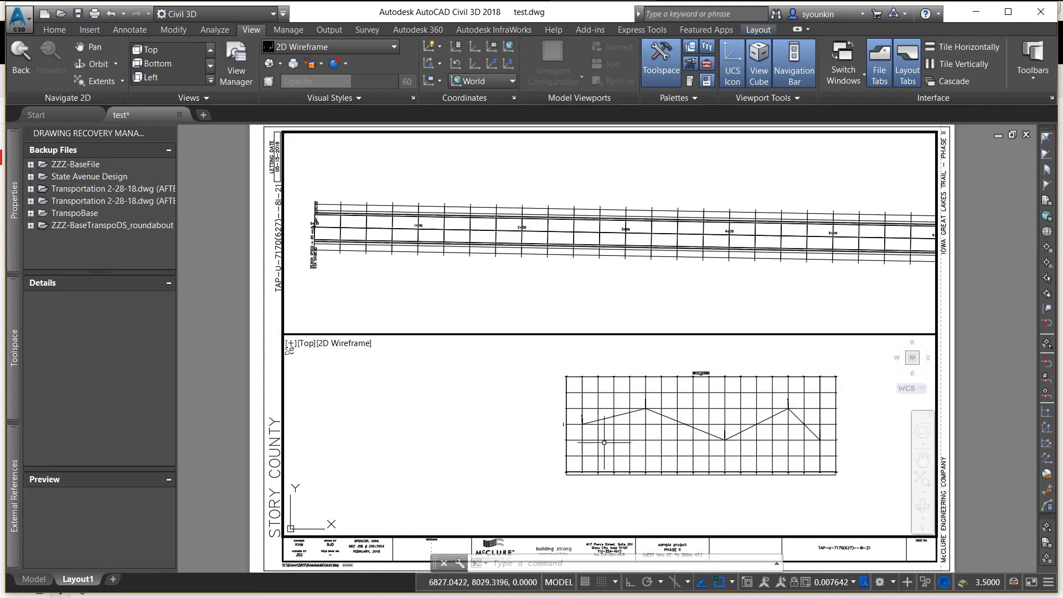
type("pa")
key("Return")
key("Escape")
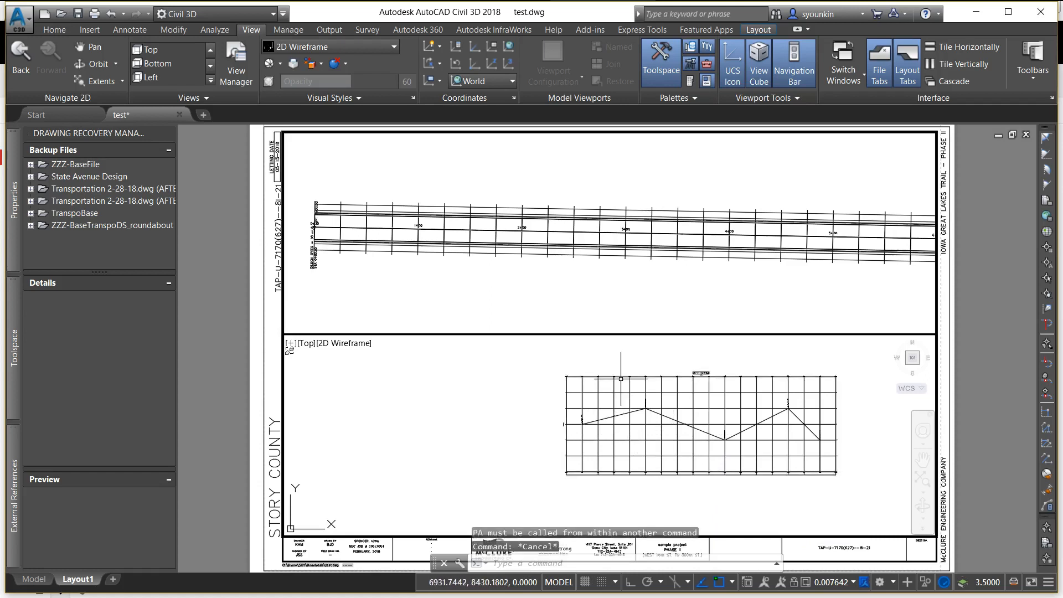
Edit the profile view's Major Grids and HGP style to use a vertical scale of 1" = 8', and apply it.
left_click(628, 378)
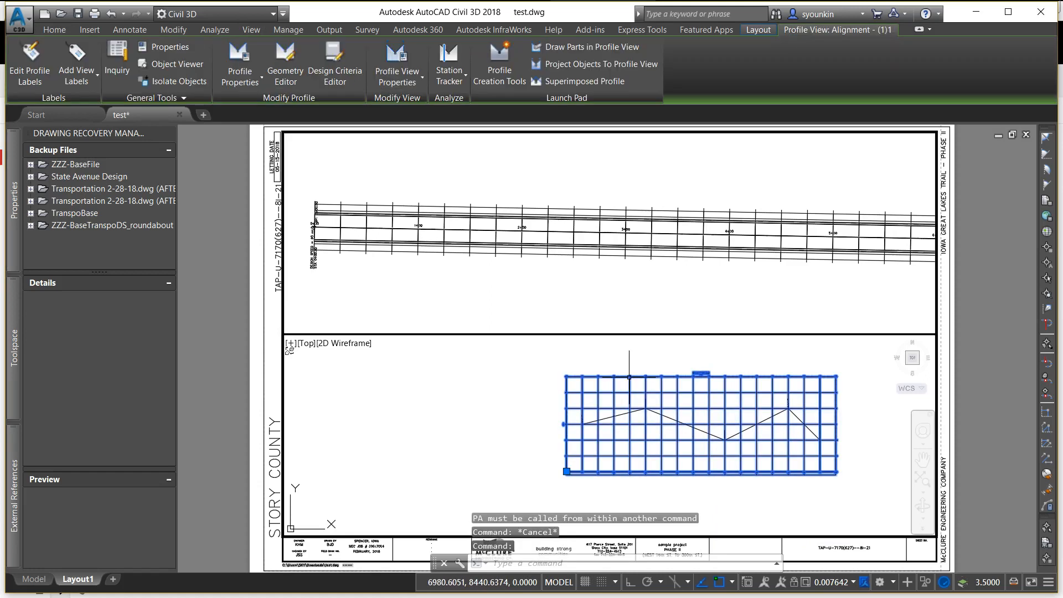
left_click(391, 60)
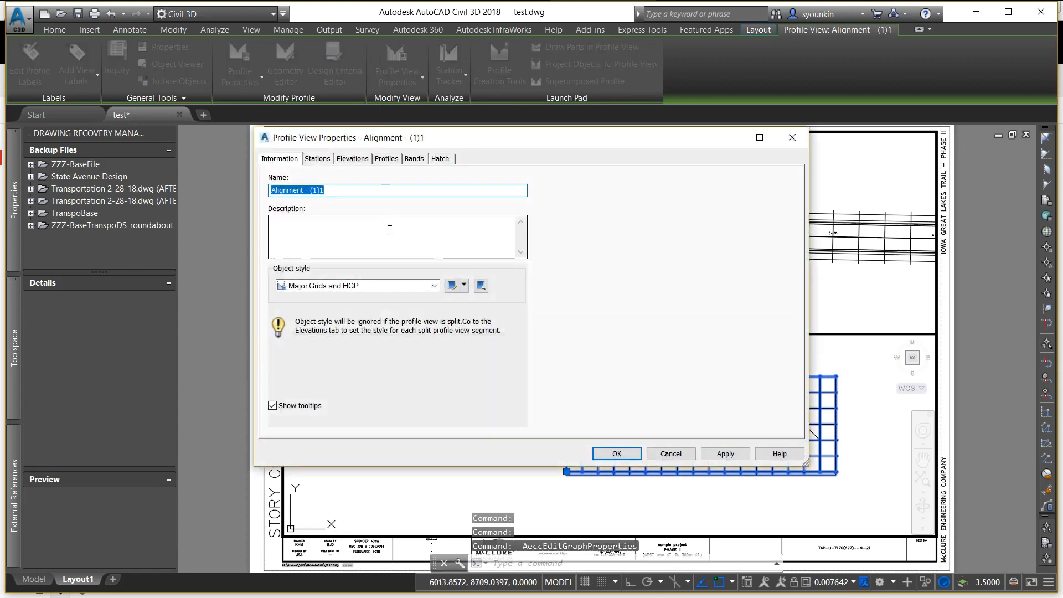
left_click(433, 285)
left_click(434, 285)
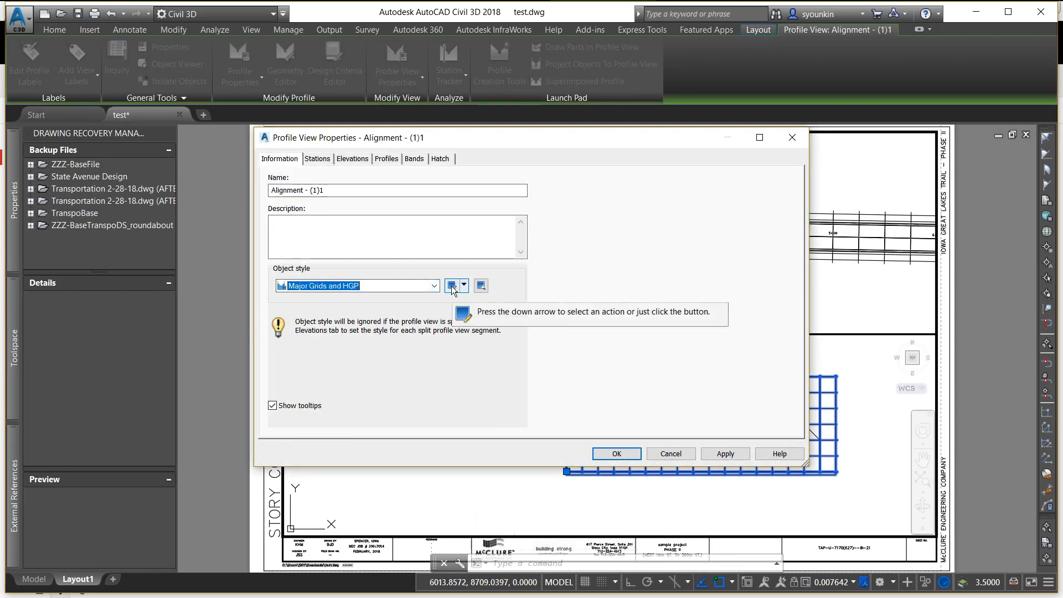
left_click(451, 286)
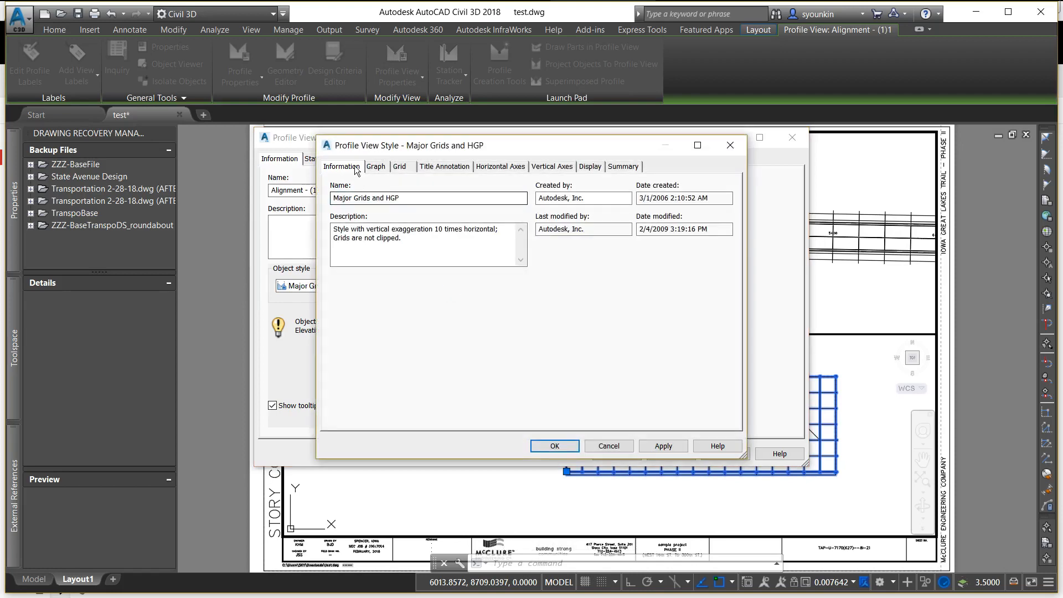
left_click(376, 167)
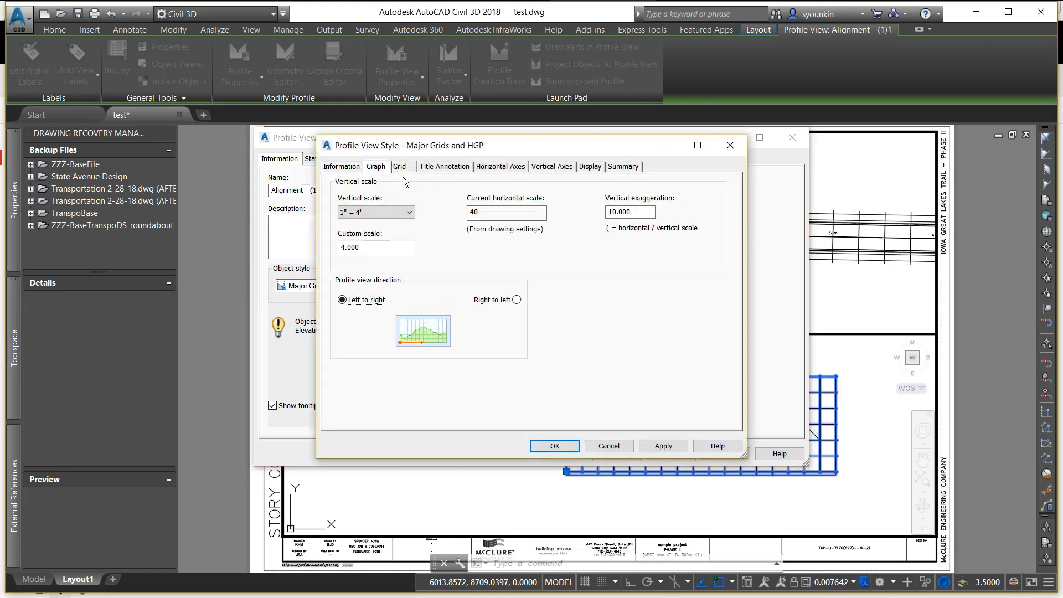
left_click(400, 212)
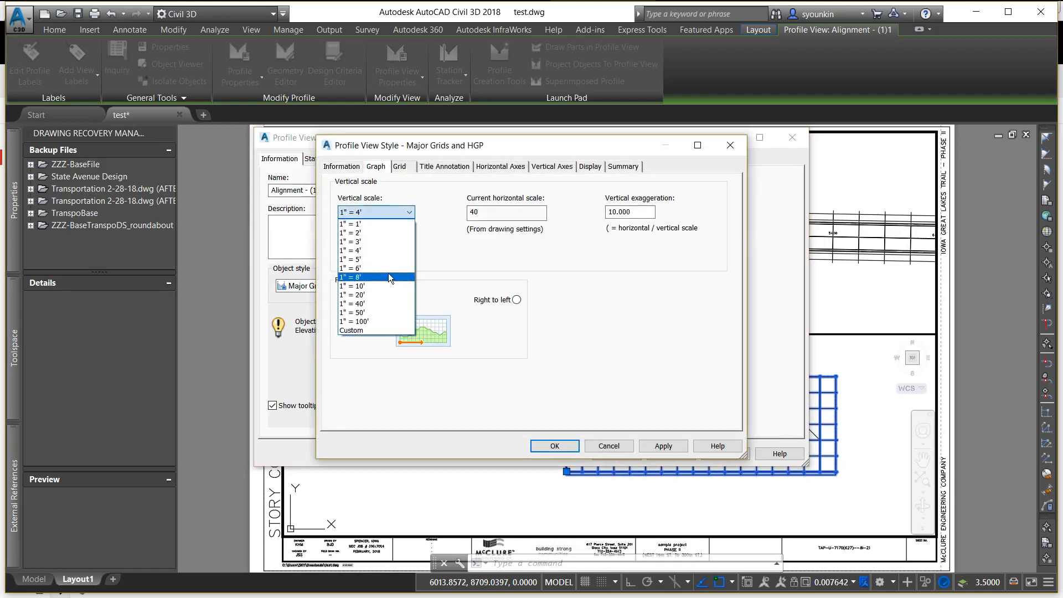
left_click(388, 275)
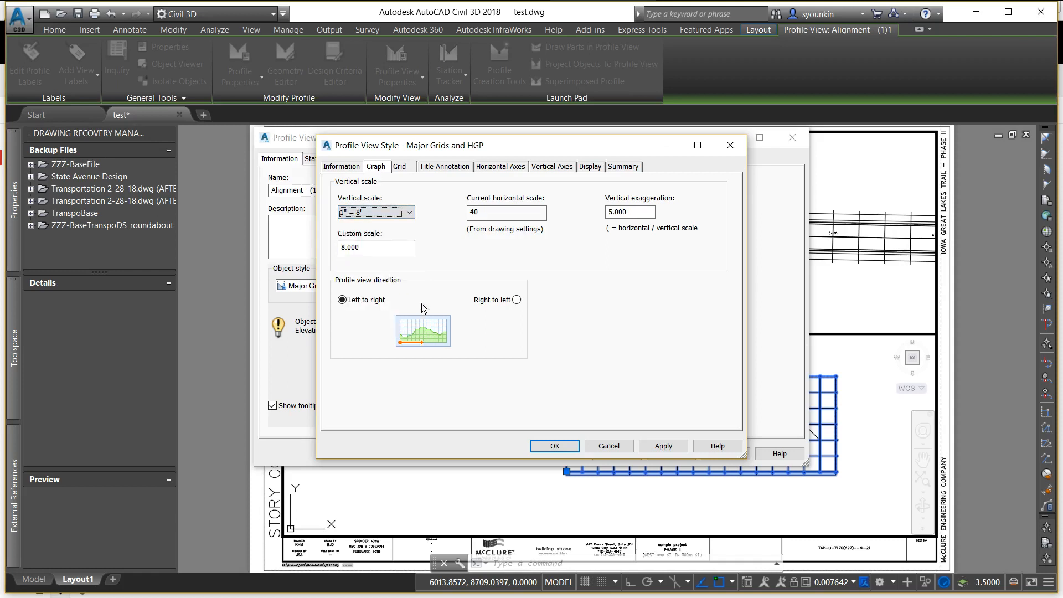
left_click(649, 445)
left_click(609, 446)
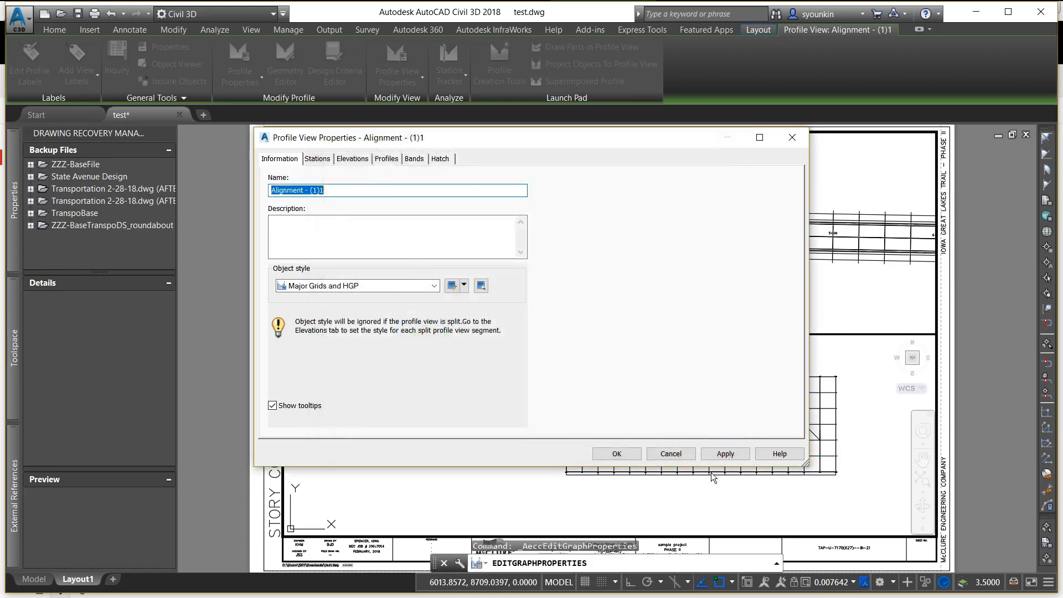
left_click(732, 457)
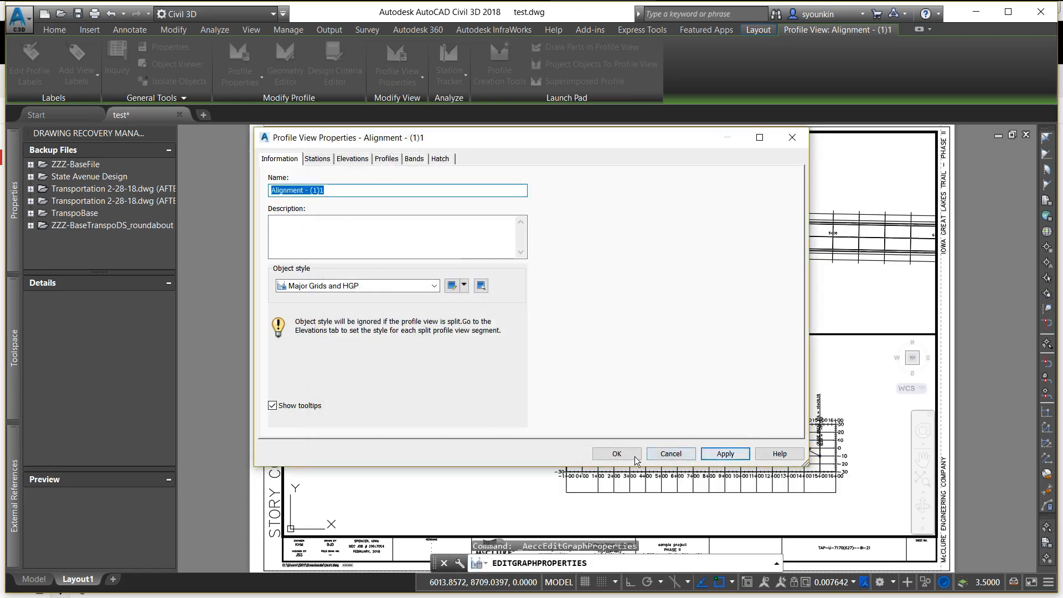
left_click(613, 455)
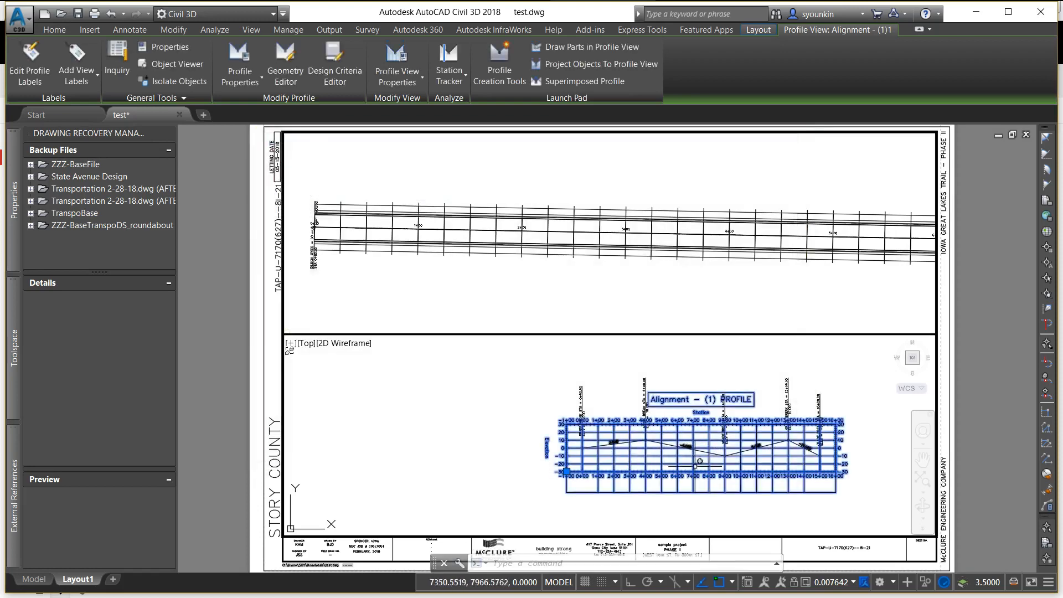
Set the lower viewport's scale to 1" = 20' and pan the profile's elevation axis close to the viewport's left edge.
left_click(853, 582)
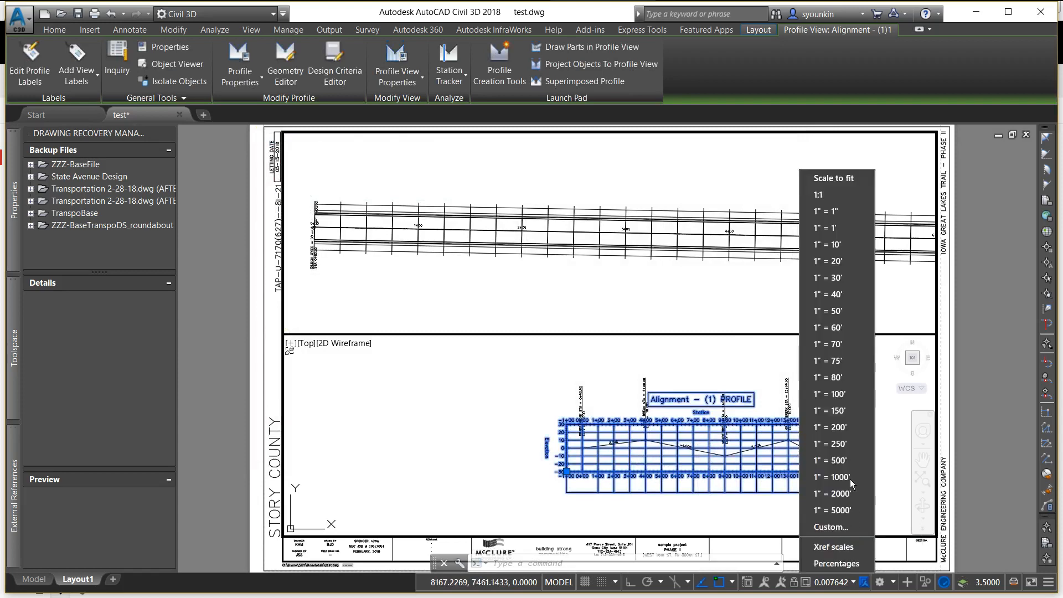
left_click(849, 261)
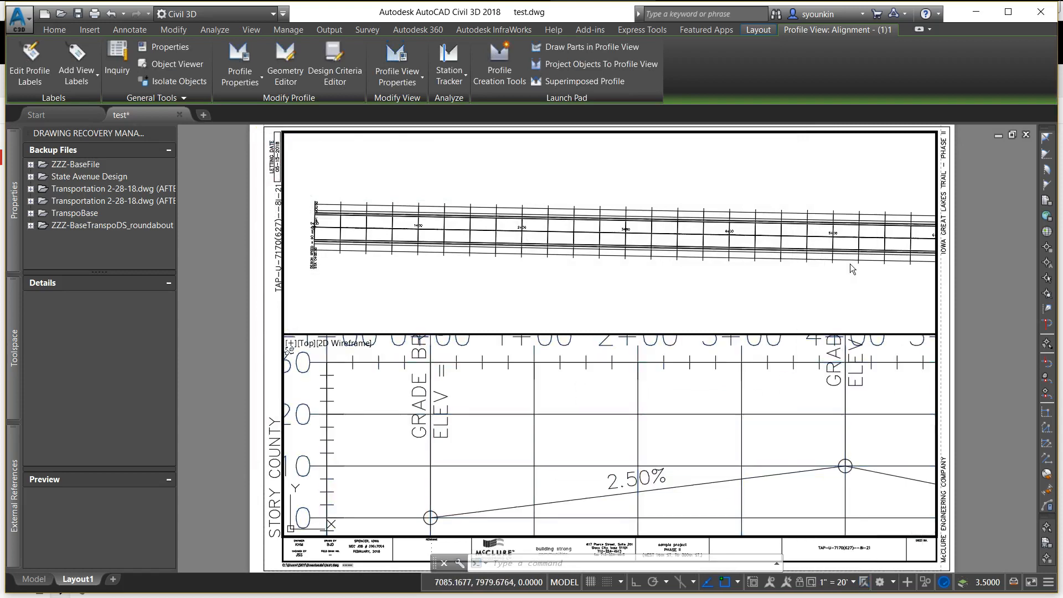
type("p")
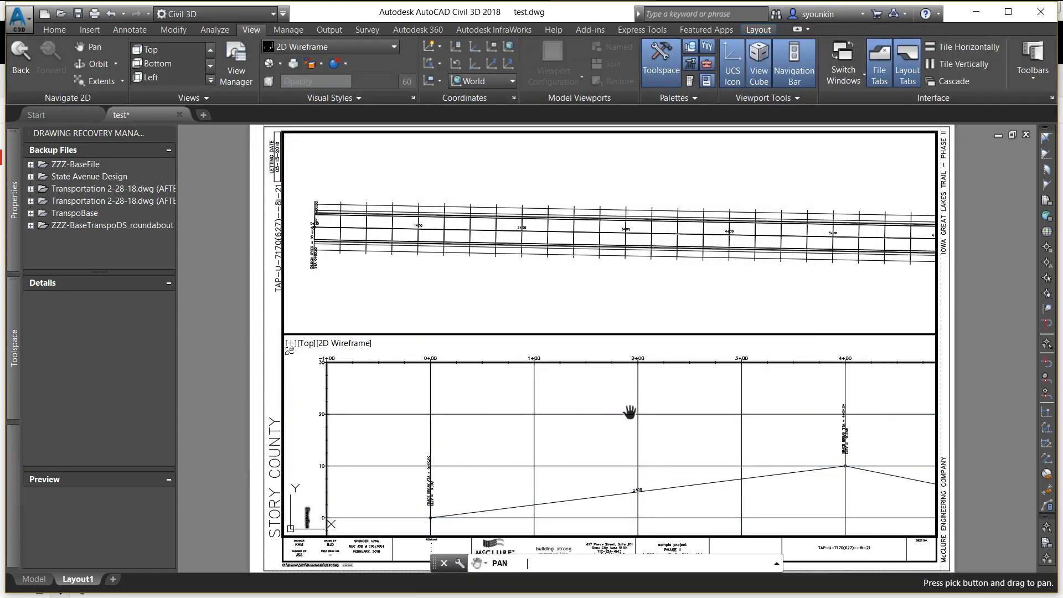
key("Return")
left_click_drag(536, 438, 517, 358)
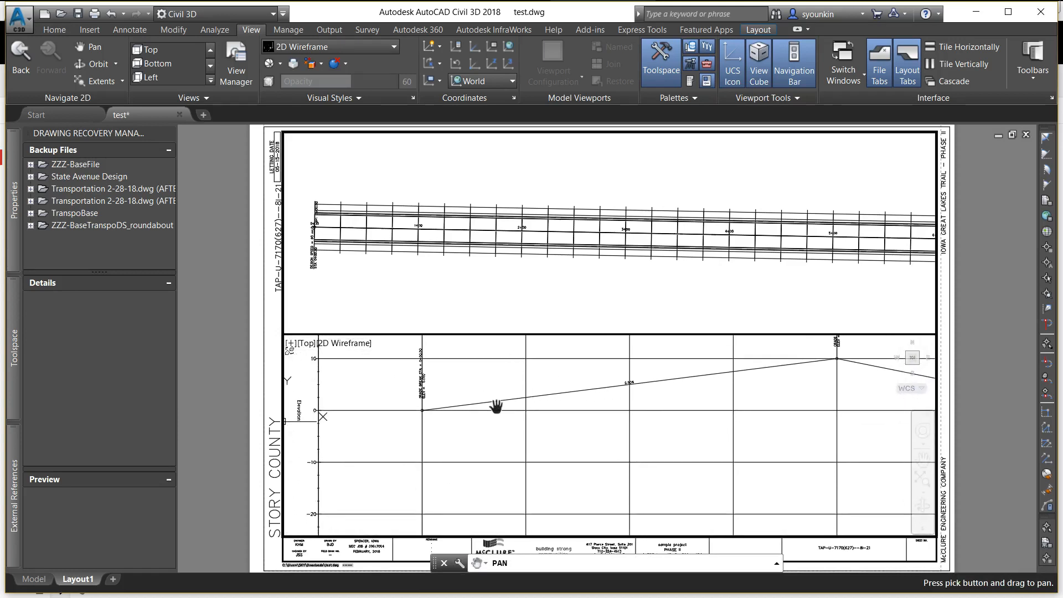
left_click_drag(480, 426, 467, 424)
key("Escape")
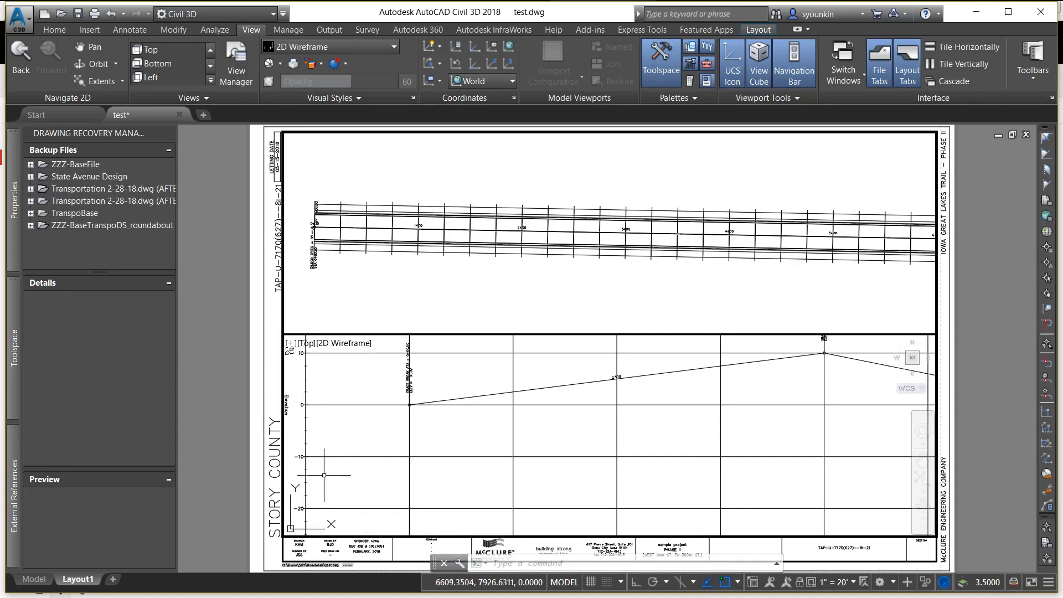
Give the profile view a user-specified elevation range from -10' to 15' and apply it.
left_click(302, 470)
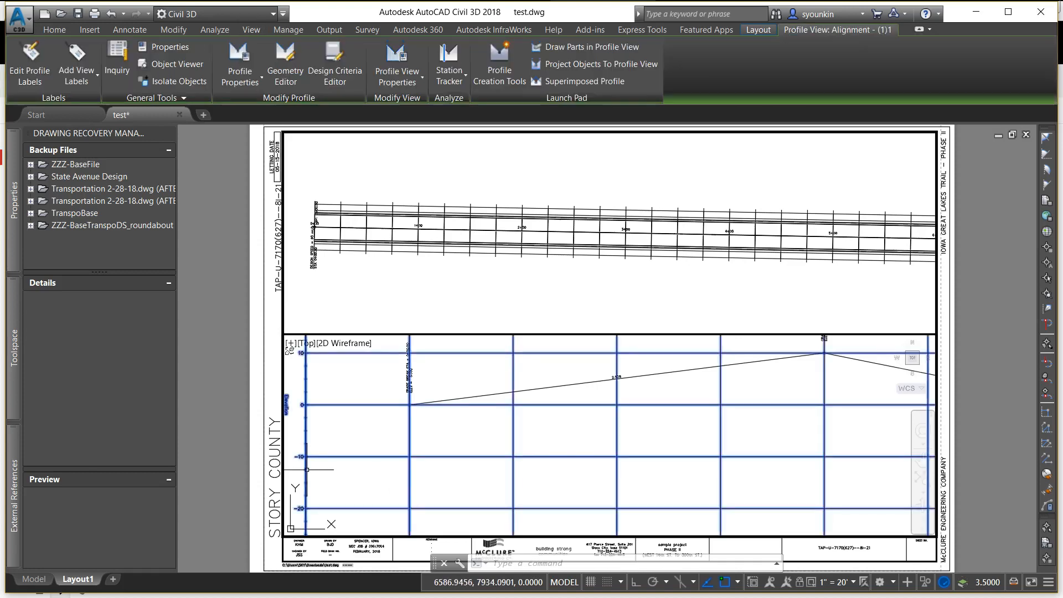
left_click(382, 72)
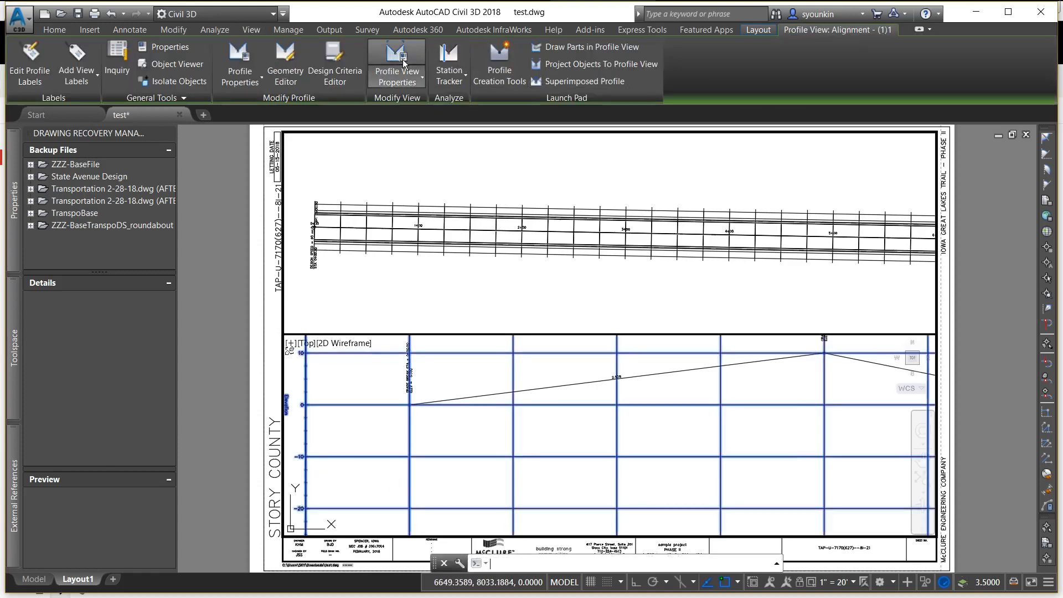
left_click(353, 160)
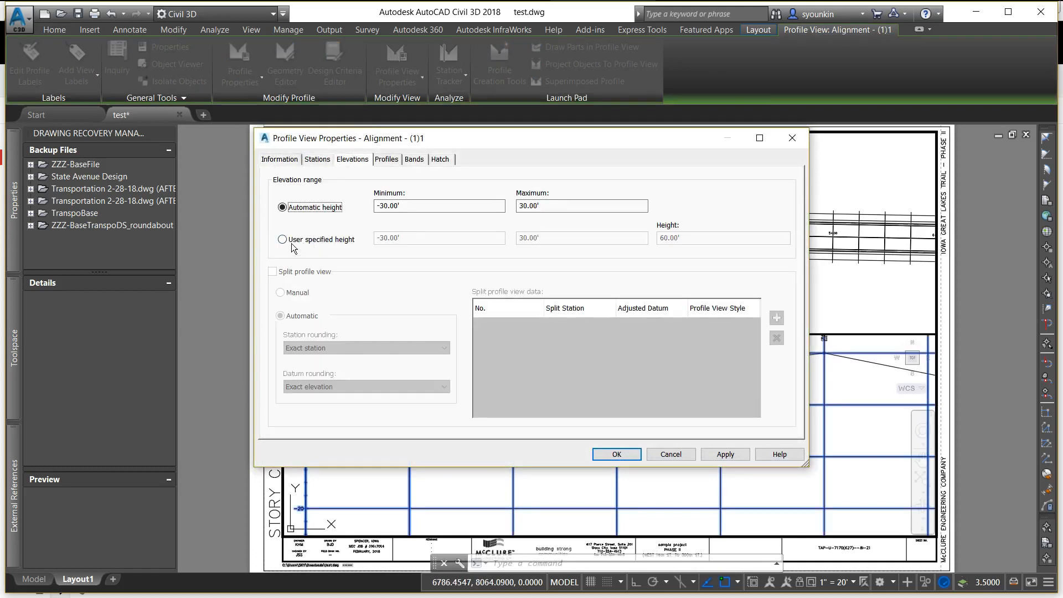
left_click(293, 243)
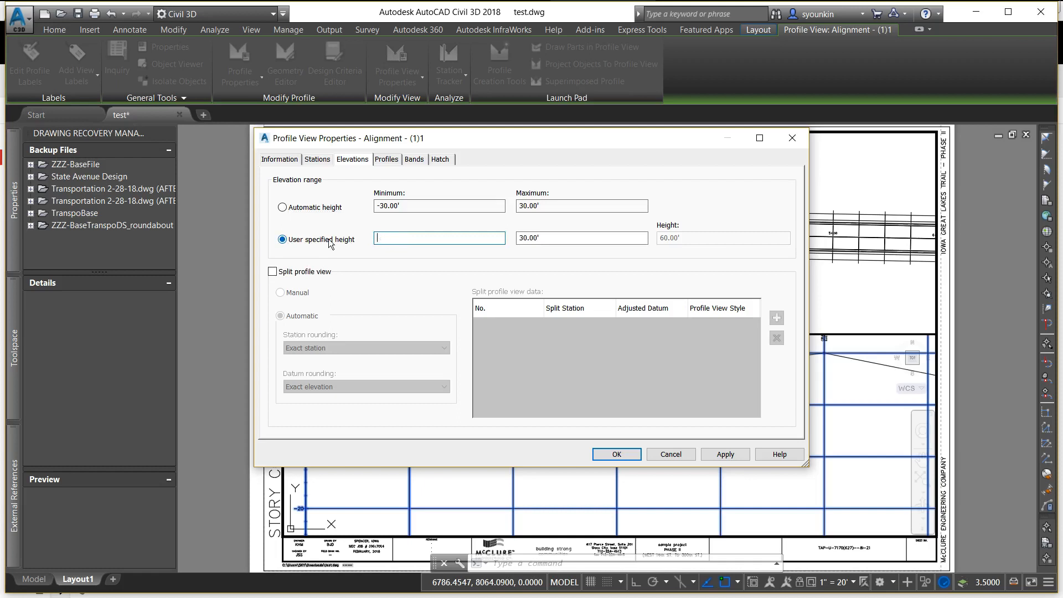
key("Tab")
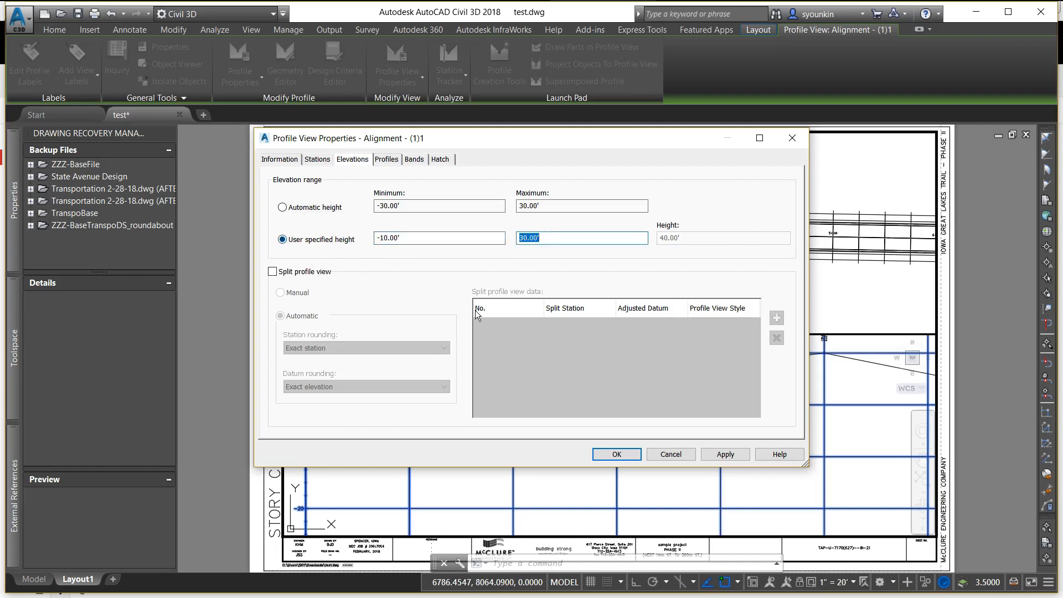
type("15")
key("Tab")
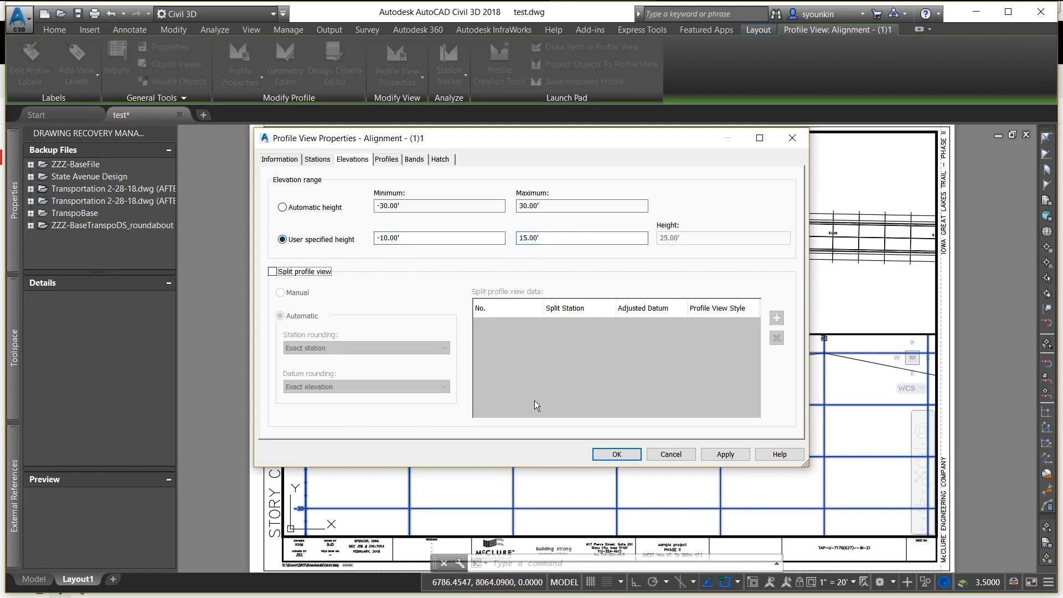
left_click(725, 454)
left_click(617, 455)
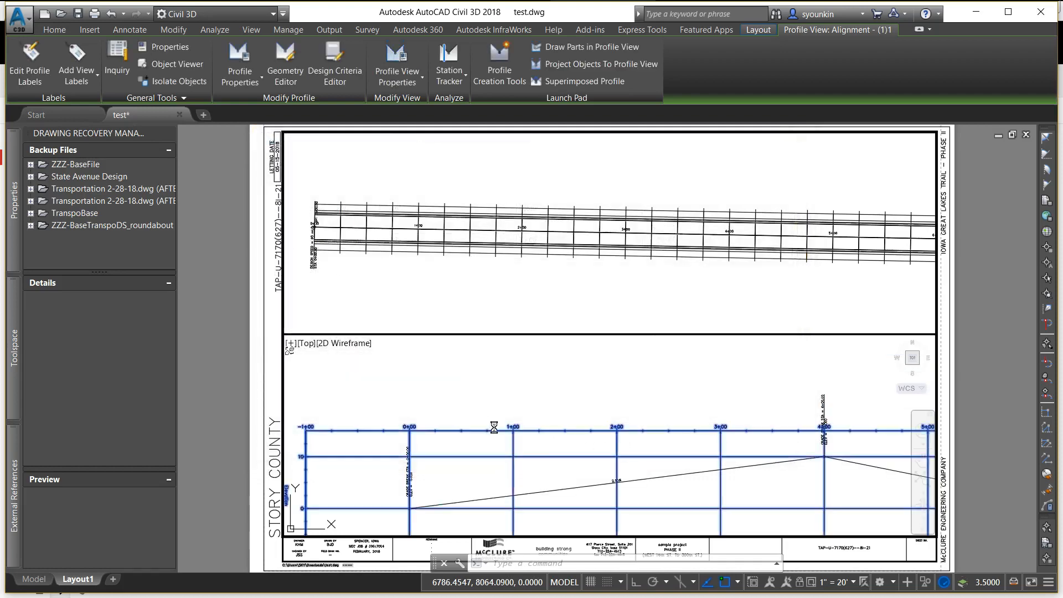
Pan the profile so station 0+00 sits beneath the plan's starting station, lock the lower viewport and return to paper space.
type("PA")
key("Return")
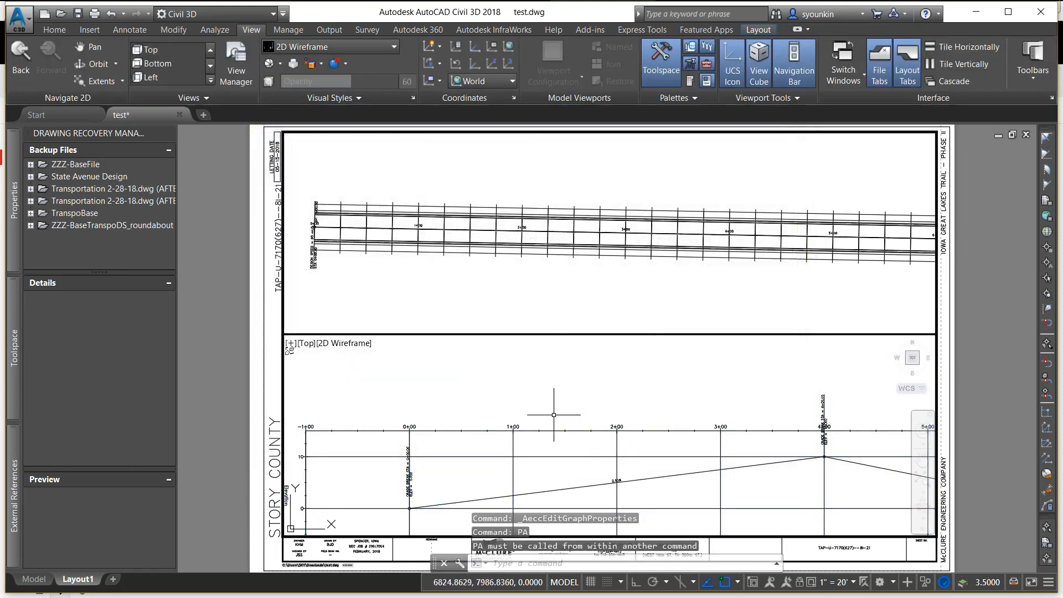
key("Escape")
type("p")
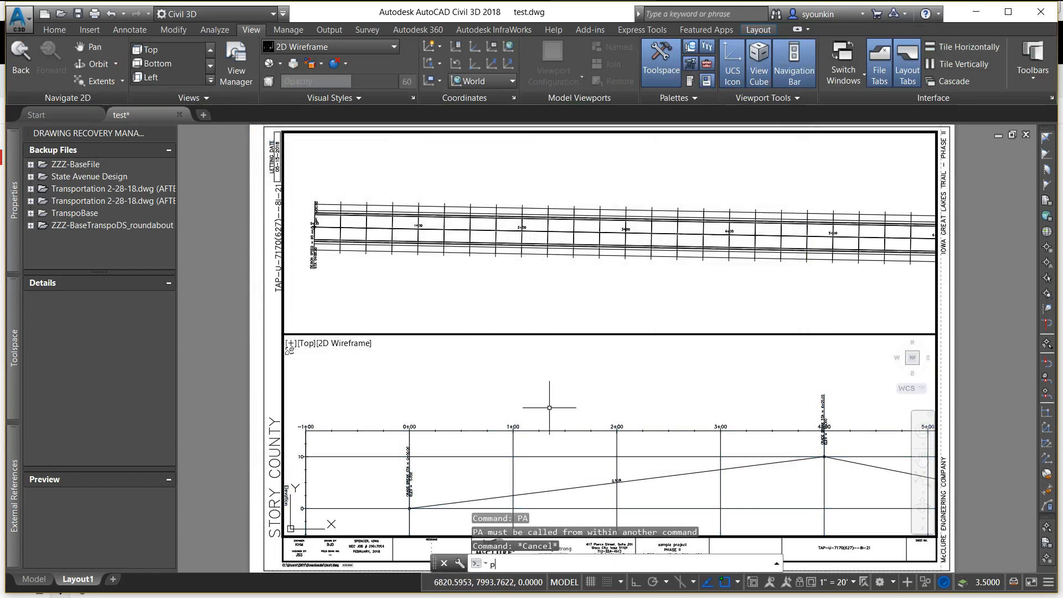
key("Return")
left_click_drag(466, 444, 501, 349)
left_click_drag(484, 386, 449, 421)
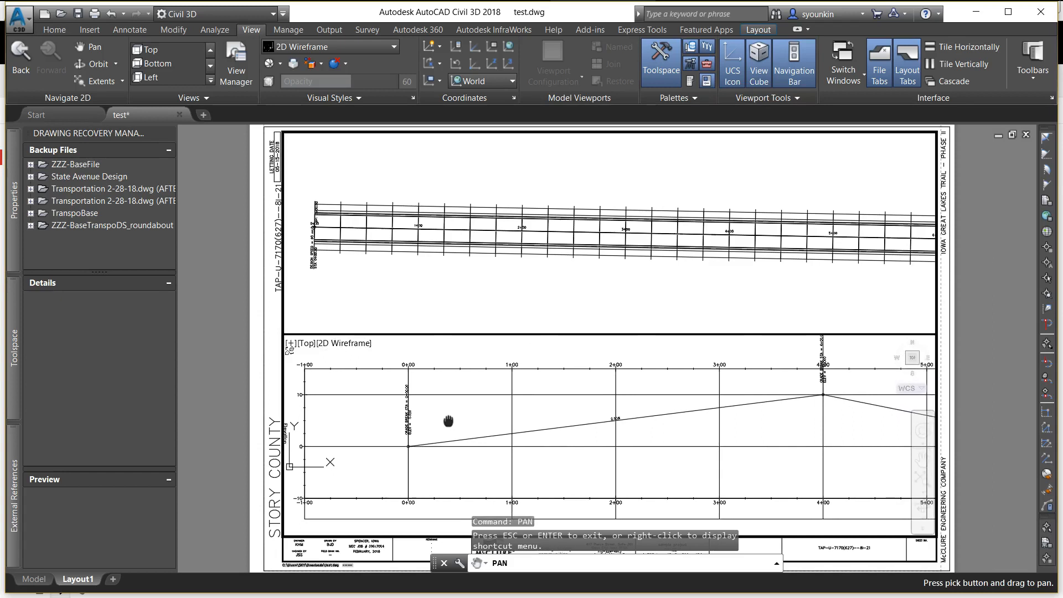
left_click_drag(541, 437, 446, 437)
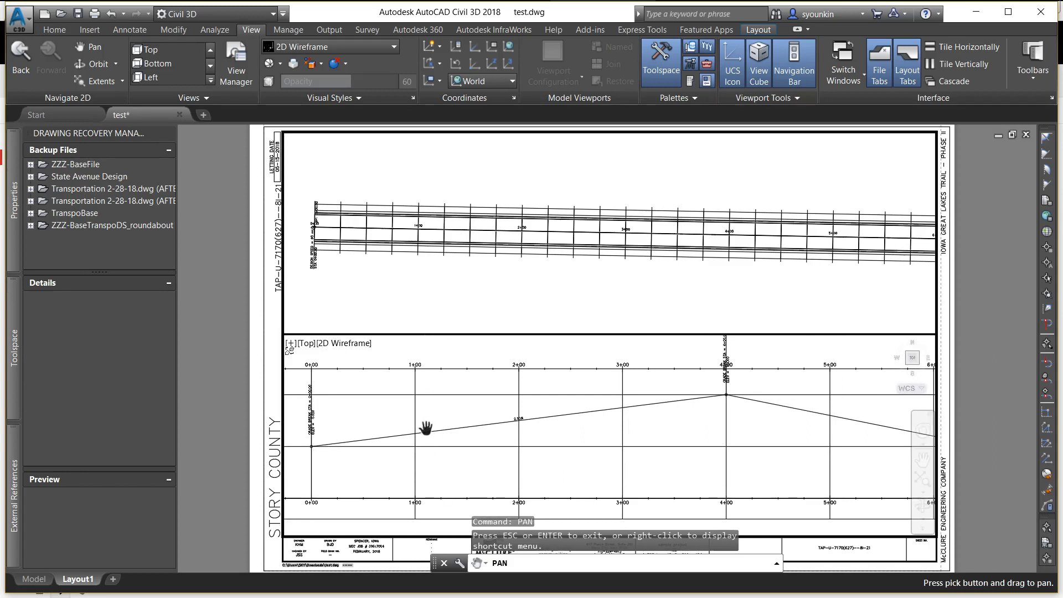
key("Escape")
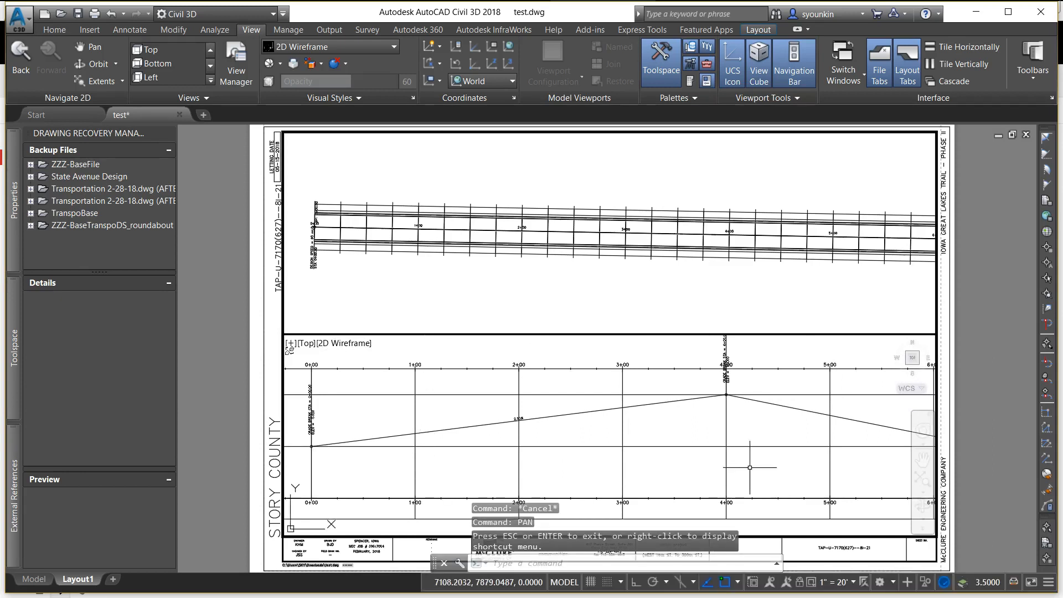
left_click(800, 582)
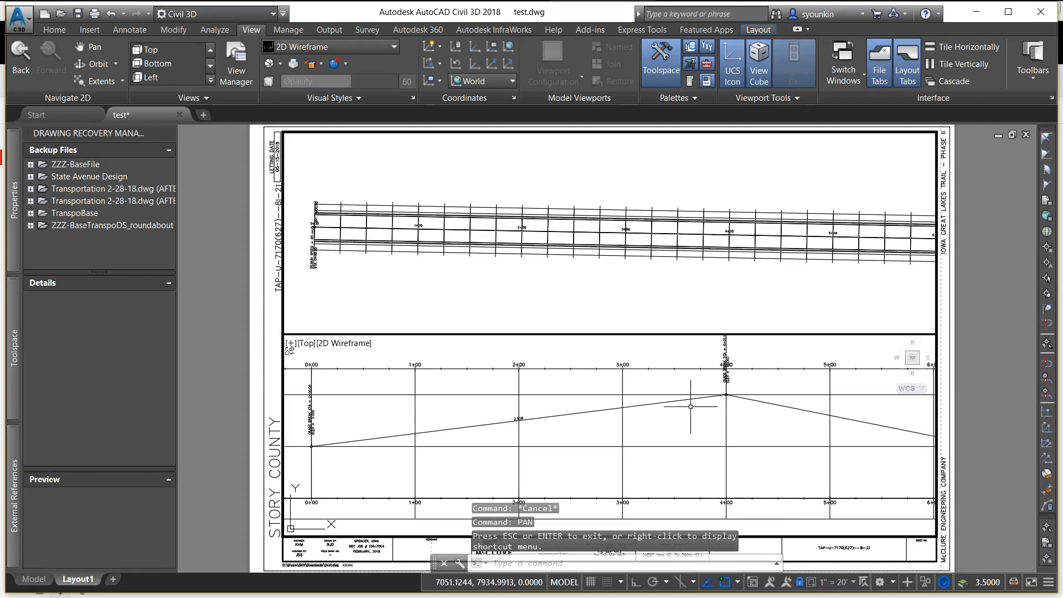
left_click(563, 581)
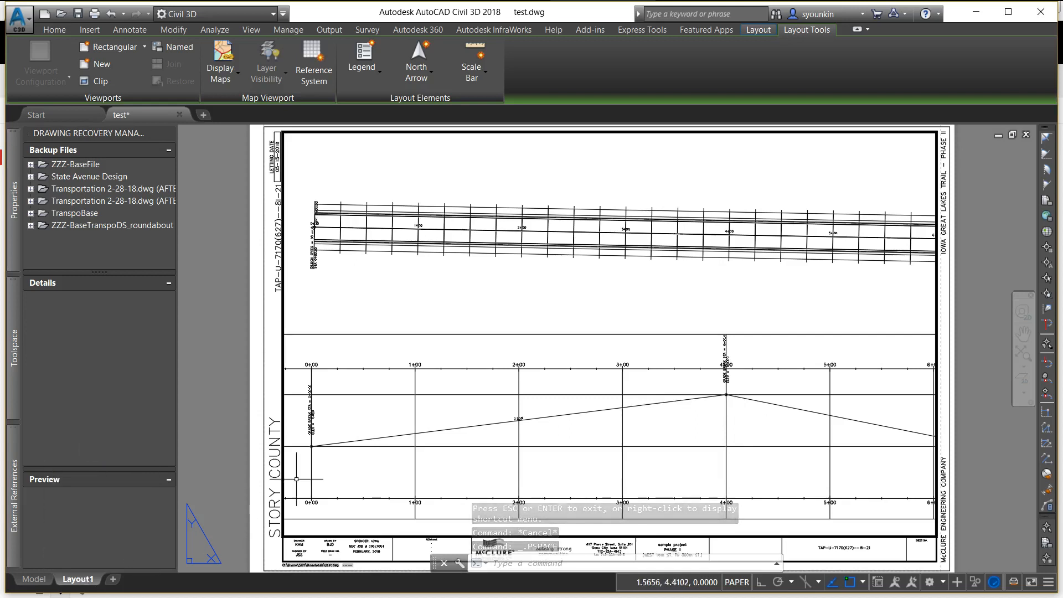
Plot Layout1 with DWG To PDF.pc3 on ANSI D paper, saving it to the Desktop as test-Layout1.pdf.
type("p")
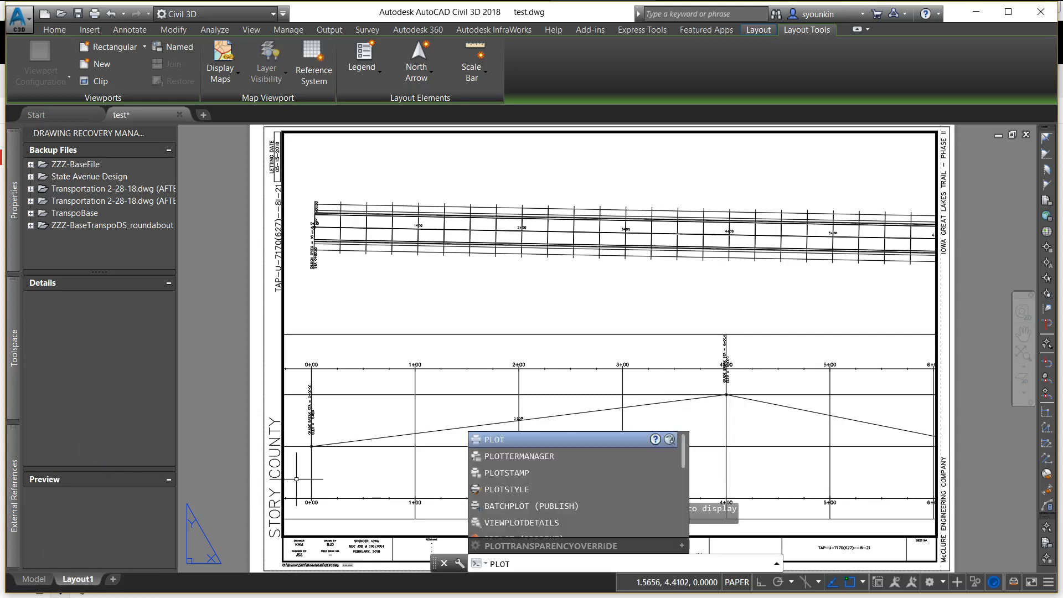
key("Return")
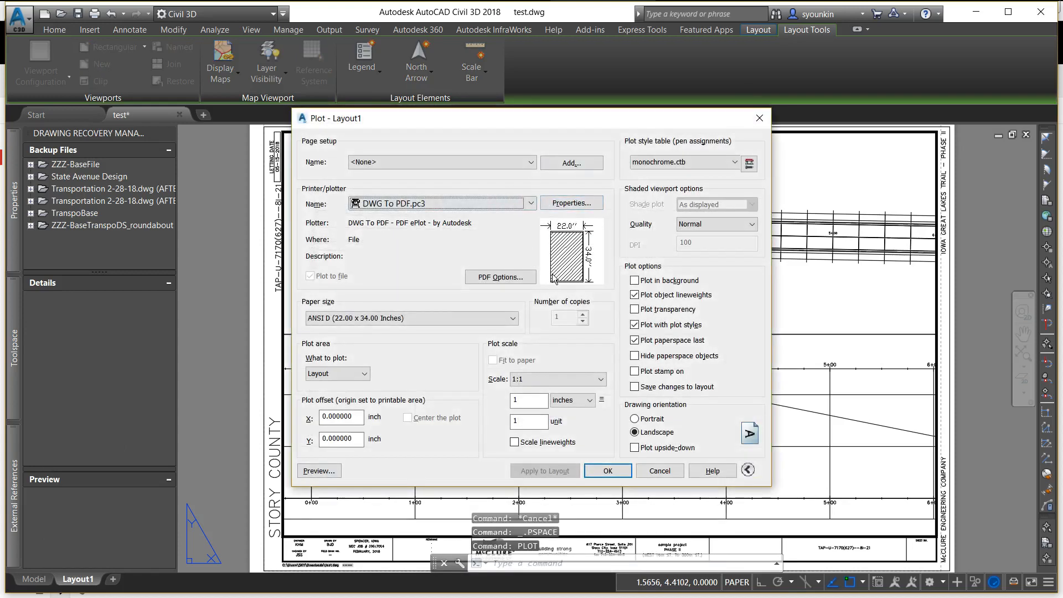
left_click(606, 471)
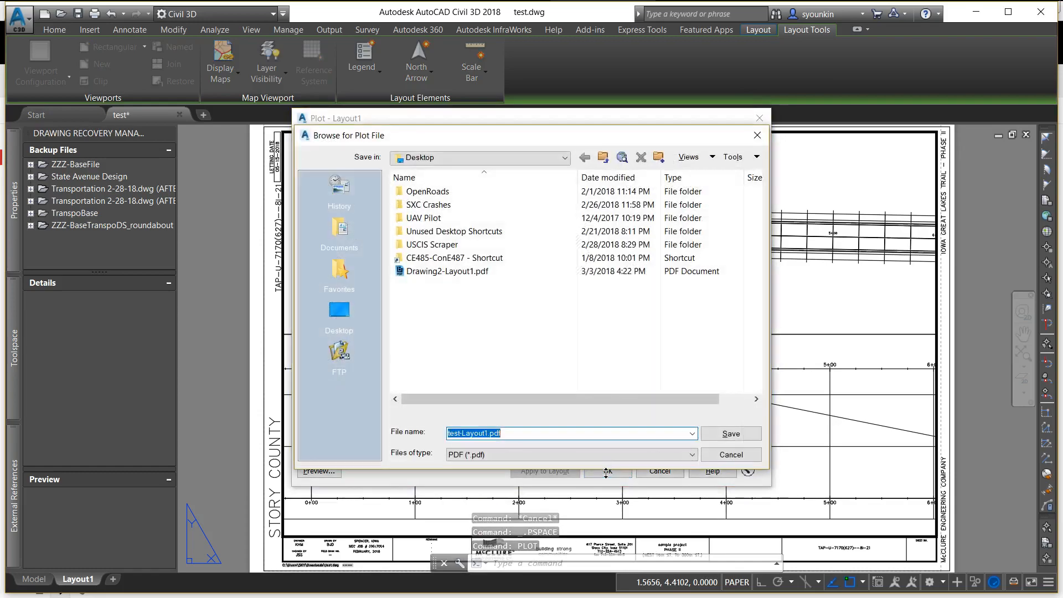
key("Return")
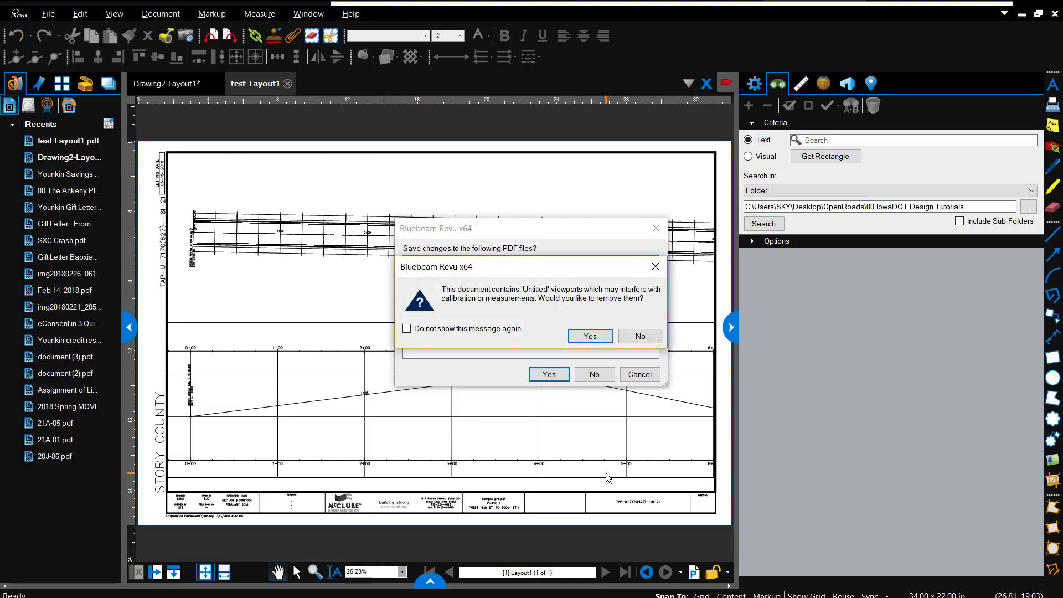
In Bluebeam Revu, remove the 'Untitled' viewports, discard the changes to Drawing2-Layout1.pdf, and hide the search panel to enlarge the plotted sheet.
key("Return")
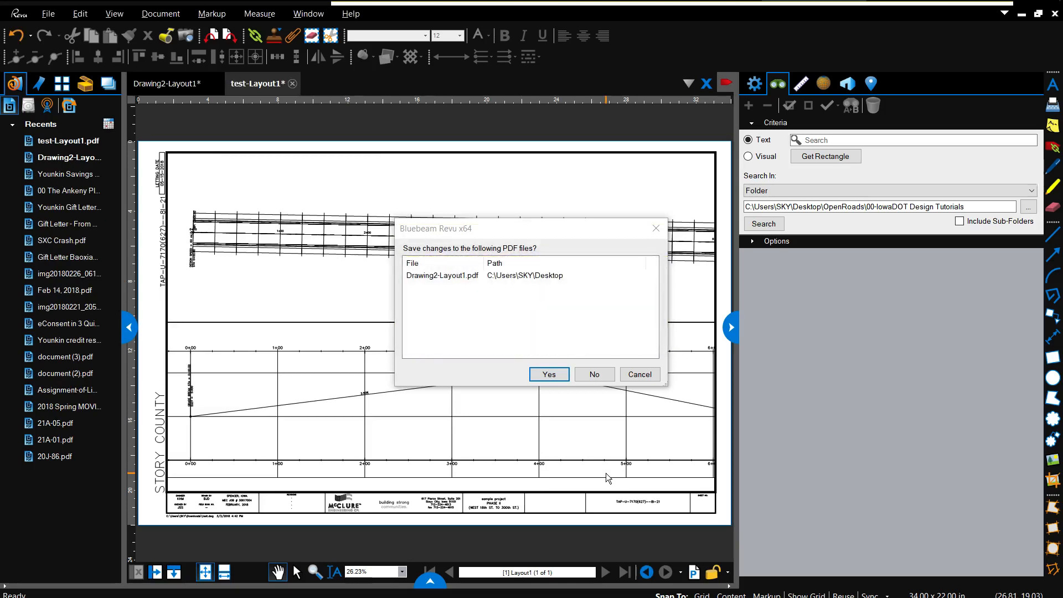
left_click(592, 374)
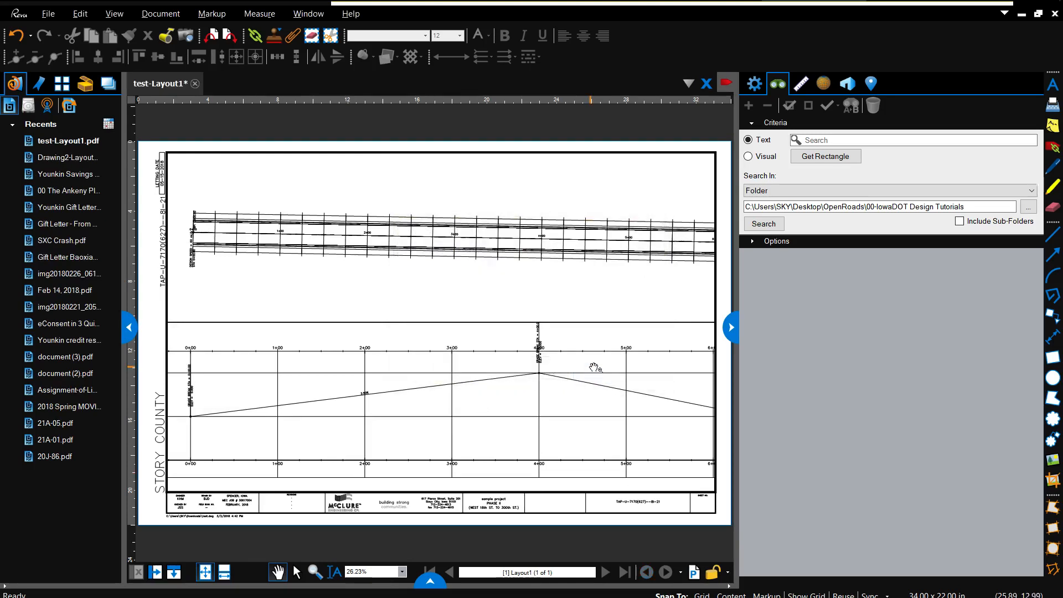
left_click(730, 327)
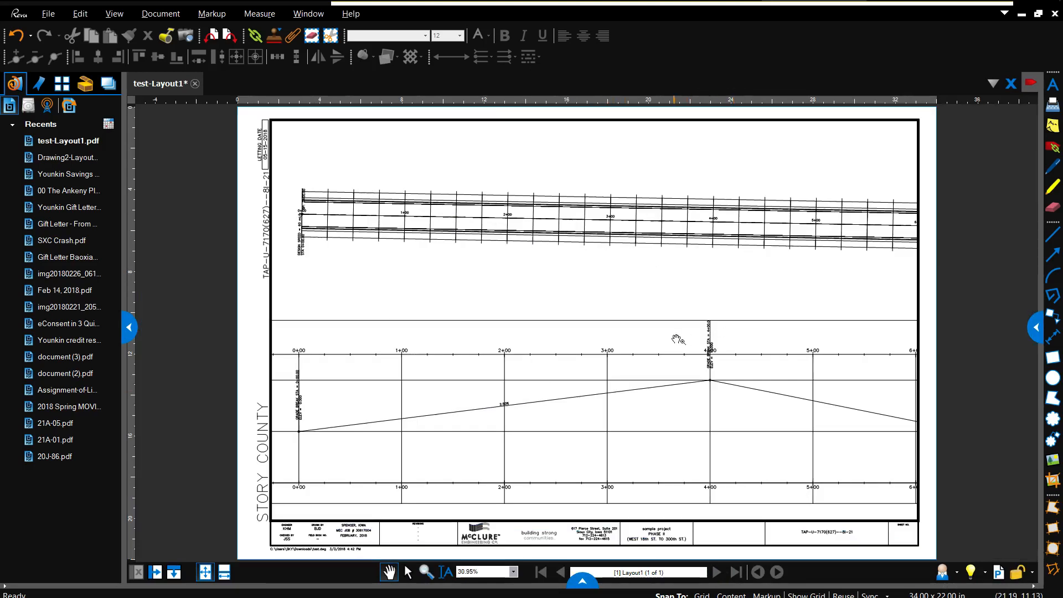